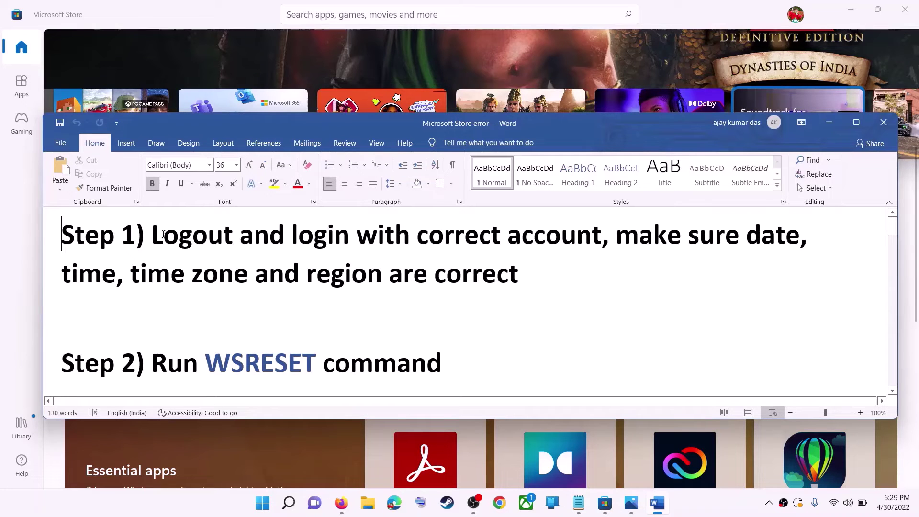
Sign out of the Microsoft Store account and sign back in with the saved Microsoft account.
{"action": "left_click_drag", "start_coordinate": [163, 235], "coordinate": [601, 235]}
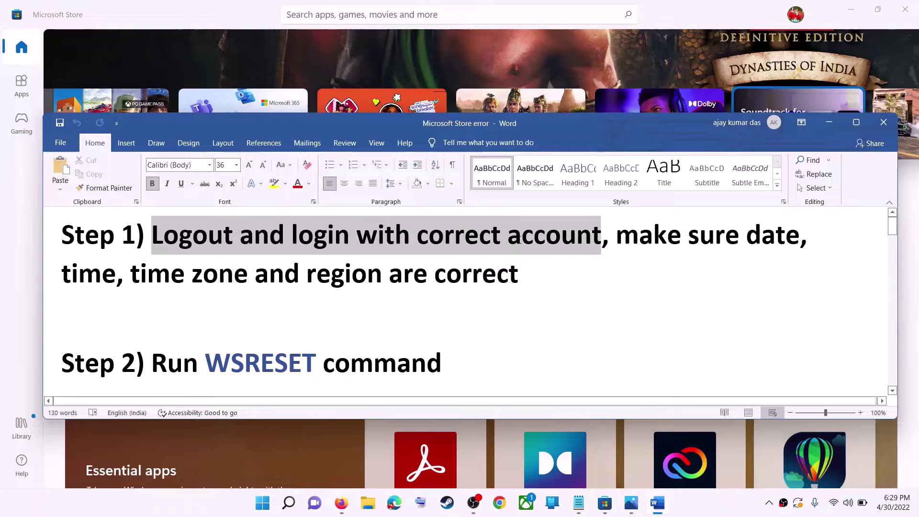
{"action": "left_click", "coordinate": [831, 126]}
{"action": "scroll", "coordinate": [641, 240], "scroll_direction": "up", "scroll_amount": 5}
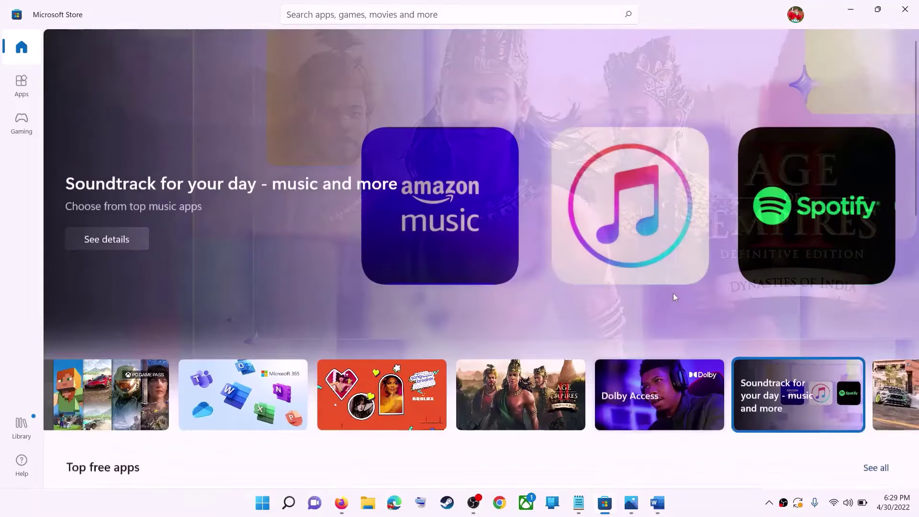
{"action": "scroll", "coordinate": [673, 293], "scroll_direction": "down", "scroll_amount": 1}
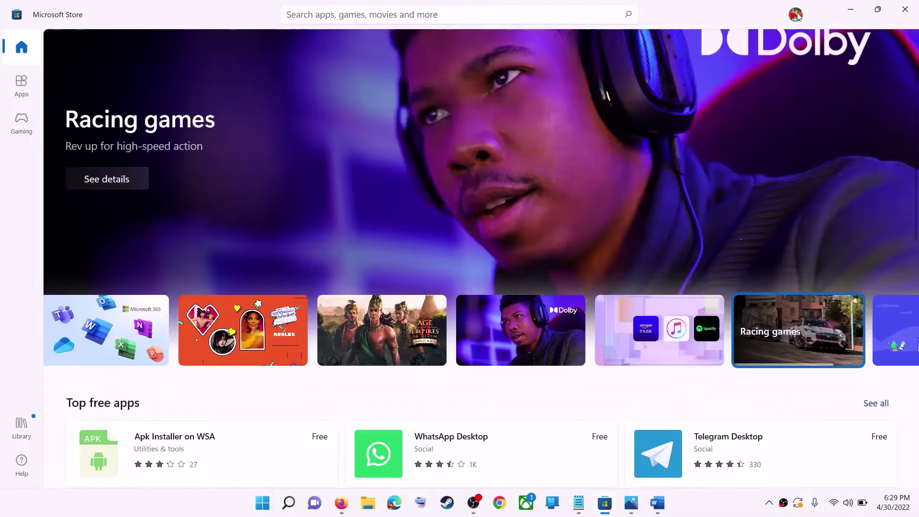
{"action": "left_click", "coordinate": [795, 15]}
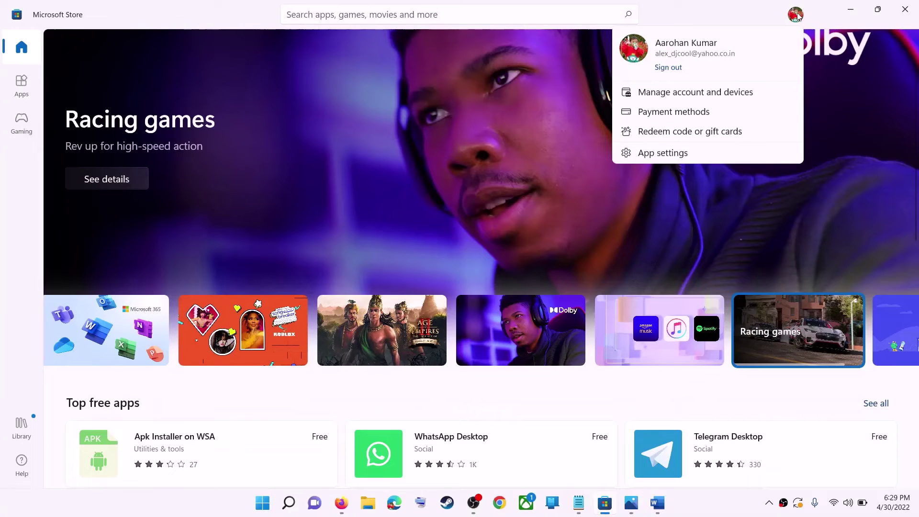
{"action": "left_click", "coordinate": [659, 68]}
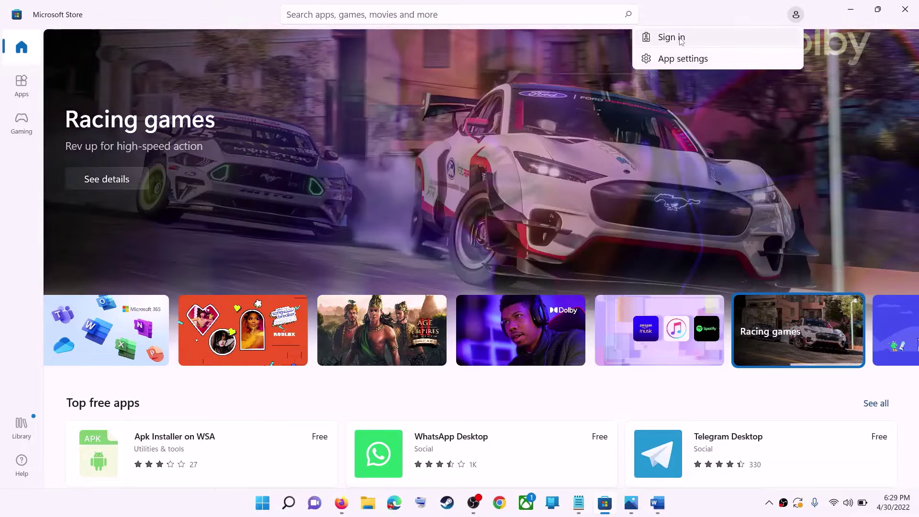
{"action": "left_click", "coordinate": [681, 38]}
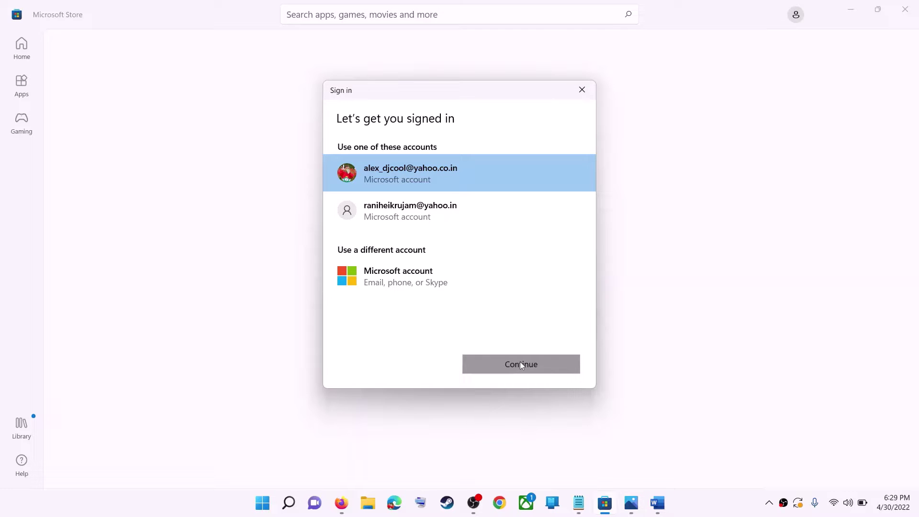
{"action": "left_click", "coordinate": [521, 364]}
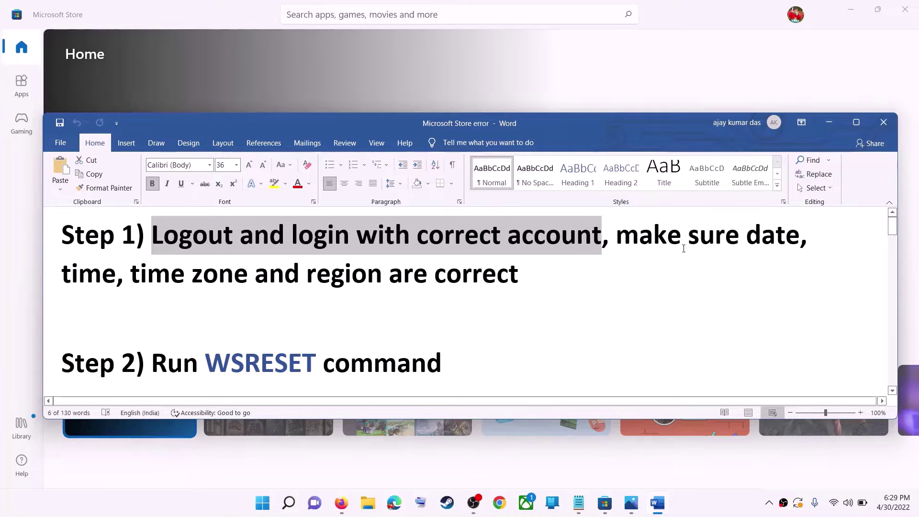
Open the Windows date and time settings and choose the (UTC+05:30) Chennai, Kolkata, Mumbai, New Delhi time zone.
{"action": "left_click_drag", "start_coordinate": [684, 248], "coordinate": [467, 267]}
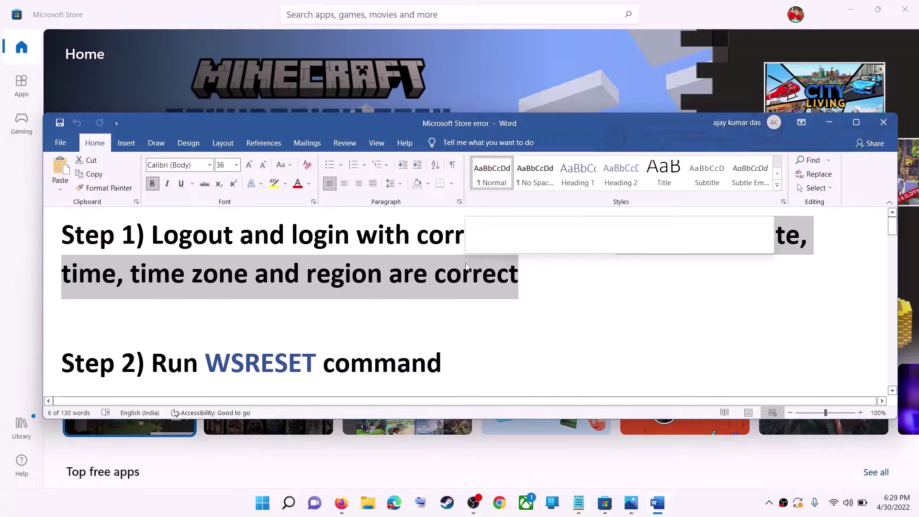
{"action": "right_click", "coordinate": [892, 503]}
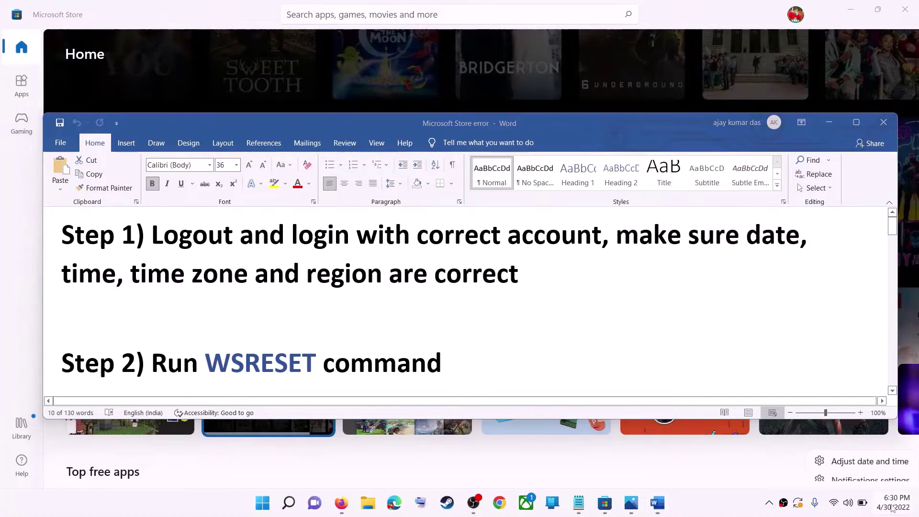
{"action": "left_click", "coordinate": [879, 455]}
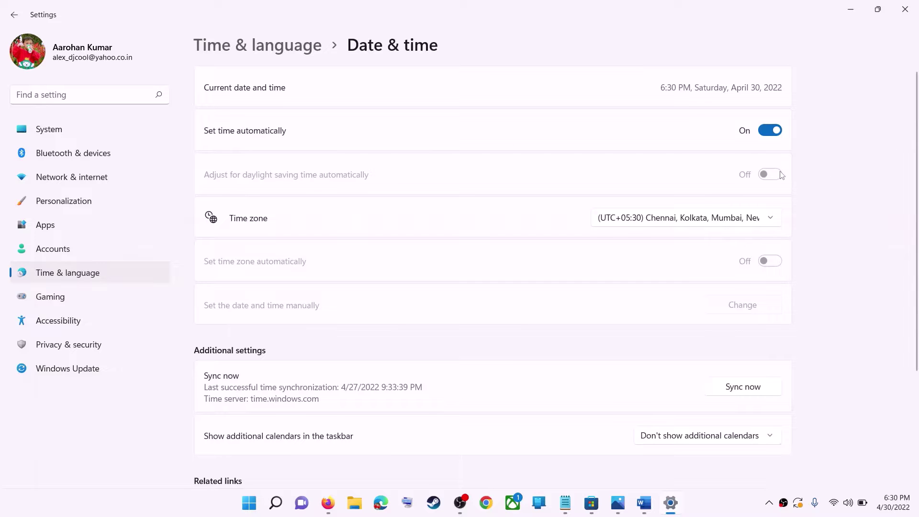
{"action": "left_click", "coordinate": [675, 228]}
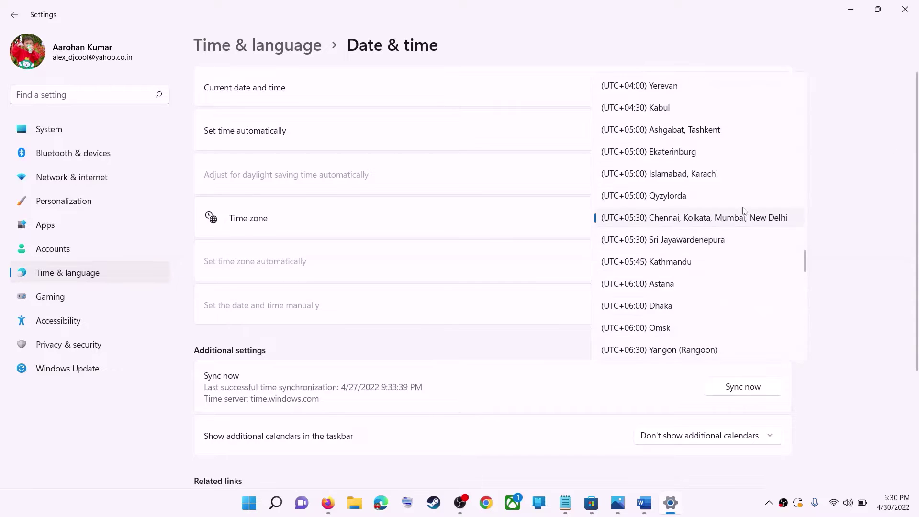
{"action": "left_click", "coordinate": [701, 220]}
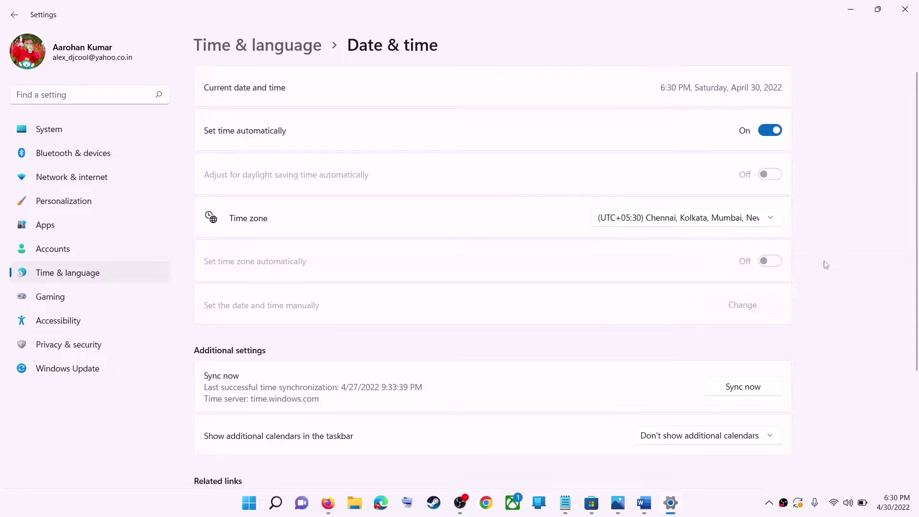
{"action": "scroll", "coordinate": [826, 264], "scroll_direction": "down", "scroll_amount": 3}
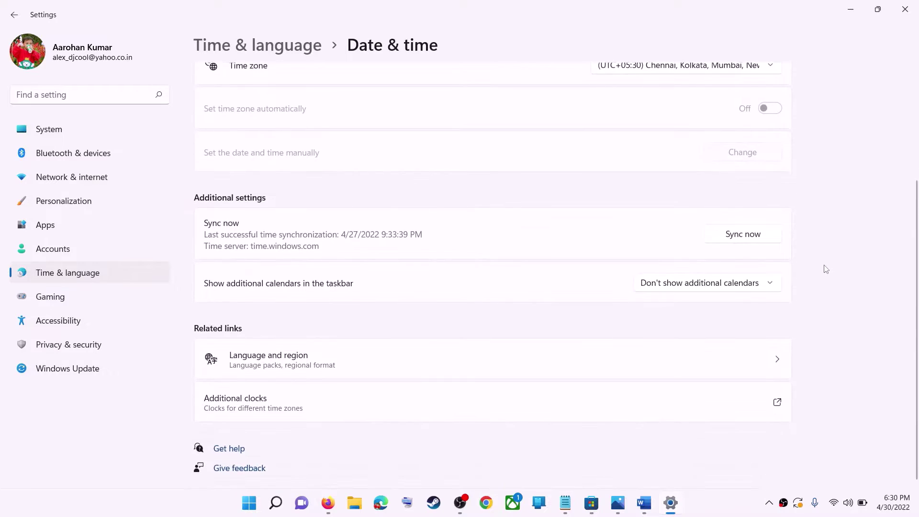
{"action": "scroll", "coordinate": [687, 320], "scroll_direction": "up", "scroll_amount": 3}
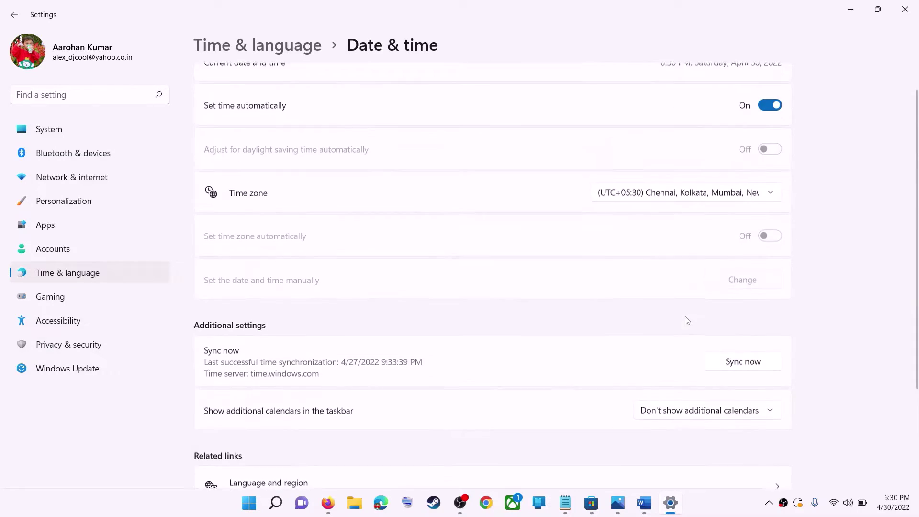
{"action": "scroll", "coordinate": [679, 323], "scroll_direction": "down", "scroll_amount": 3}
{"action": "scroll", "coordinate": [679, 323], "scroll_direction": "up", "scroll_amount": 3}
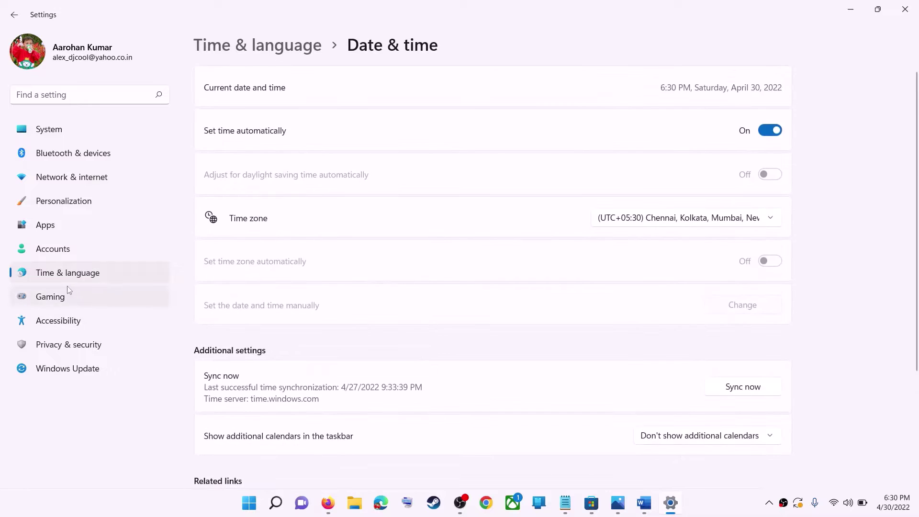
Open the language and region settings and check the selected country or region.
{"action": "left_click", "coordinate": [86, 277]}
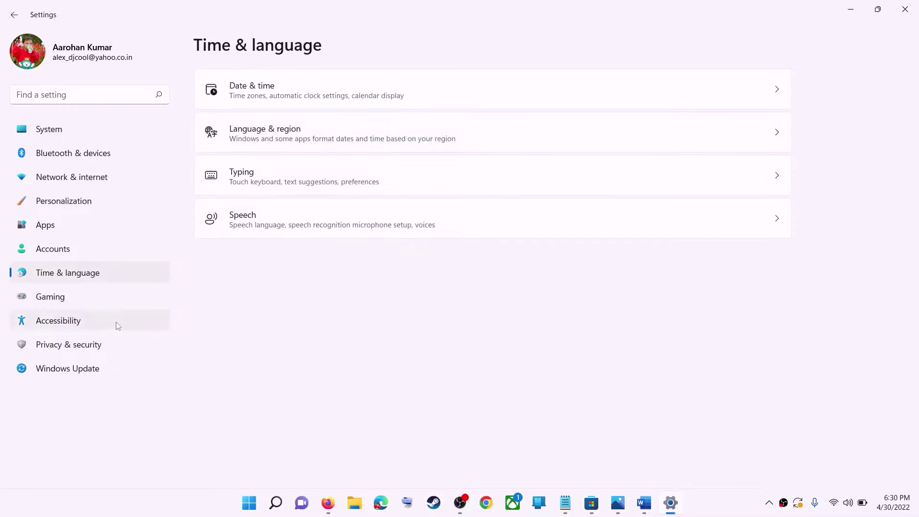
{"action": "left_click", "coordinate": [694, 144]}
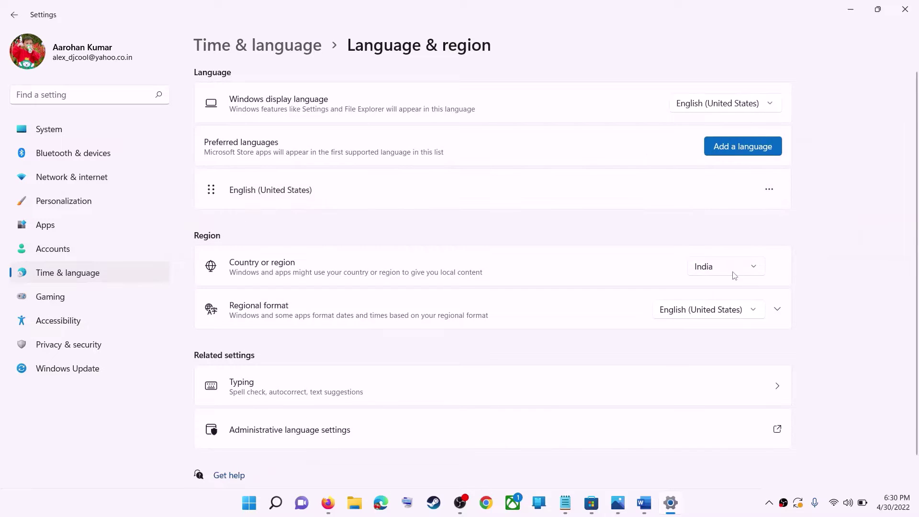
{"action": "left_click", "coordinate": [734, 273]}
{"action": "left_click", "coordinate": [891, 254]}
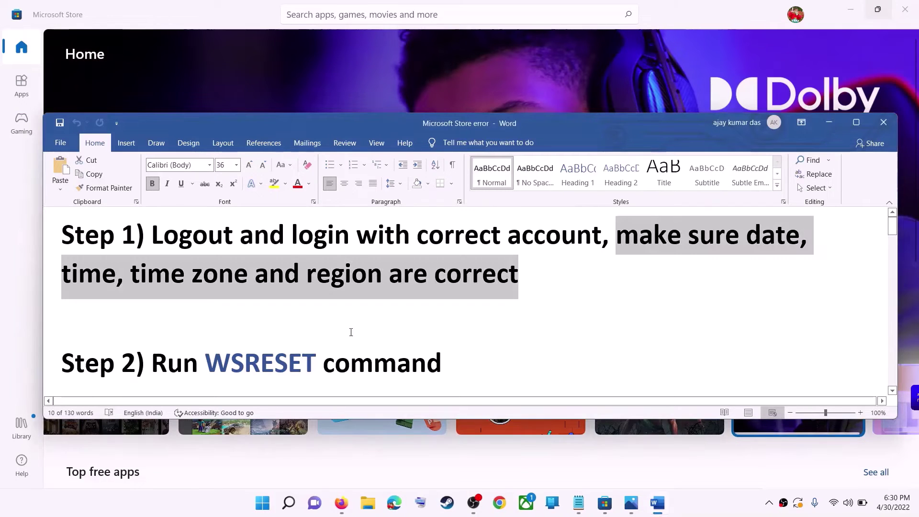
Copy WSRESET from step 2 of the Word document, run it as a Windows command, and maximize the reopened Store window.
{"action": "scroll", "coordinate": [283, 337], "scroll_direction": "down", "scroll_amount": 1}
{"action": "double_click", "coordinate": [284, 337]}
{"action": "key", "text": "ctrl+c"}
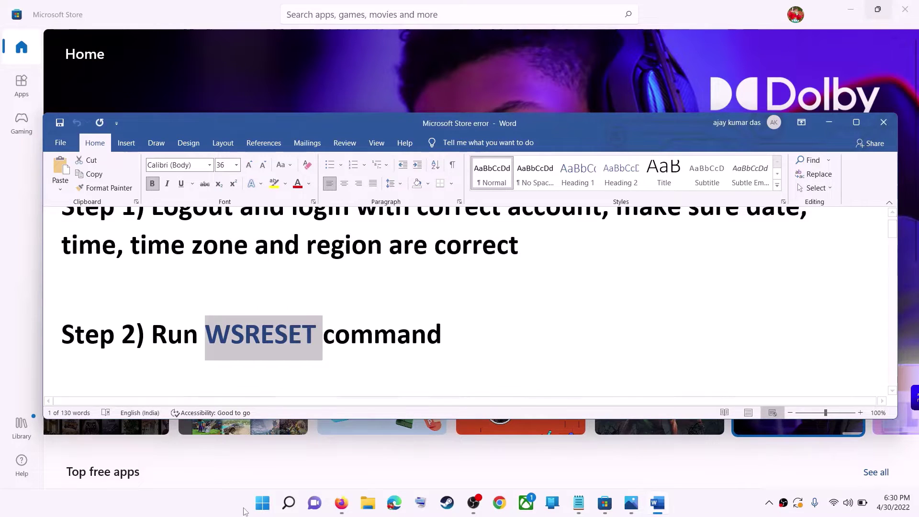
{"action": "left_click", "coordinate": [271, 504]}
{"action": "key", "text": "ctrl+v"}
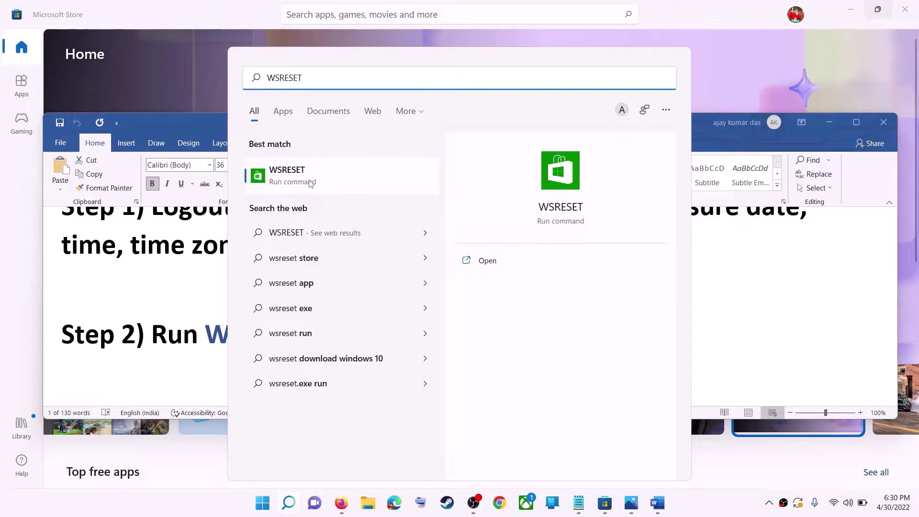
{"action": "left_click", "coordinate": [311, 183]}
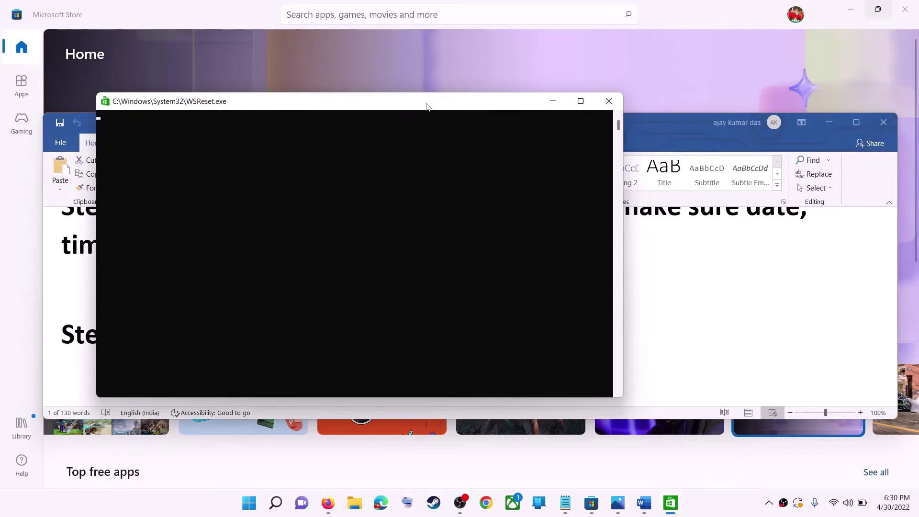
{"action": "left_click_drag", "start_coordinate": [428, 106], "coordinate": [487, 114]}
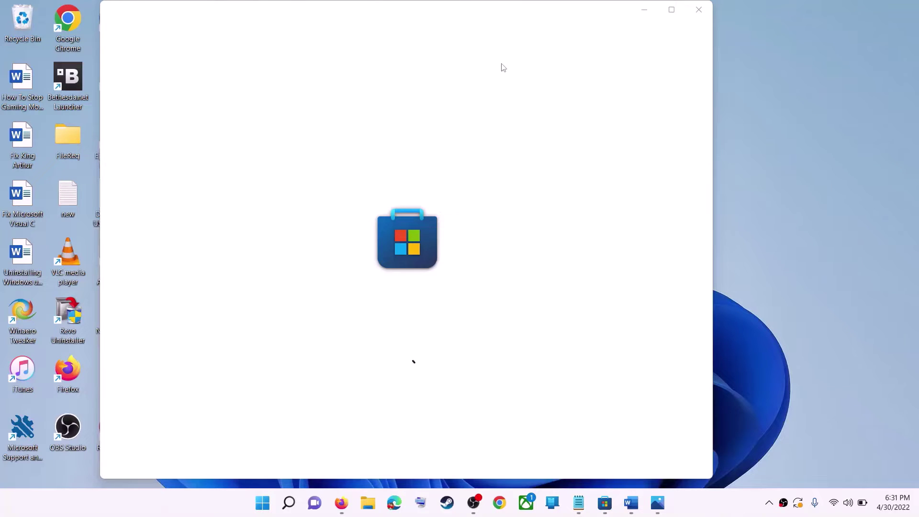
{"action": "left_click", "coordinate": [671, 10]}
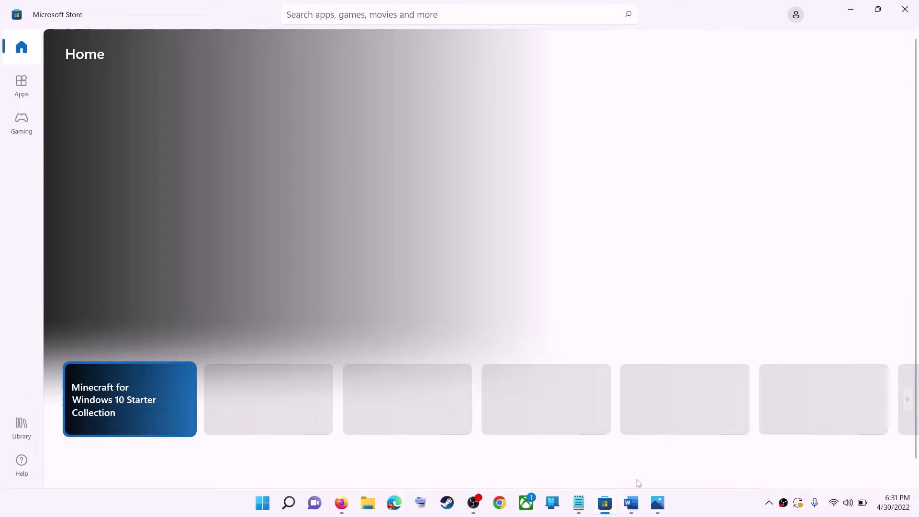
Return to step 3 of the Word document, search Windows for "store", and open the Microsoft Store app's settings page.
{"action": "left_click", "coordinate": [632, 503]}
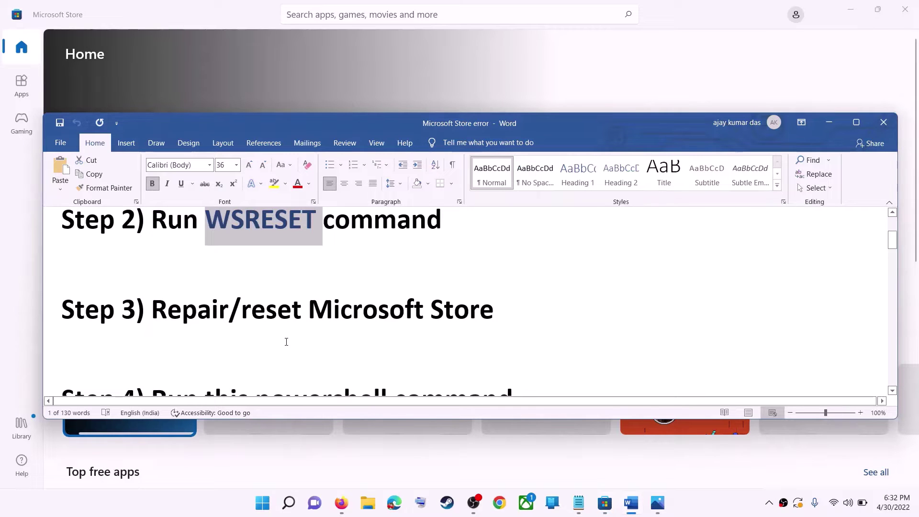
{"action": "left_click_drag", "start_coordinate": [498, 311], "coordinate": [241, 310]}
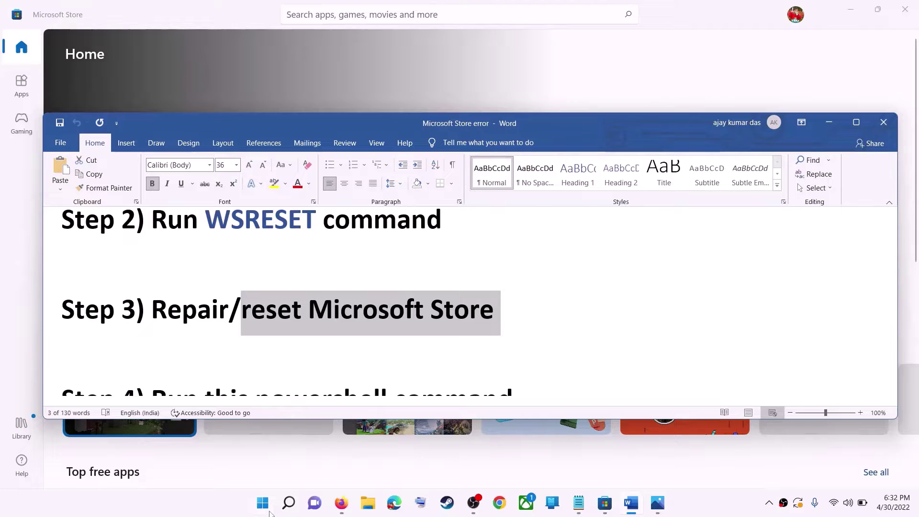
{"action": "key", "text": "super"}
{"action": "type", "text": "store"}
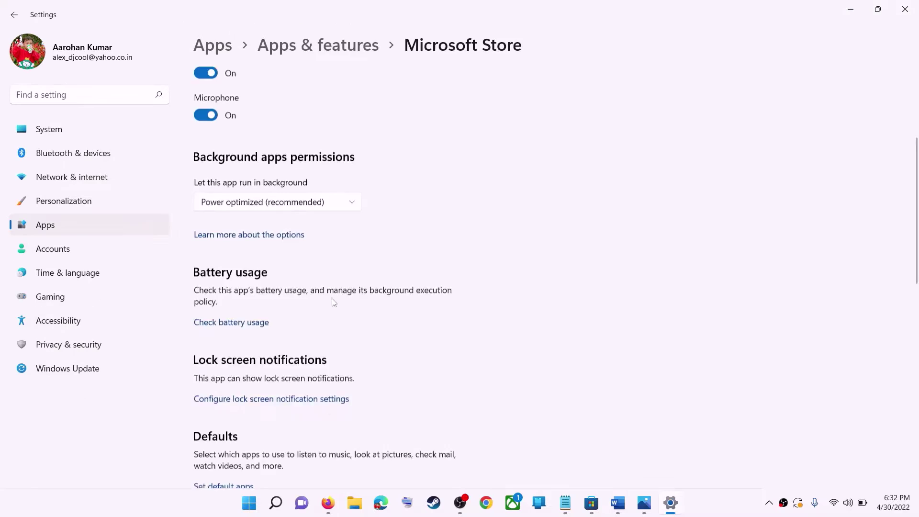
Repair the Microsoft Store app and reset its data.
{"action": "scroll", "coordinate": [330, 301], "scroll_direction": "down", "scroll_amount": 5}
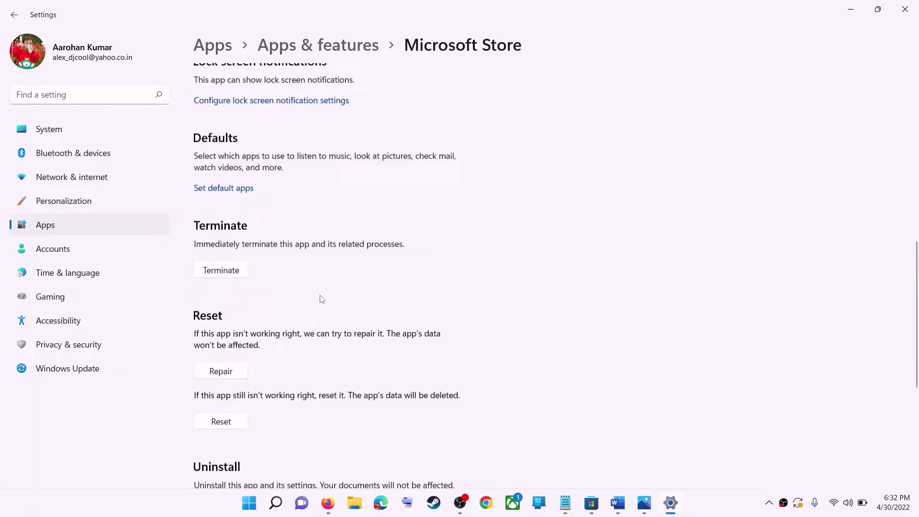
{"action": "scroll", "coordinate": [321, 300], "scroll_direction": "down", "scroll_amount": 3}
{"action": "left_click", "coordinate": [221, 236]}
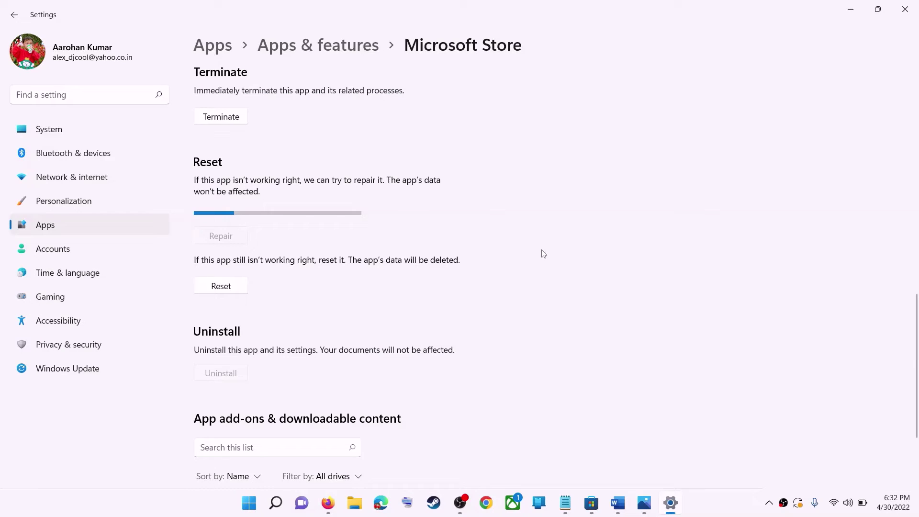
{"action": "left_click", "coordinate": [234, 291]}
{"action": "left_click", "coordinate": [279, 256]}
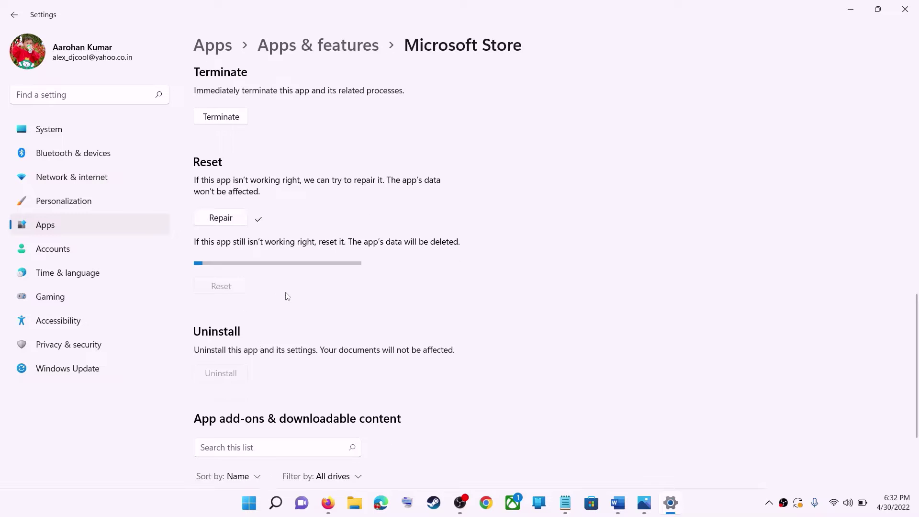
Switch to the Word document and copy the full Get-AppxPackage PowerShell command under step 4.
{"action": "left_click", "coordinate": [616, 505]}
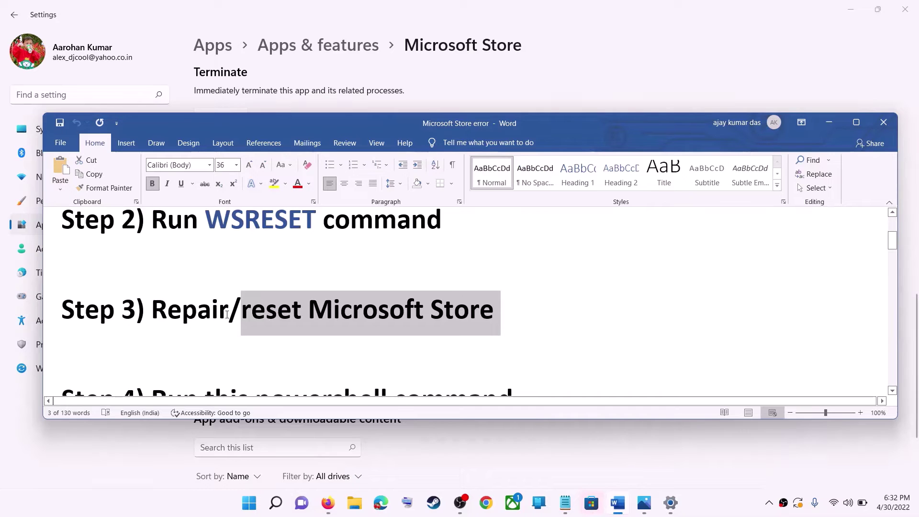
{"action": "scroll", "coordinate": [213, 309], "scroll_direction": "down", "scroll_amount": 4}
{"action": "scroll", "coordinate": [381, 342], "scroll_direction": "down", "scroll_amount": 1}
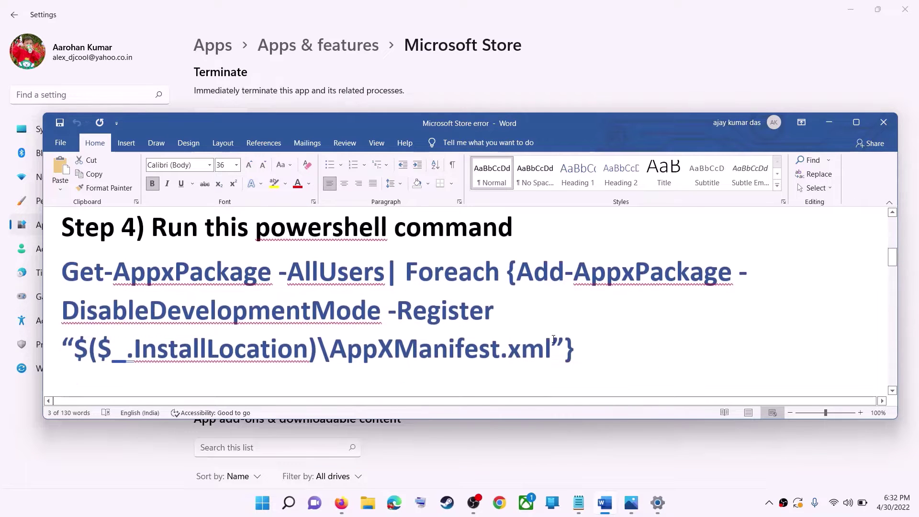
{"action": "left_click_drag", "start_coordinate": [590, 344], "coordinate": [136, 292]}
{"action": "right_click", "coordinate": [136, 292]}
{"action": "left_click", "coordinate": [161, 312]}
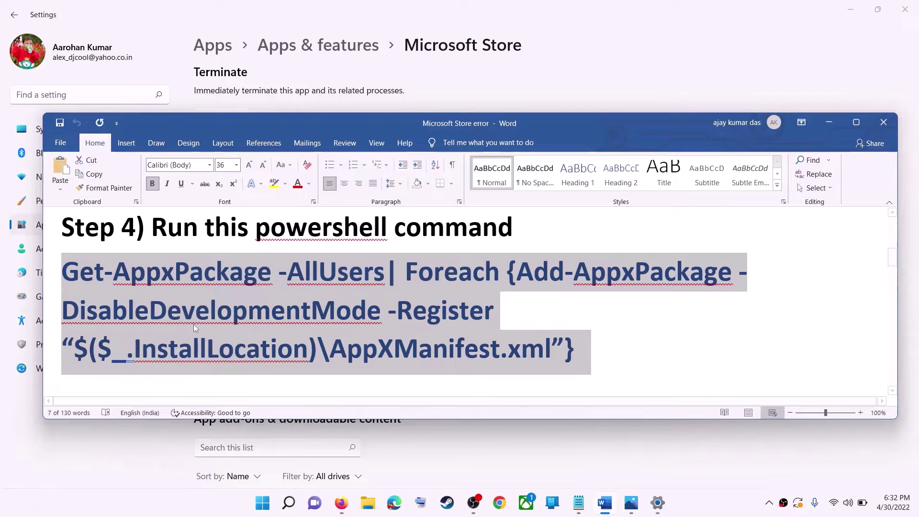
Search Windows for "powershell" and launch Windows PowerShell as administrator.
{"action": "left_click", "coordinate": [267, 510]}
{"action": "type", "text": "po"}
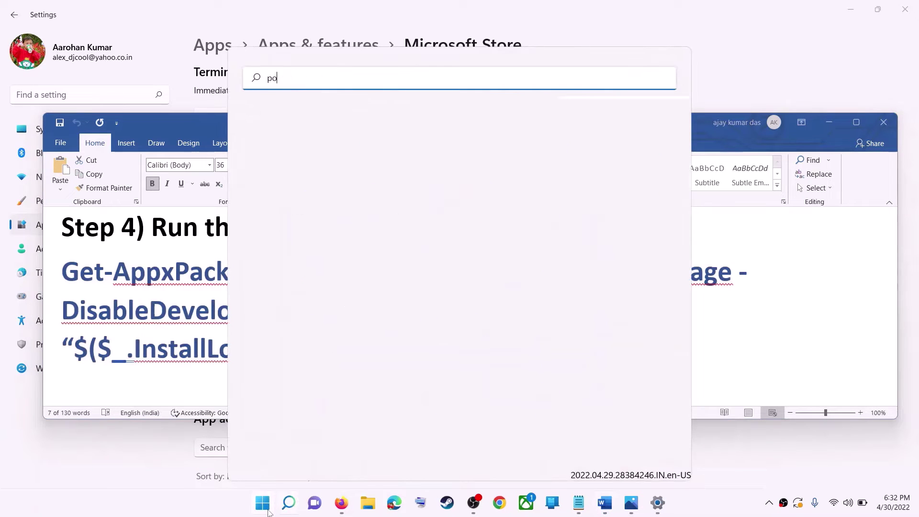
{"action": "type", "text": "wershe"}
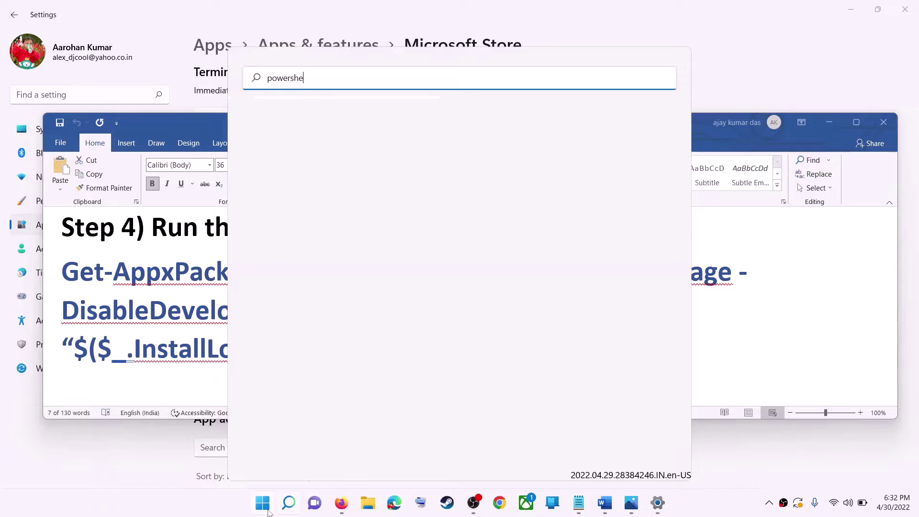
{"action": "type", "text": "ll"}
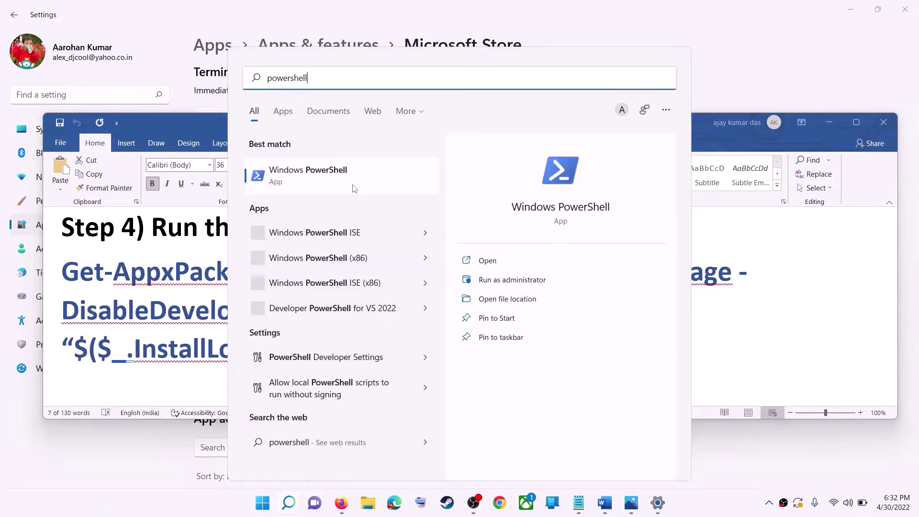
{"action": "right_click", "coordinate": [316, 181]}
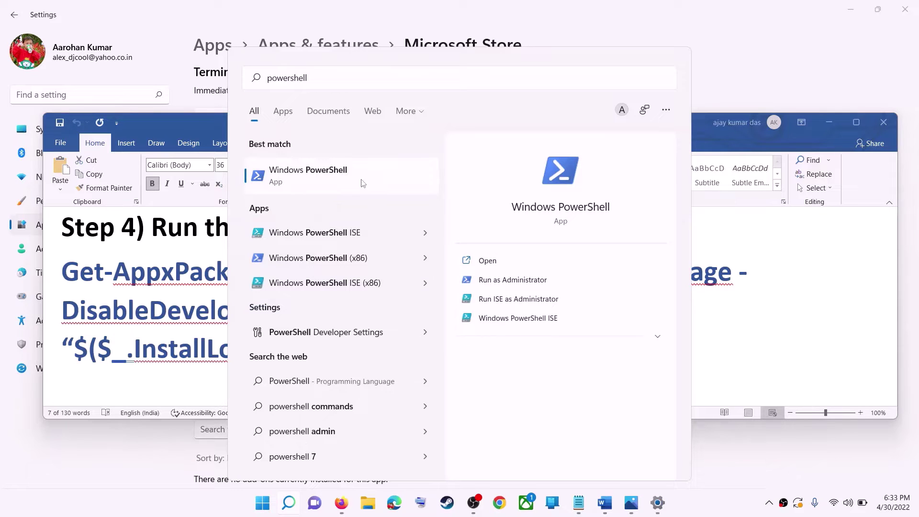
{"action": "right_click", "coordinate": [394, 192]}
{"action": "left_click", "coordinate": [397, 193]}
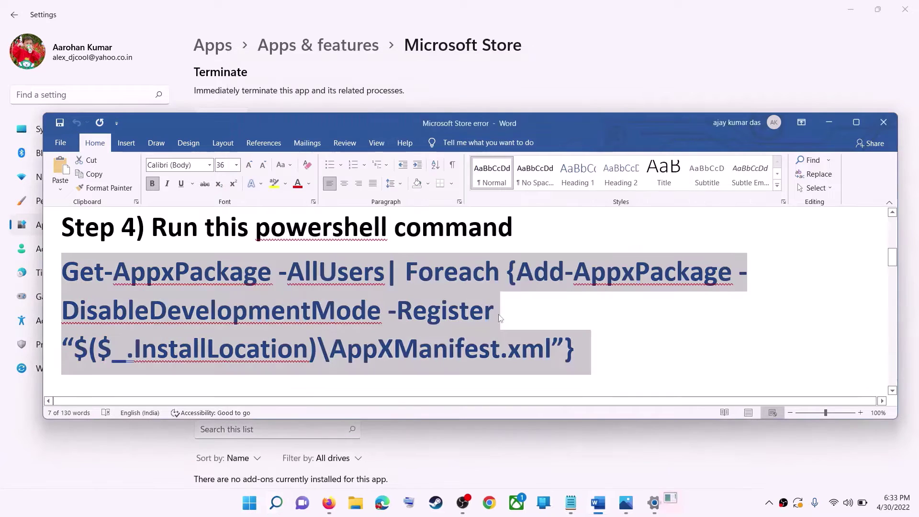
{"action": "left_click", "coordinate": [414, 340]}
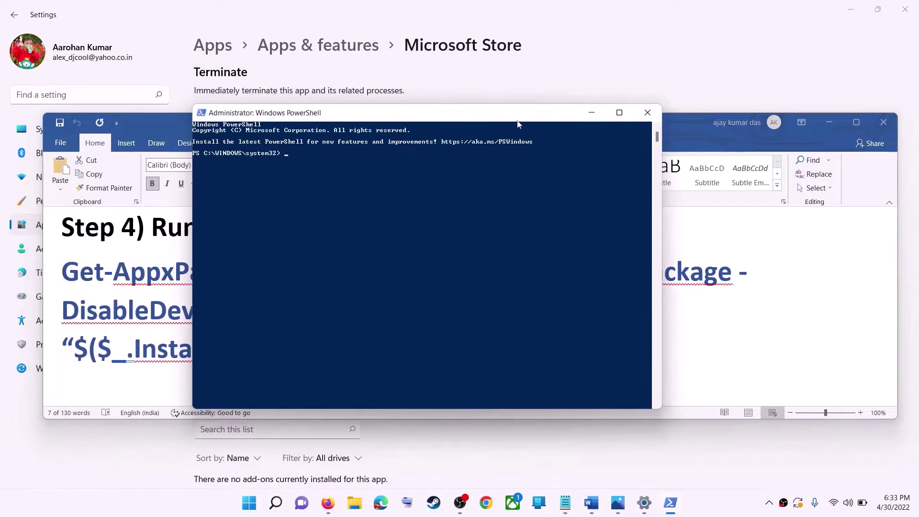
Paste and run the copied Get-AppxPackage command in the administrator PowerShell, and close its window when it has run.
{"action": "right_click", "coordinate": [517, 124]}
{"action": "key", "text": "Return"}
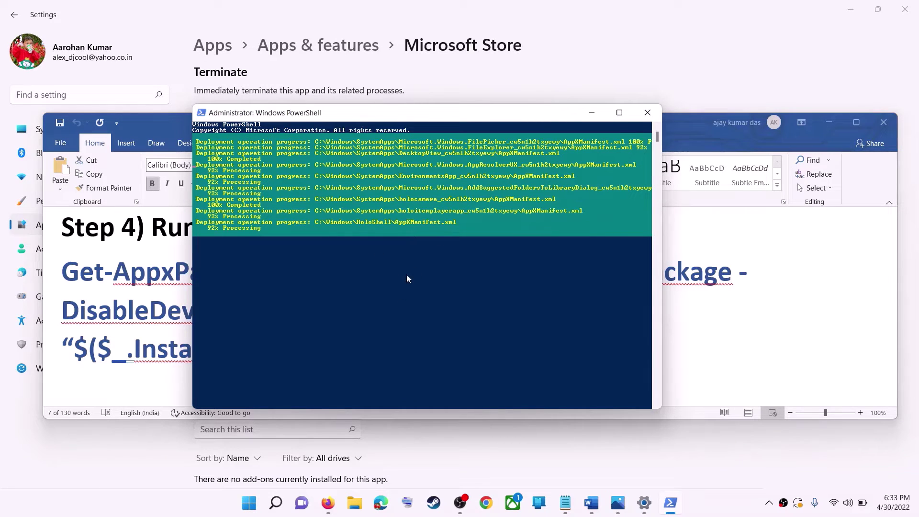
{"action": "left_click", "coordinate": [716, 505]}
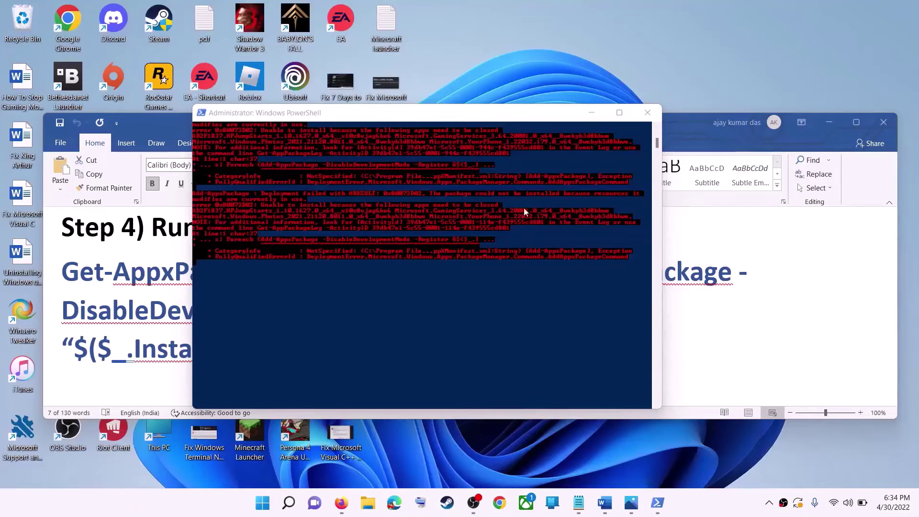
{"action": "left_click", "coordinate": [647, 113]}
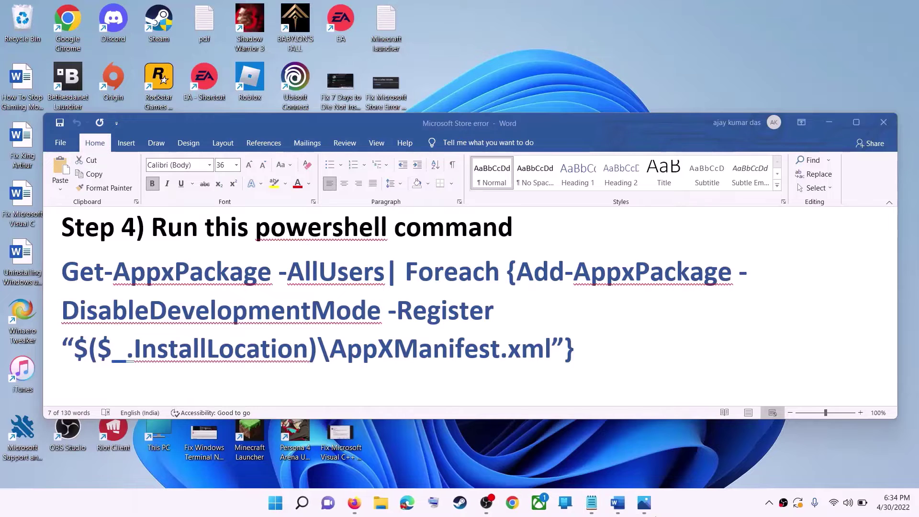
Go to step 5 of the Word document and read the path of the Microsoft Store local cache files.
{"action": "triple_click", "coordinate": [350, 309]}
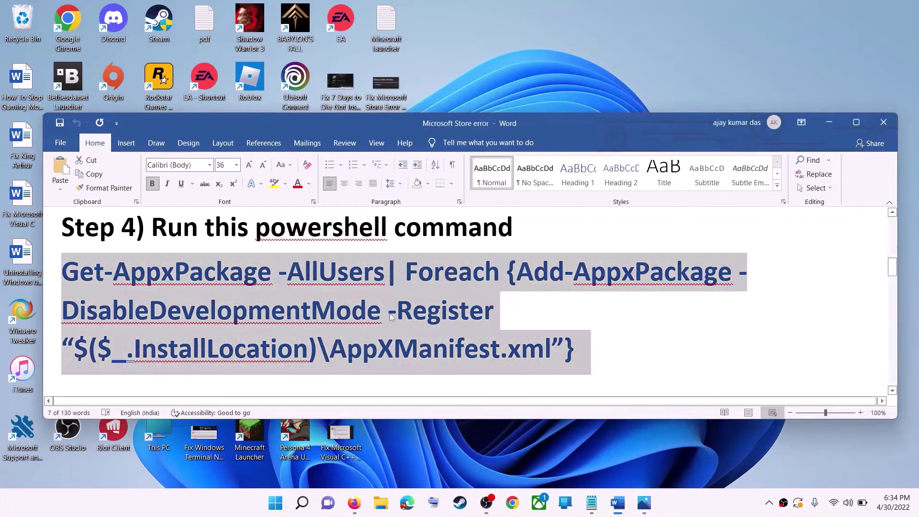
{"action": "scroll", "coordinate": [398, 318], "scroll_direction": "down", "scroll_amount": 6}
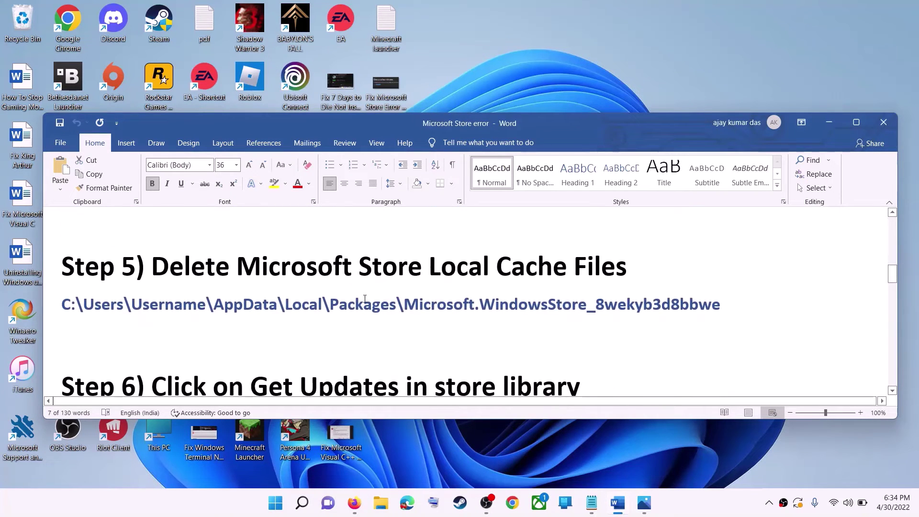
{"action": "scroll", "coordinate": [394, 318], "scroll_direction": "up", "scroll_amount": 1}
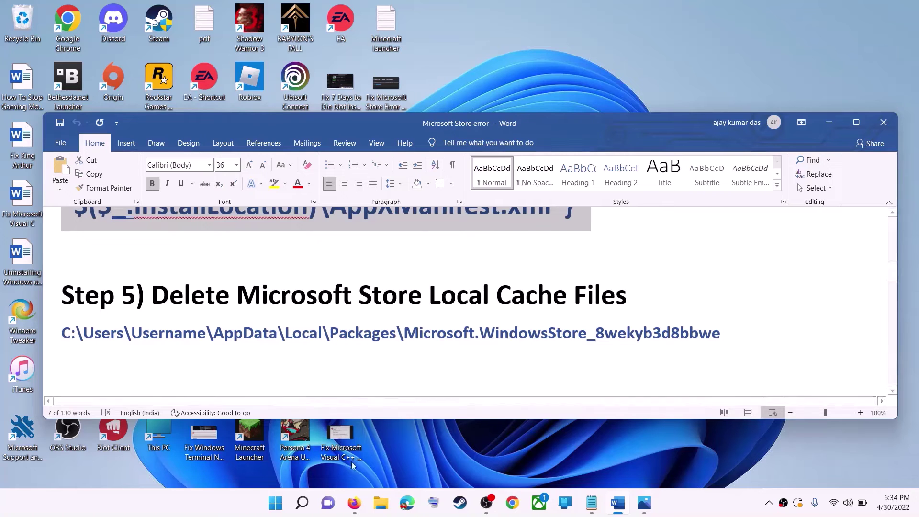
Open File Explorer and go to the current user's profile folder under C:\Users.
{"action": "key", "text": "super+e"}
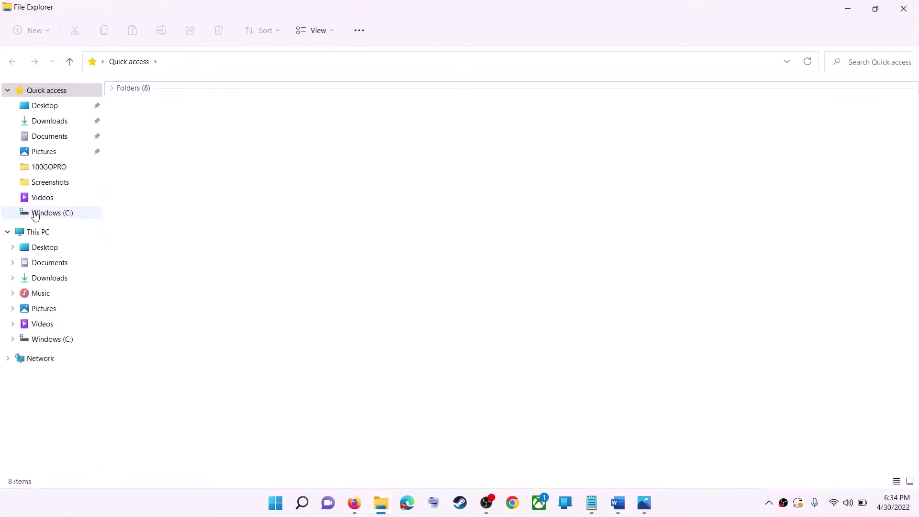
{"action": "left_click", "coordinate": [38, 213]}
{"action": "left_click", "coordinate": [23, 235]}
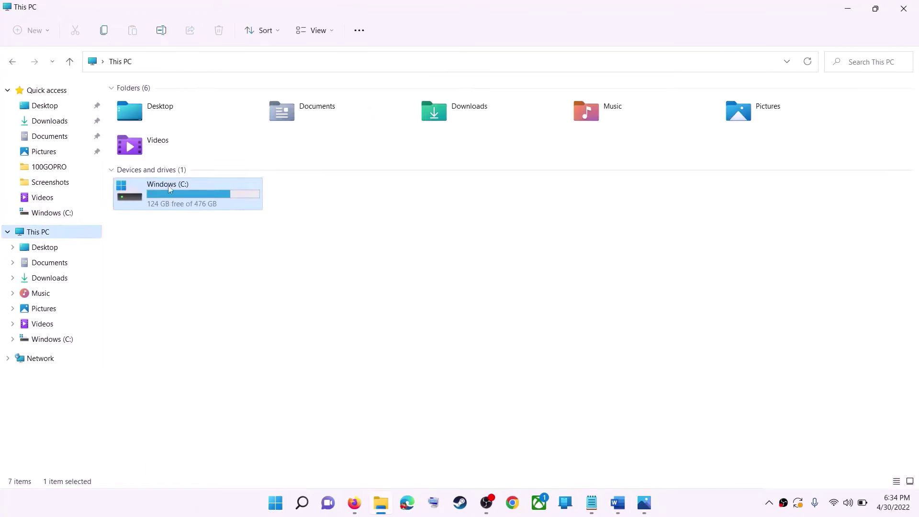
{"action": "double_click", "coordinate": [212, 207]}
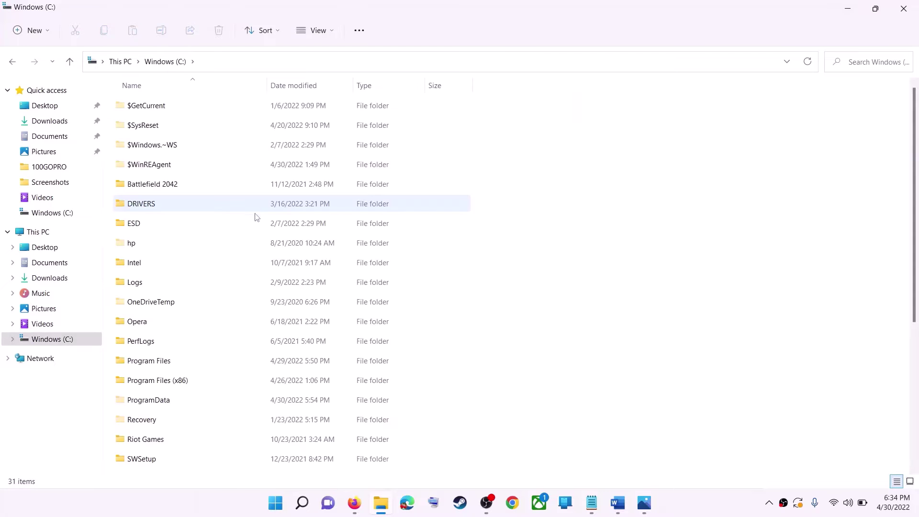
{"action": "scroll", "coordinate": [223, 362], "scroll_direction": "down", "scroll_amount": 4}
{"action": "left_click", "coordinate": [185, 314]}
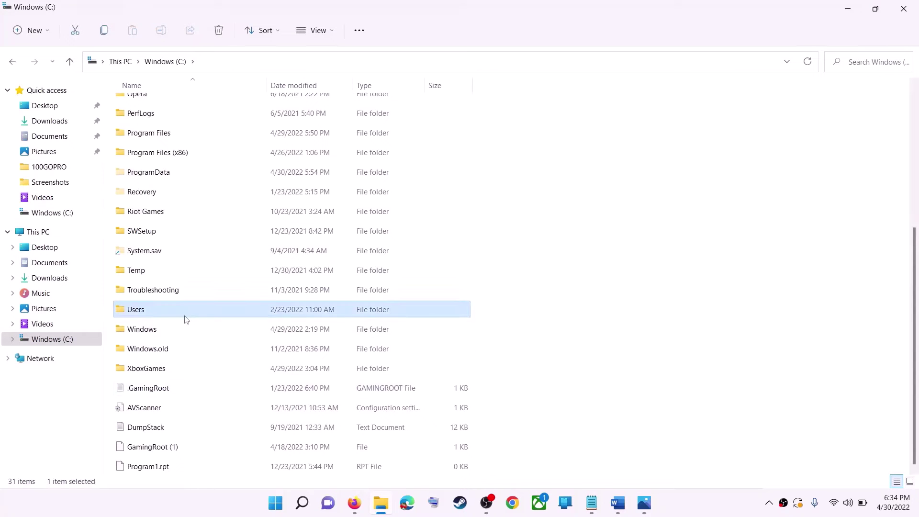
{"action": "double_click", "coordinate": [159, 309]}
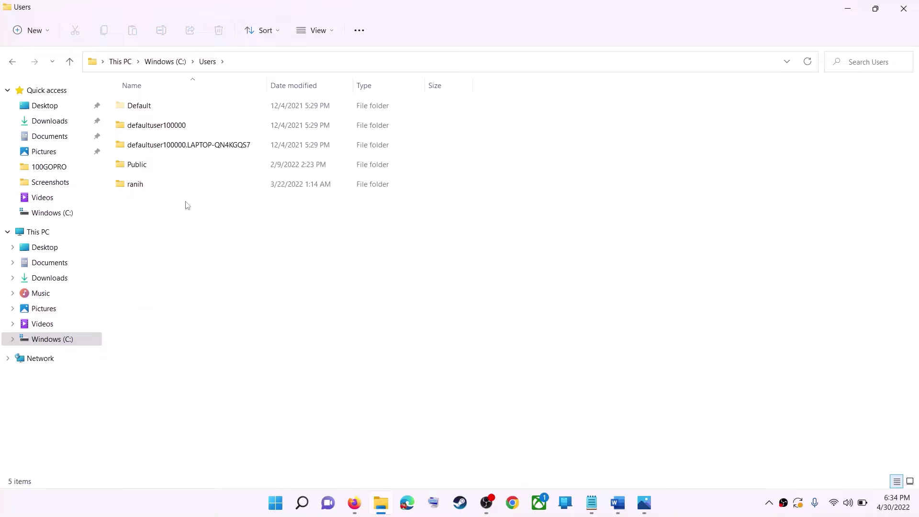
{"action": "left_click", "coordinate": [158, 190]}
{"action": "double_click", "coordinate": [163, 184]}
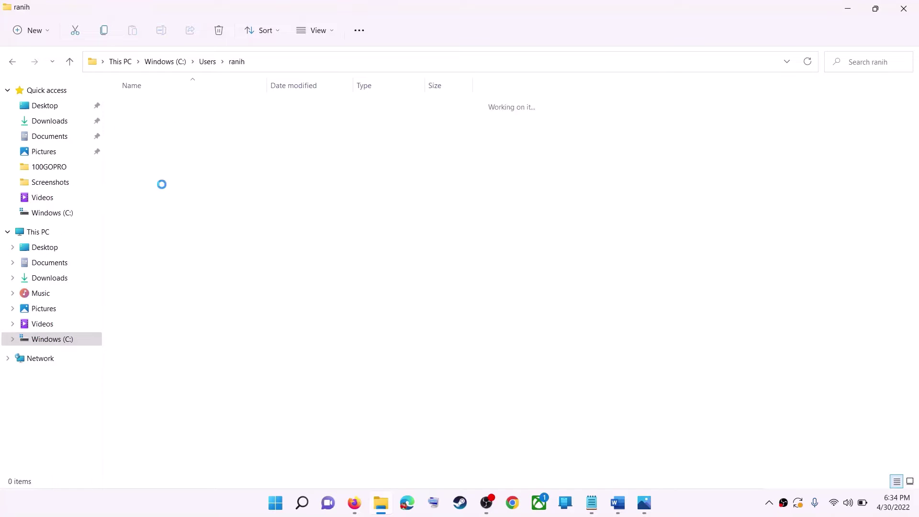
Check in File Explorer's view options that hidden items are shown, and select the AppData folder.
{"action": "left_click", "coordinate": [191, 228]}
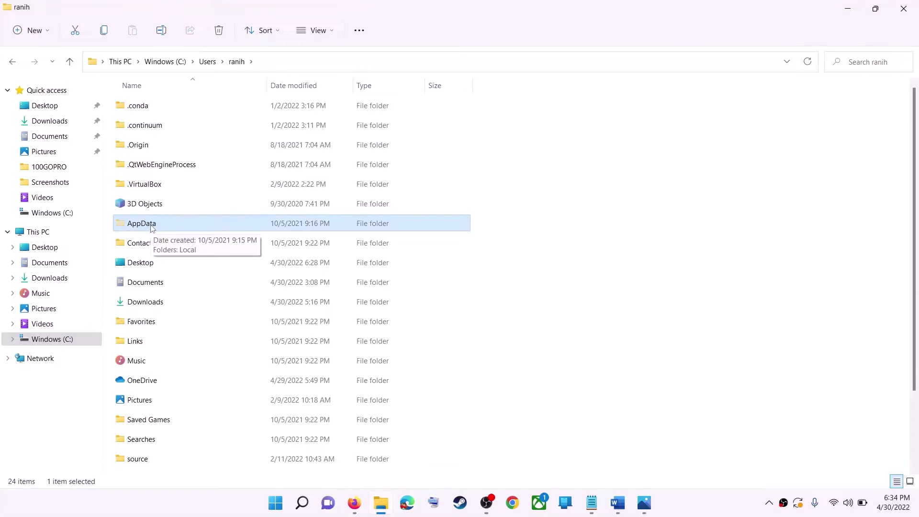
{"action": "left_click", "coordinate": [334, 36]}
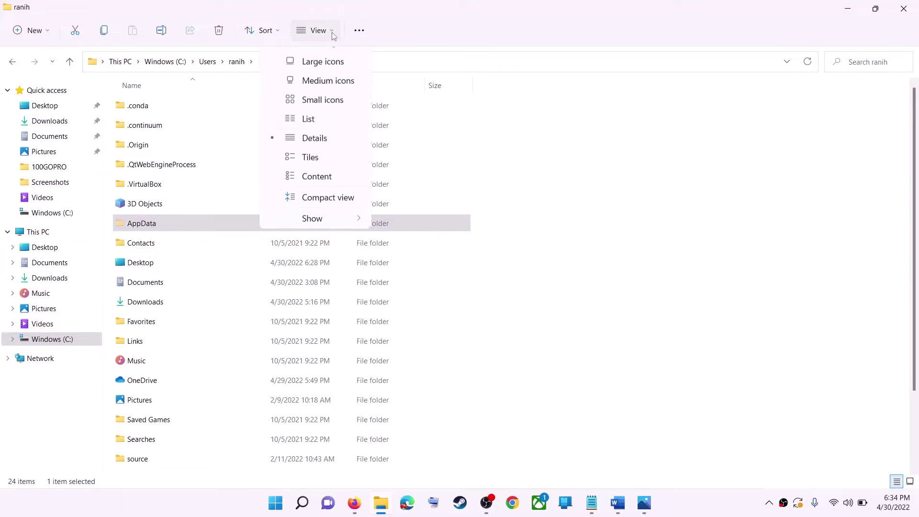
{"action": "mouse_move", "coordinate": [314, 240]}
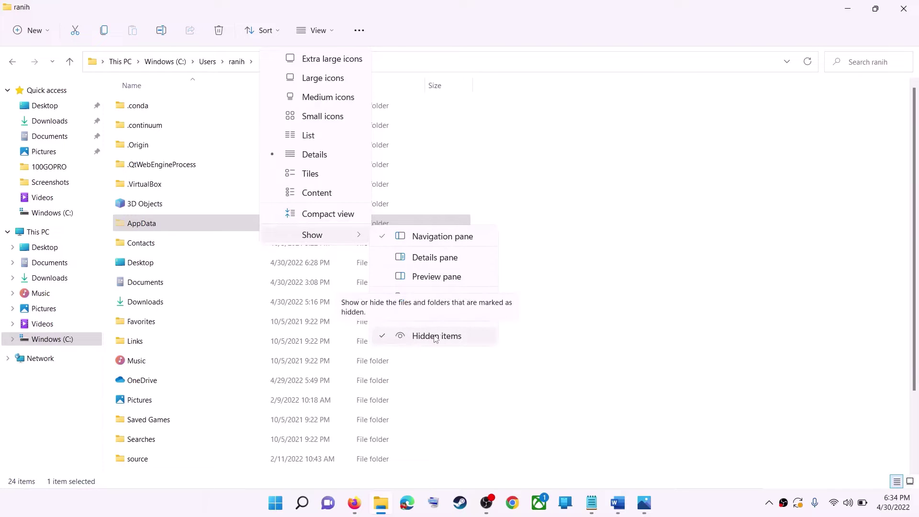
{"action": "left_click", "coordinate": [148, 227]}
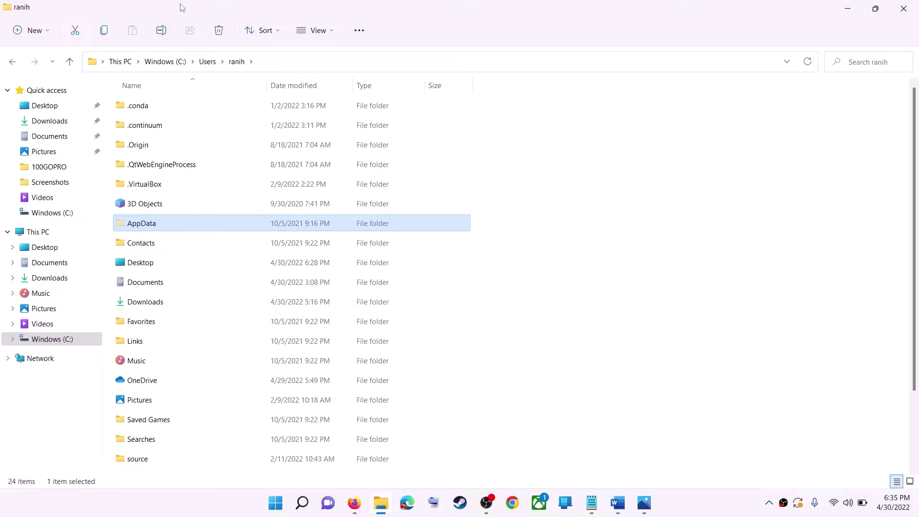
Open the Packages folder inside AppData\Local.
{"action": "double_click", "coordinate": [170, 224]}
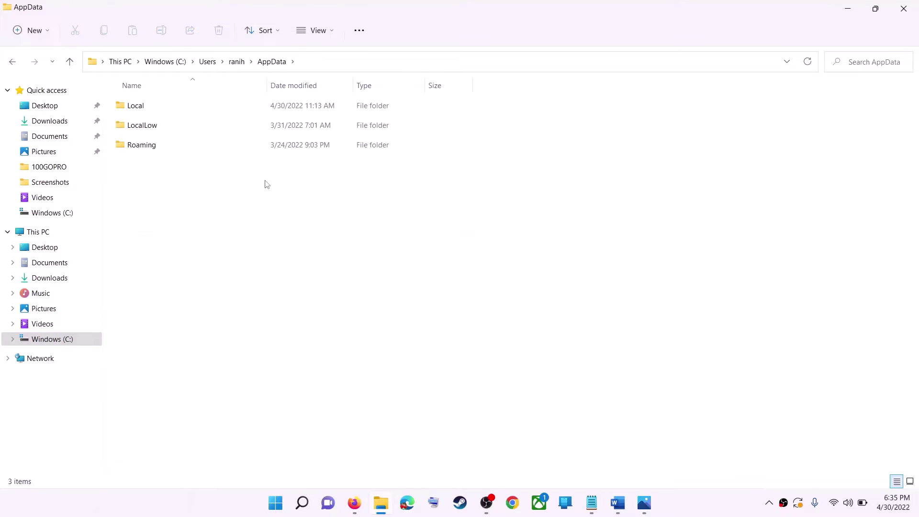
{"action": "double_click", "coordinate": [163, 109]}
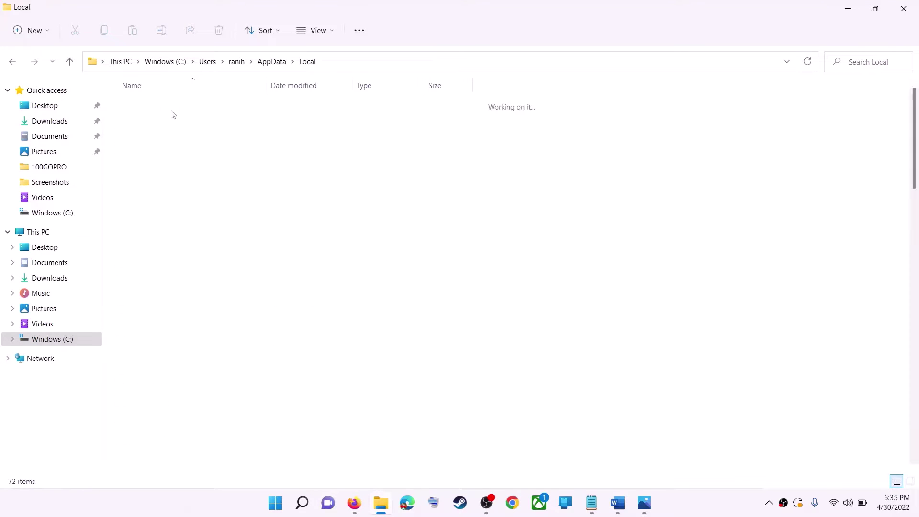
{"action": "left_click", "coordinate": [143, 186]}
{"action": "key", "text": "p"}
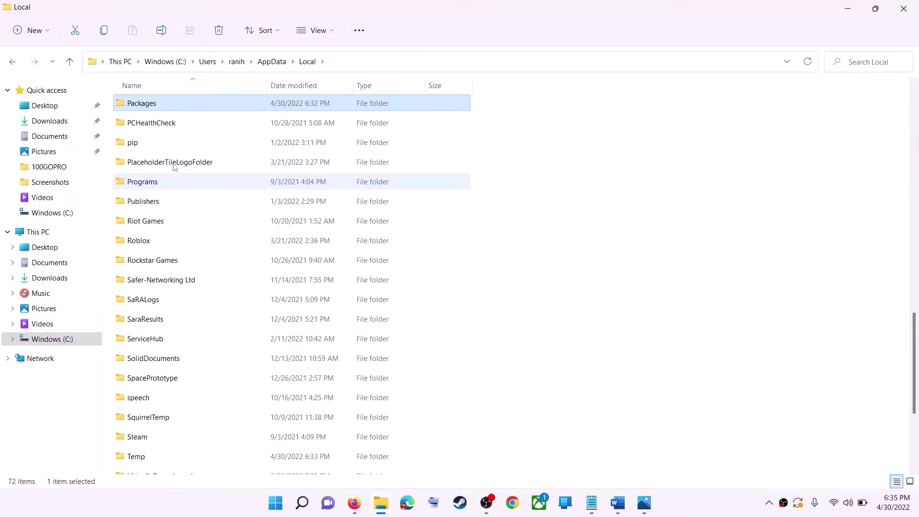
{"action": "double_click", "coordinate": [216, 110]}
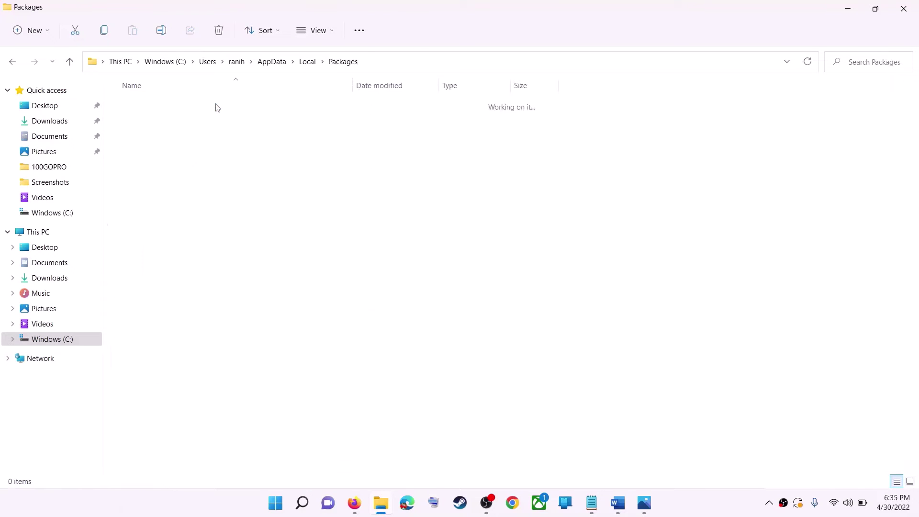
Find the Microsoft.WindowsStore_8wekyb3d8bbwe folder in Packages and open it, keeping its name.
{"action": "scroll", "coordinate": [265, 302], "scroll_direction": "down", "scroll_amount": 6}
{"action": "scroll", "coordinate": [265, 303], "scroll_direction": "down", "scroll_amount": 10}
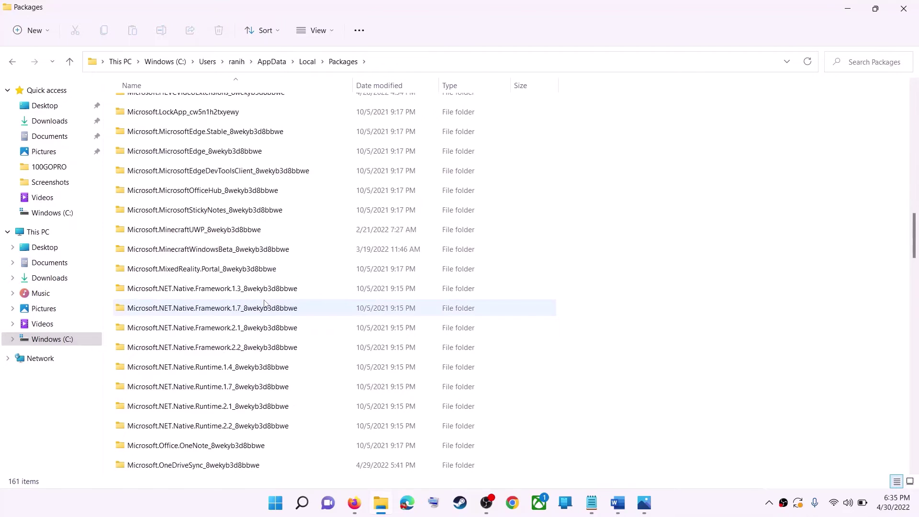
{"action": "key", "text": "alt+Tab"}
{"action": "key", "text": "alt+Tab"}
{"action": "scroll", "coordinate": [337, 314], "scroll_direction": "down", "scroll_amount": 15}
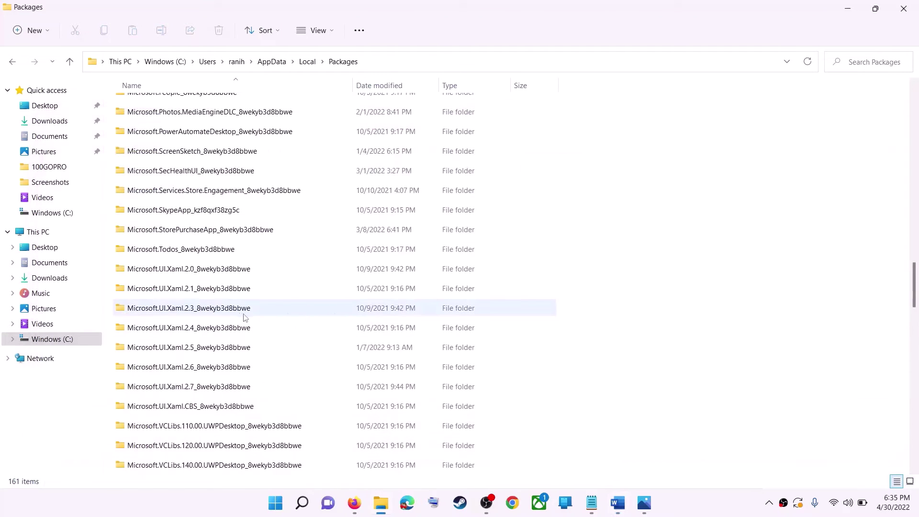
{"action": "scroll", "coordinate": [252, 321], "scroll_direction": "down", "scroll_amount": 3}
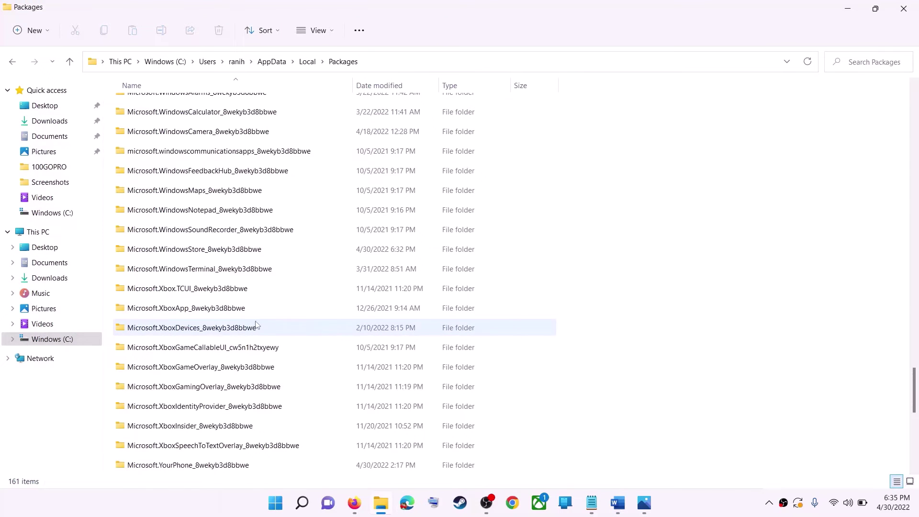
{"action": "left_click", "coordinate": [201, 252]}
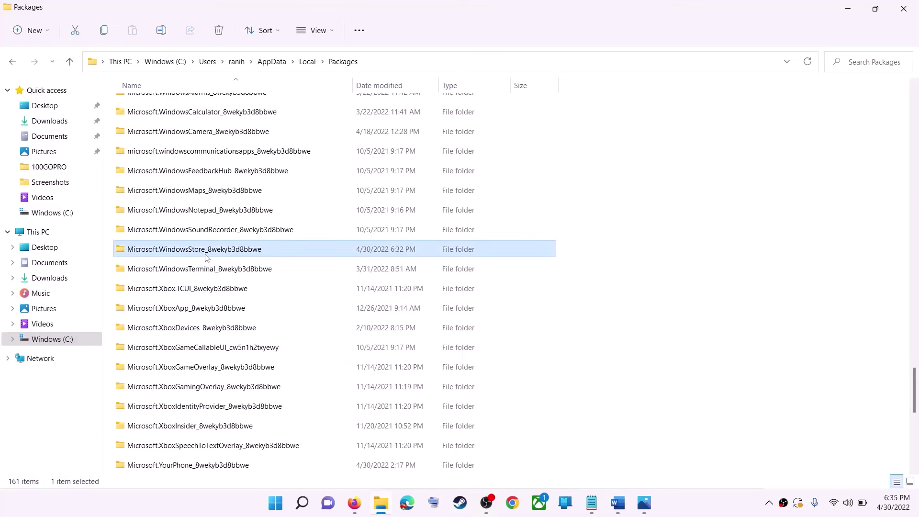
{"action": "mouse_move", "coordinate": [193, 257]}
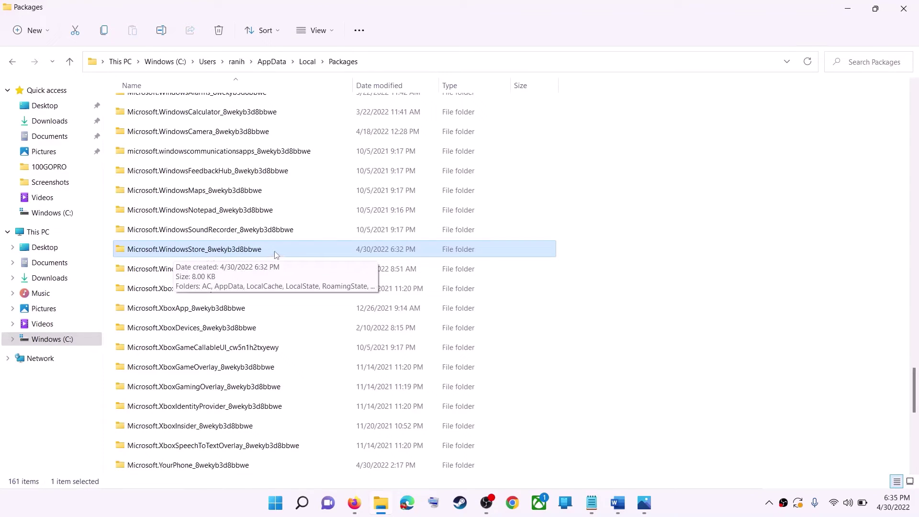
{"action": "left_click", "coordinate": [195, 250]}
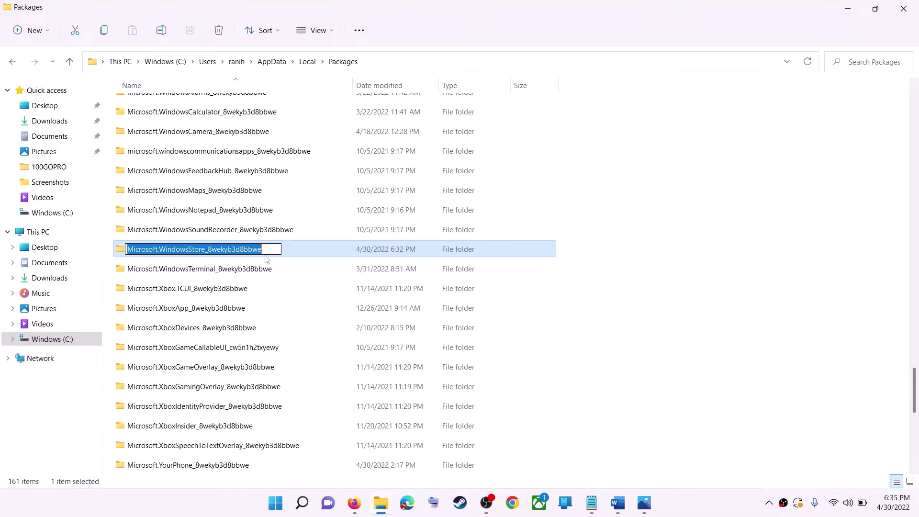
{"action": "key", "text": "End"}
{"action": "key", "text": "Return"}
{"action": "double_click", "coordinate": [286, 248]}
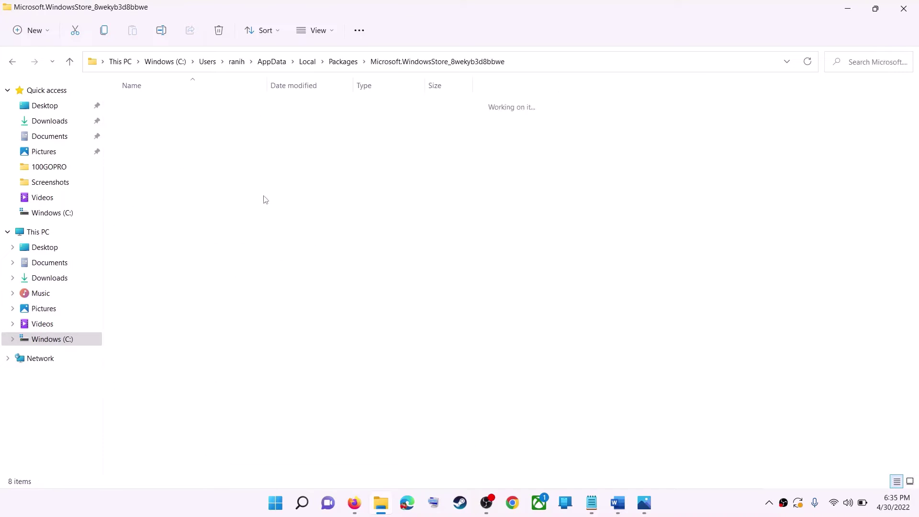
Delete the LocalCache folder from the Microsoft Store package folder and close File Explorer.
{"action": "left_click", "coordinate": [154, 148]}
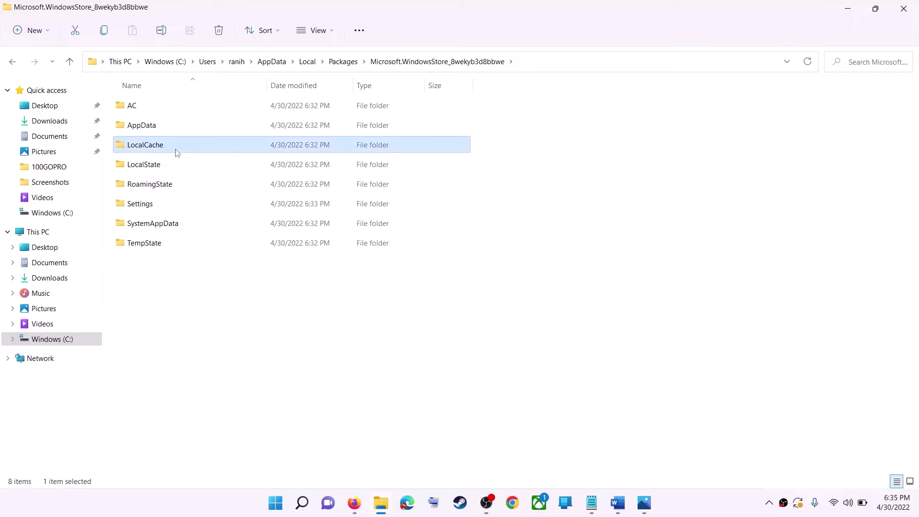
{"action": "right_click", "coordinate": [157, 150]}
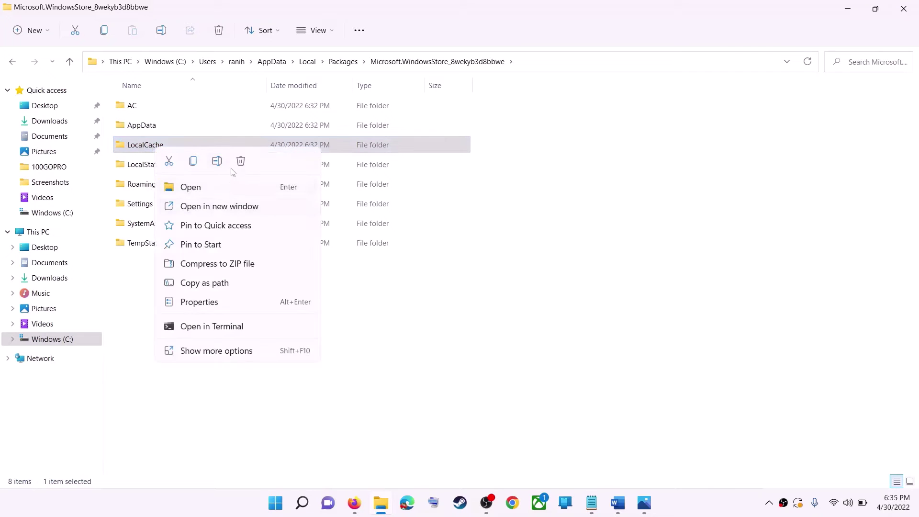
{"action": "left_click", "coordinate": [240, 161]}
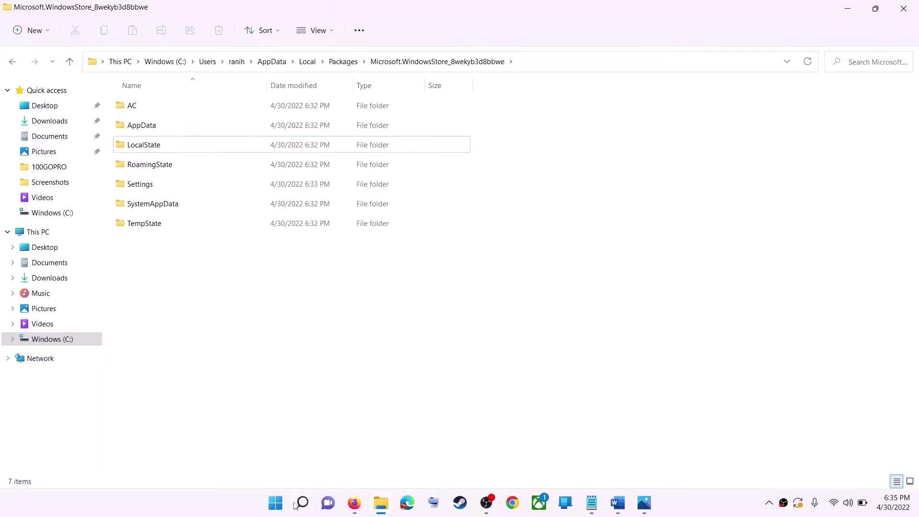
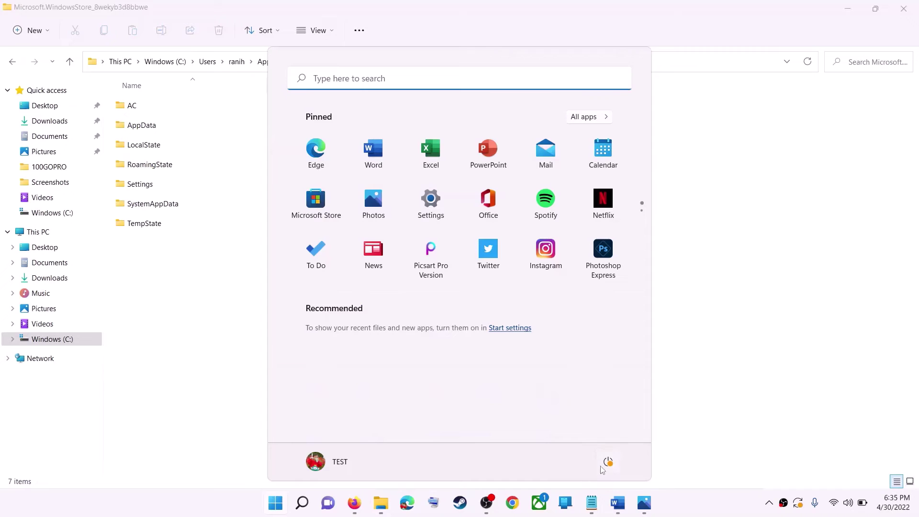
{"action": "key", "text": "Escape"}
{"action": "left_click", "coordinate": [771, 251]}
{"action": "left_click", "coordinate": [904, 8]}
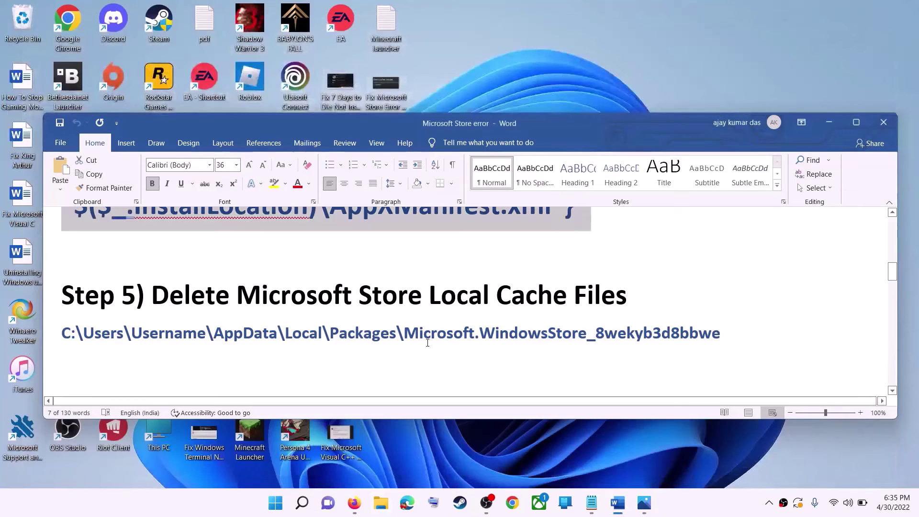
Go to Step 6 in the Word notes and highlight "Get Updates in store library".
{"action": "left_click", "coordinate": [231, 295]}
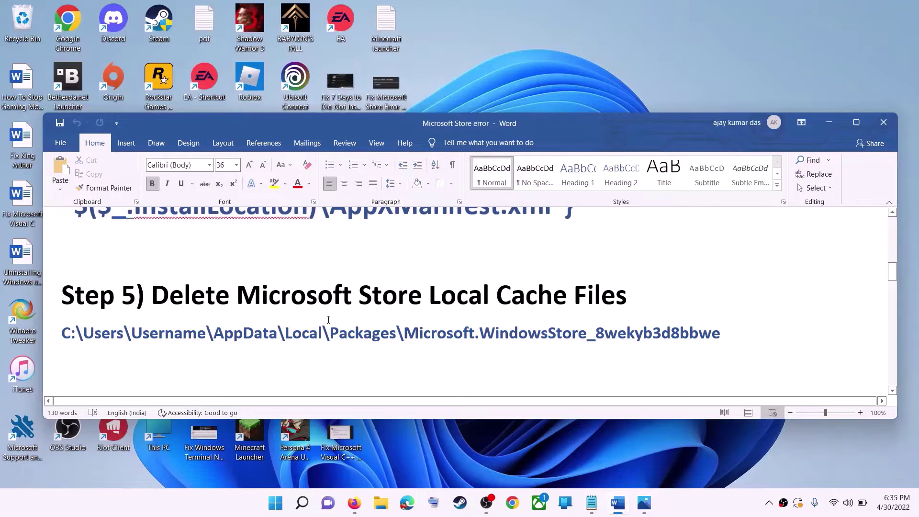
{"action": "scroll", "coordinate": [248, 300], "scroll_direction": "down", "scroll_amount": 4}
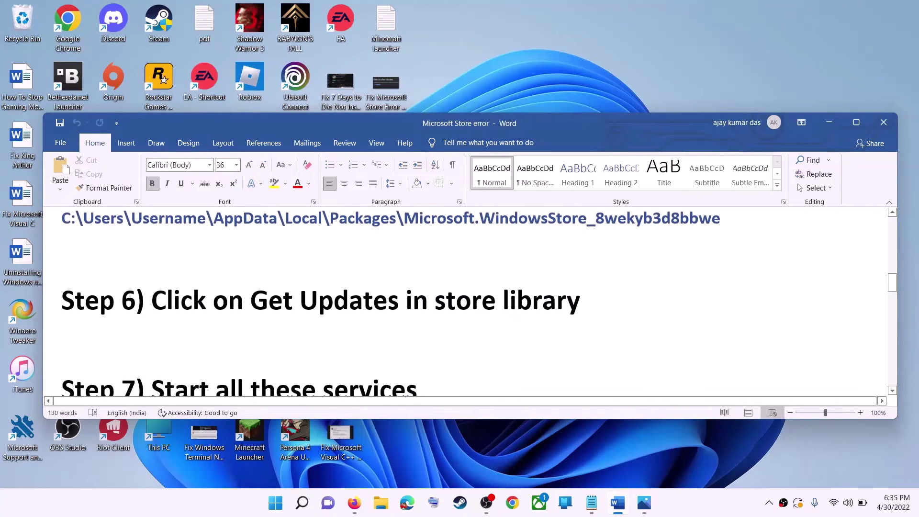
{"action": "scroll", "coordinate": [249, 302], "scroll_direction": "up", "scroll_amount": 1}
{"action": "left_click_drag", "start_coordinate": [269, 329], "coordinate": [606, 327]}
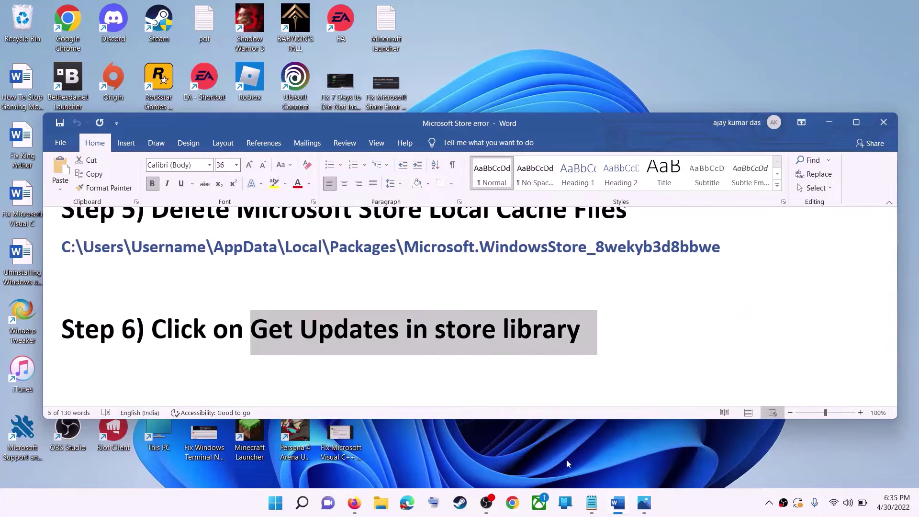
Search for "store", open Microsoft Store, check its Library for app updates, and minimize the window.
{"action": "left_click", "coordinate": [277, 504]}
{"action": "left_click", "coordinate": [277, 505]}
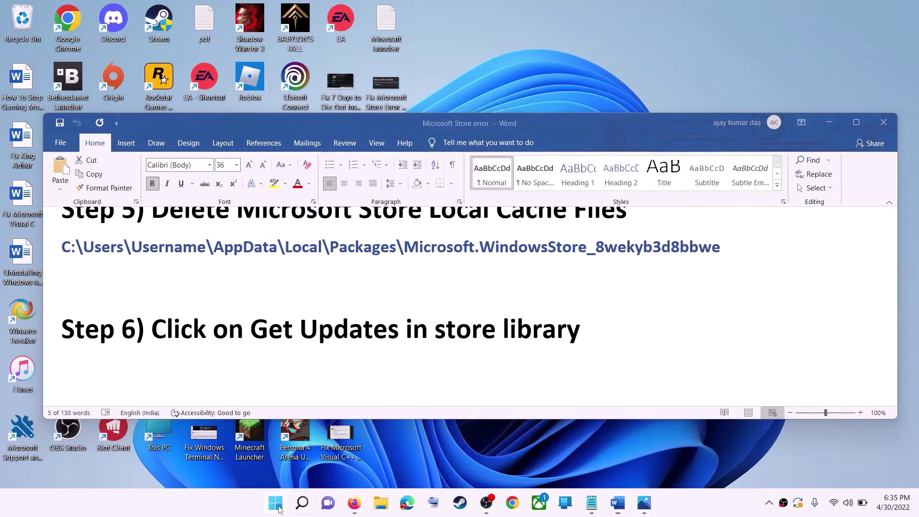
{"action": "left_click", "coordinate": [276, 504]}
{"action": "type", "text": "store"}
{"action": "key", "text": "Return"}
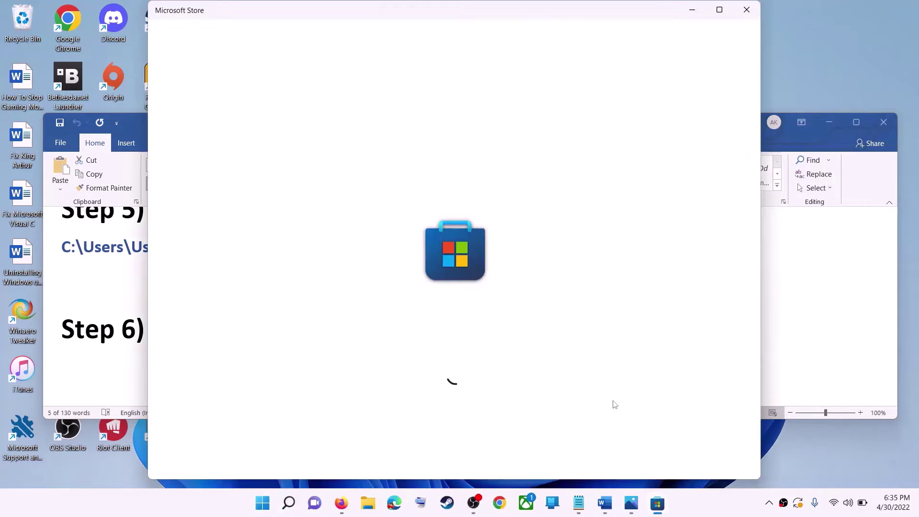
{"action": "left_click", "coordinate": [719, 11]}
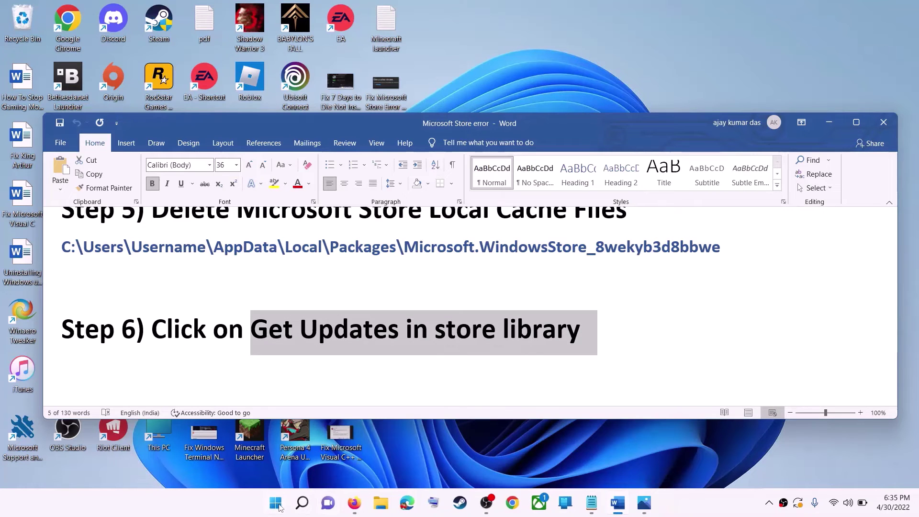
{"action": "left_click", "coordinate": [276, 503]}
{"action": "type", "text": "store"}
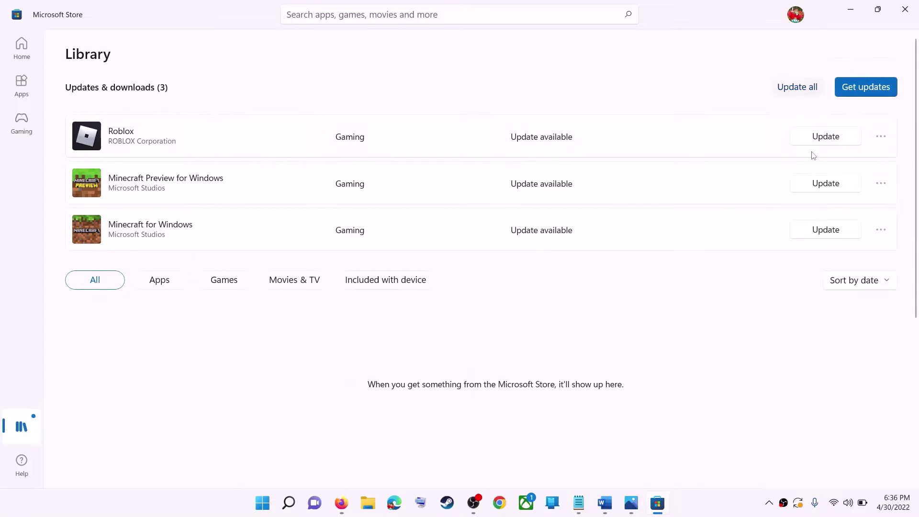
{"action": "left_click", "coordinate": [850, 10]}
Move on to Step 7 in the Word notes, highlight "Start all these services" and read the listed services.
{"action": "left_click", "coordinate": [221, 330]}
{"action": "left_click_drag", "start_coordinate": [152, 331], "coordinate": [555, 334]}
{"action": "scroll", "coordinate": [283, 330], "scroll_direction": "down", "scroll_amount": 5}
{"action": "left_click_drag", "start_coordinate": [162, 277], "coordinate": [417, 268]}
{"action": "scroll", "coordinate": [335, 311], "scroll_direction": "down", "scroll_amount": 1}
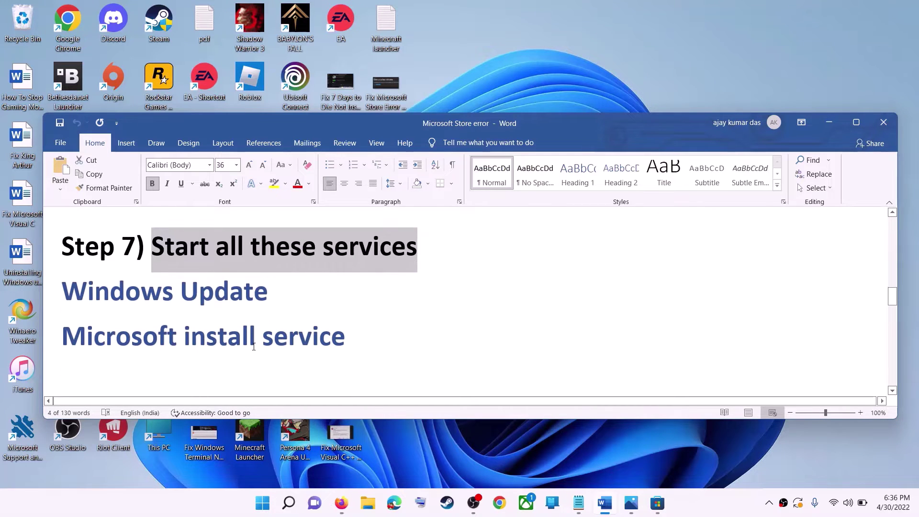
Search for "services" and open the Services app.
{"action": "left_click", "coordinate": [266, 510]}
{"action": "type", "text": "servi"}
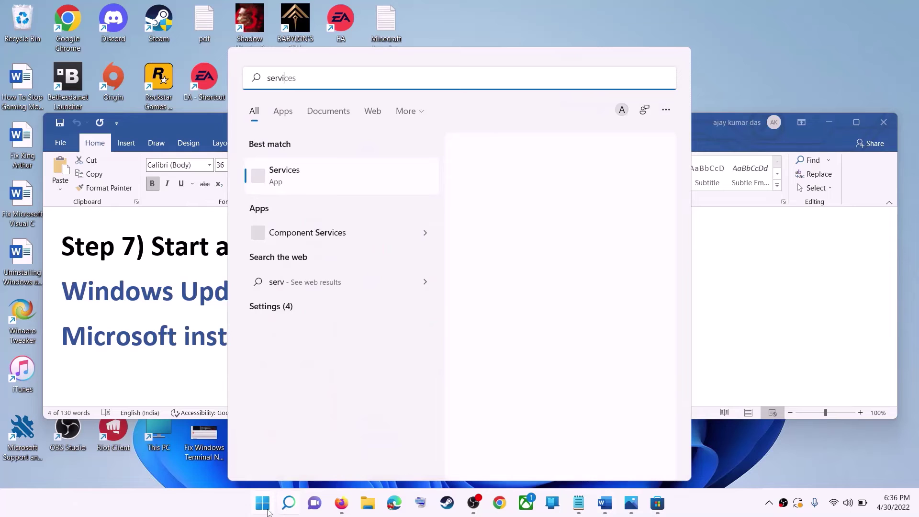
{"action": "type", "text": "ces"}
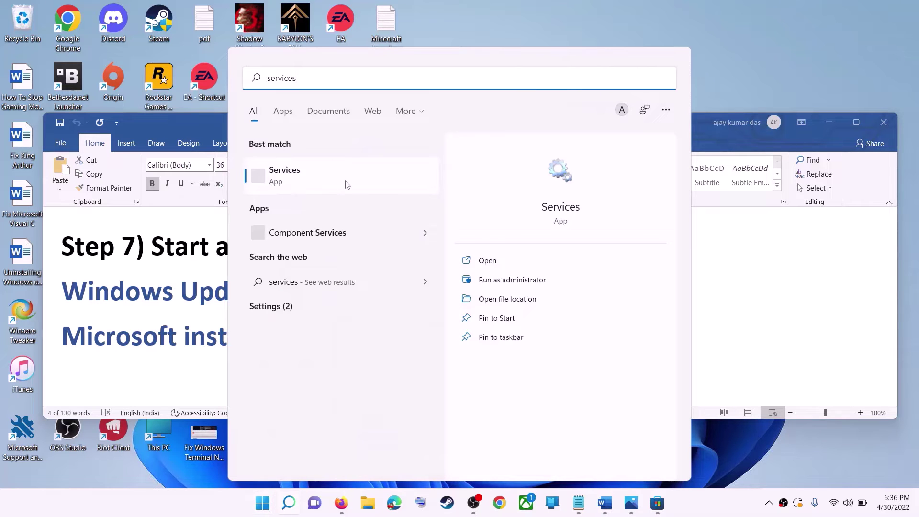
{"action": "left_click", "coordinate": [316, 179]}
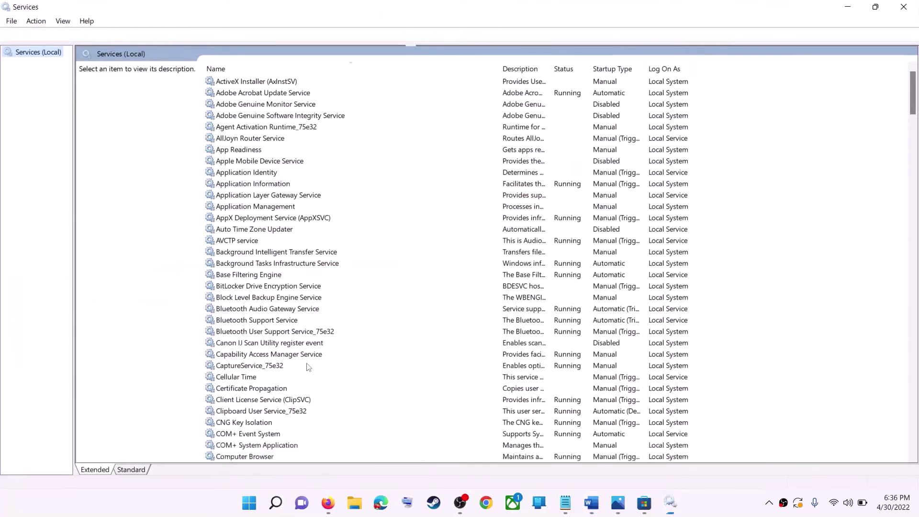
Set the Windows Update service's startup type to Automatic and restart the service.
{"action": "left_click", "coordinate": [301, 362]}
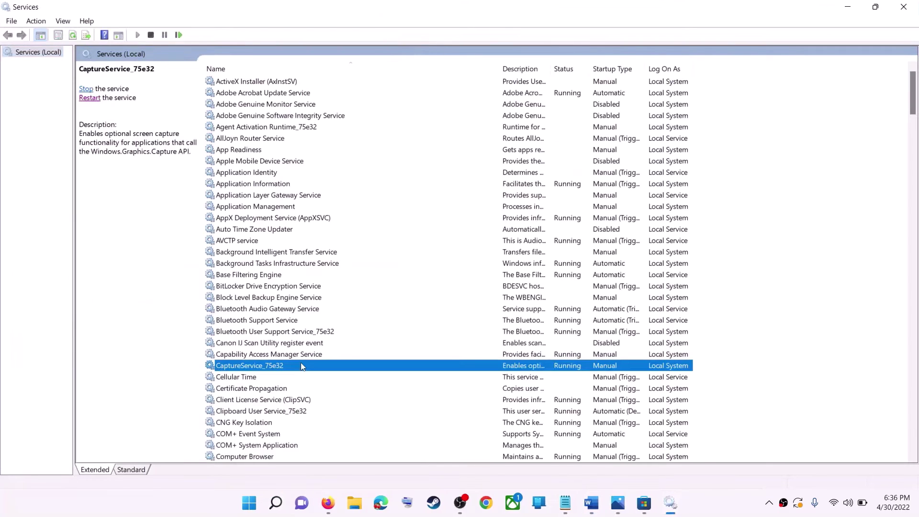
{"action": "key", "text": "w"}
{"action": "scroll", "coordinate": [301, 365], "scroll_direction": "down", "scroll_amount": 6}
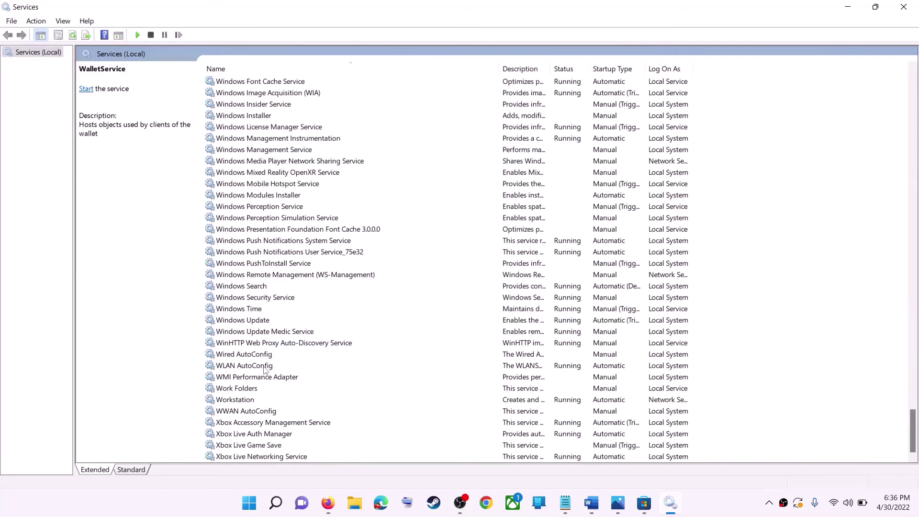
{"action": "left_click", "coordinate": [294, 320]}
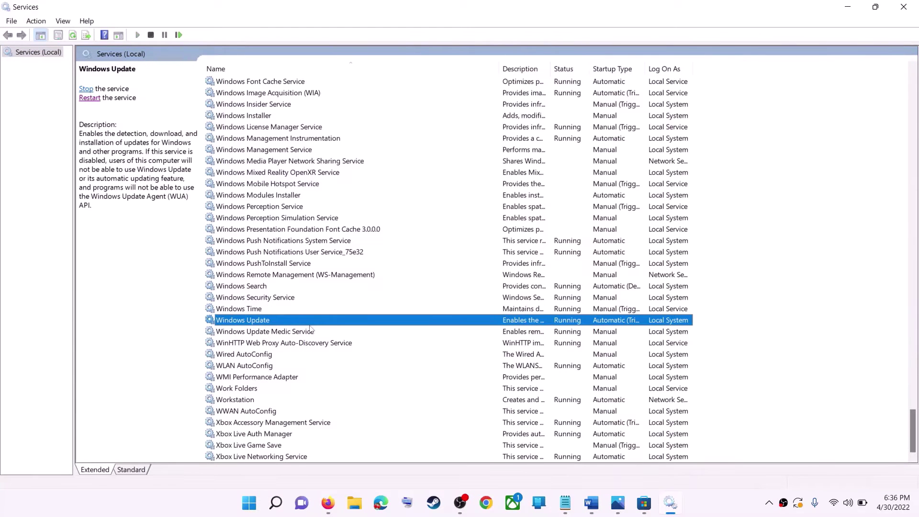
{"action": "double_click", "coordinate": [310, 324]}
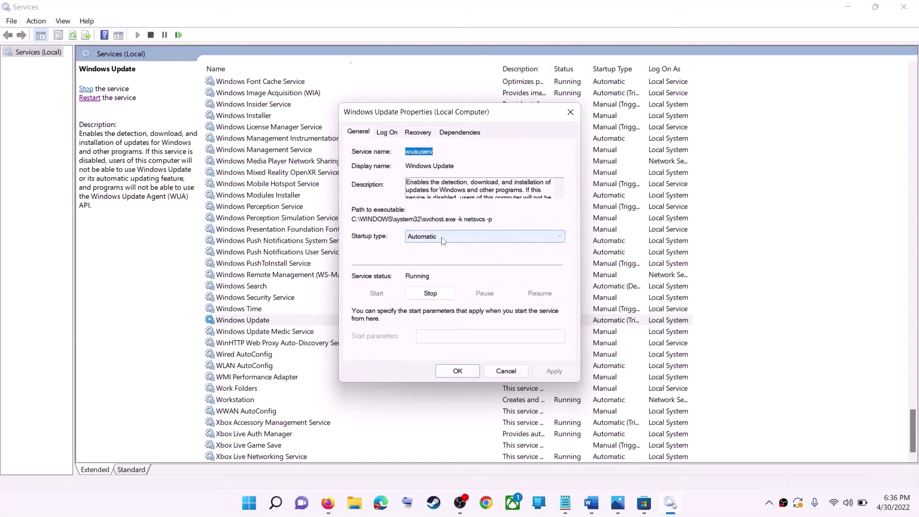
{"action": "left_click", "coordinate": [483, 237]}
{"action": "left_click", "coordinate": [441, 271]}
{"action": "left_click", "coordinate": [559, 372]}
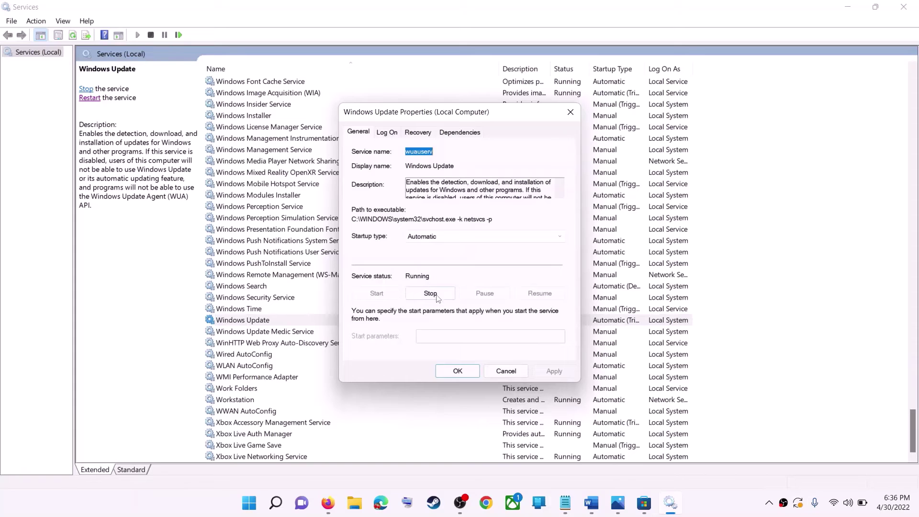
{"action": "left_click", "coordinate": [455, 371]}
{"action": "left_click", "coordinate": [235, 321]}
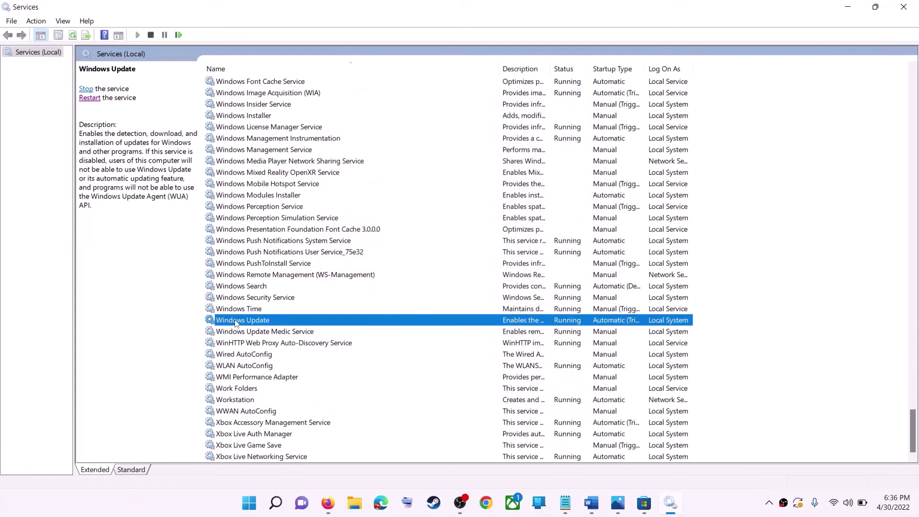
{"action": "left_click", "coordinate": [90, 98]}
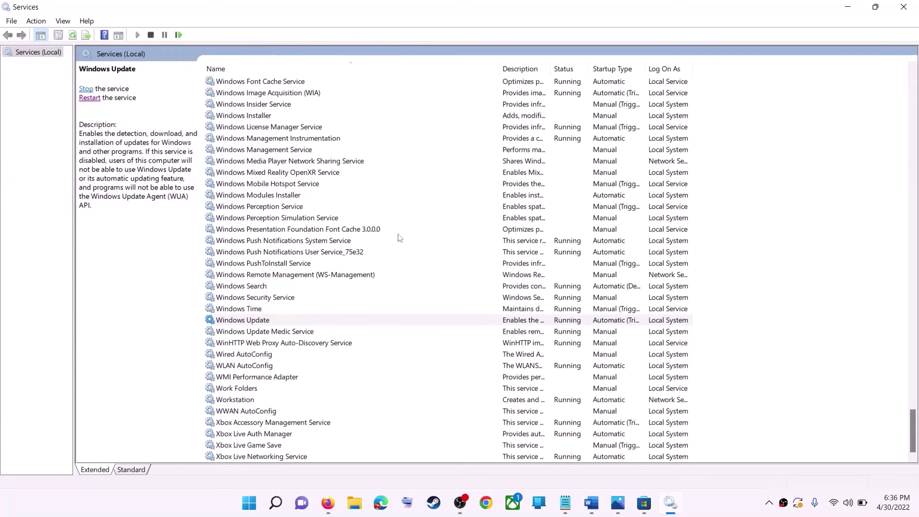
Set the Microsoft Store Install Service's startup type to Automatic and restart the service.
{"action": "left_click", "coordinate": [294, 242]}
{"action": "key", "text": "m"}
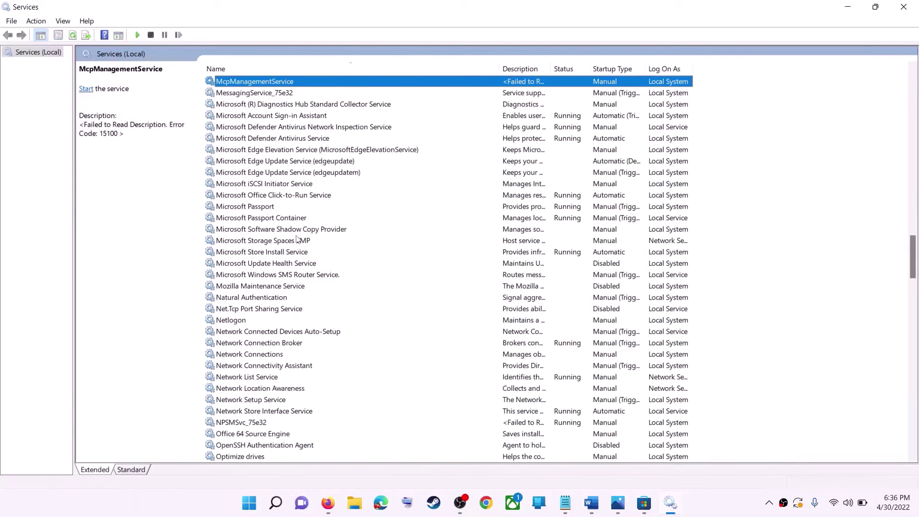
{"action": "left_click", "coordinate": [276, 254]}
{"action": "double_click", "coordinate": [425, 258]}
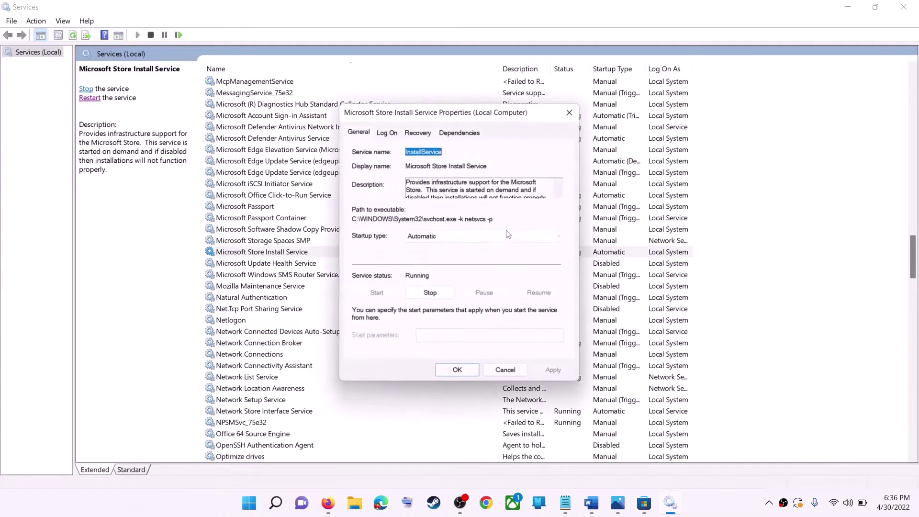
{"action": "left_click", "coordinate": [486, 236]}
{"action": "left_click", "coordinate": [511, 312]}
{"action": "key", "text": "Tab"}
{"action": "key", "text": "Tab"}
{"action": "key", "text": "Tab"}
{"action": "key", "text": "Tab"}
{"action": "key", "text": "Tab"}
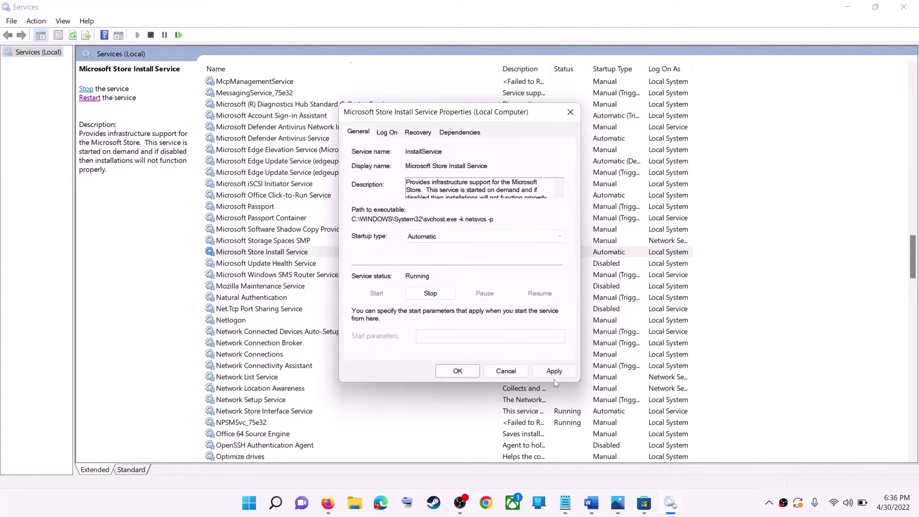
{"action": "left_click", "coordinate": [450, 369]}
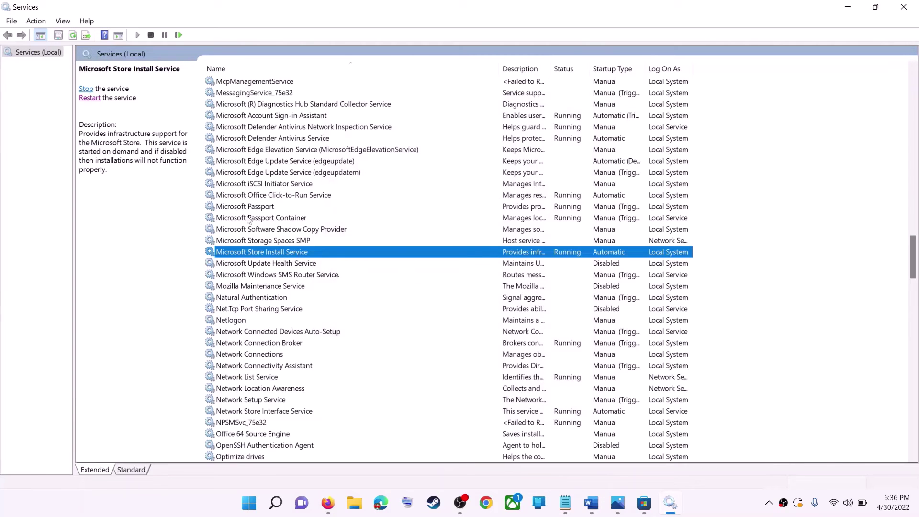
{"action": "left_click", "coordinate": [85, 101]}
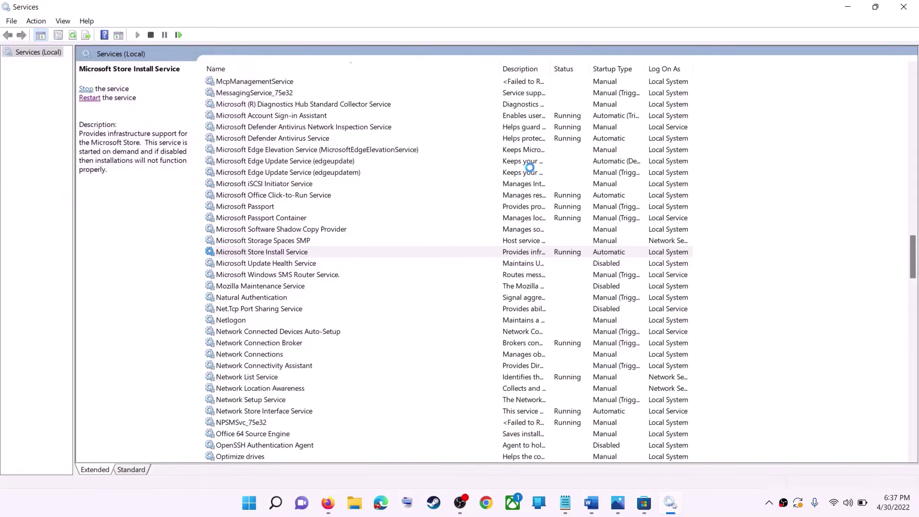
{"action": "left_click", "coordinate": [907, 7]}
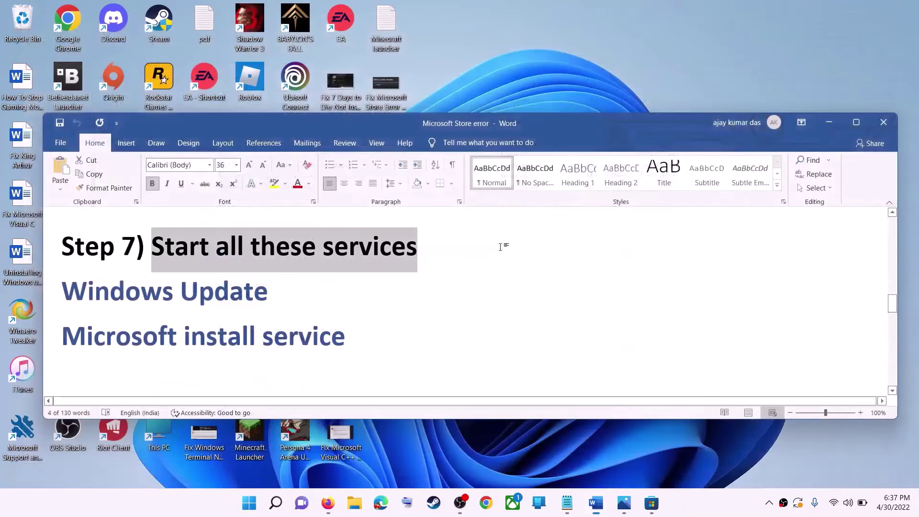
Follow Step 8 of the Word notes by opening Windows Update in Settings to check for Windows updates.
{"action": "scroll", "coordinate": [260, 317], "scroll_direction": "down", "scroll_amount": 2}
{"action": "scroll", "coordinate": [260, 317], "scroll_direction": "down", "scroll_amount": 2}
{"action": "scroll", "coordinate": [260, 317], "scroll_direction": "up", "scroll_amount": 1}
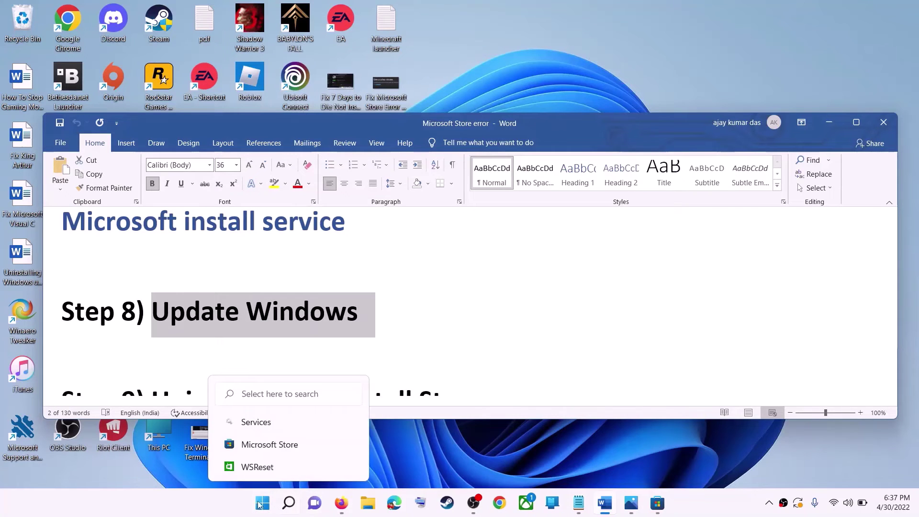
{"action": "left_click", "coordinate": [262, 502]}
{"action": "left_click", "coordinate": [430, 208]}
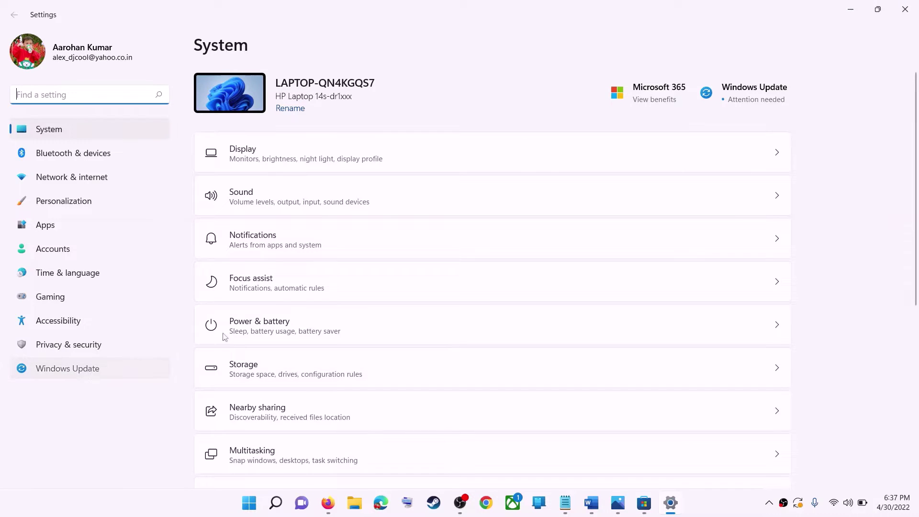
{"action": "left_click", "coordinate": [138, 365]}
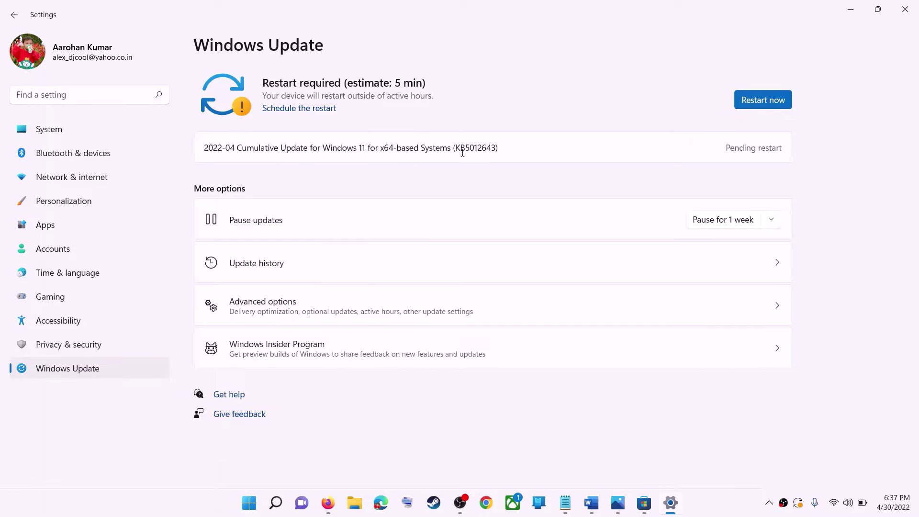
{"action": "left_click", "coordinate": [851, 11]}
Copy the command Get-AppxPackage -allusers *WindowsStore* | Remove-AppxPackage from Step 9 of the Word notes.
{"action": "scroll", "coordinate": [259, 333], "scroll_direction": "down", "scroll_amount": 4}
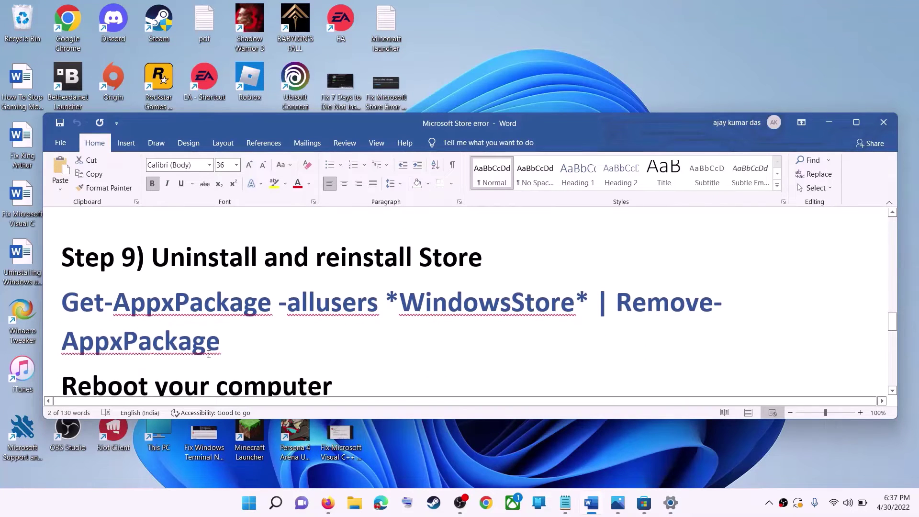
{"action": "triple_click", "coordinate": [242, 343]}
{"action": "right_click", "coordinate": [138, 322]}
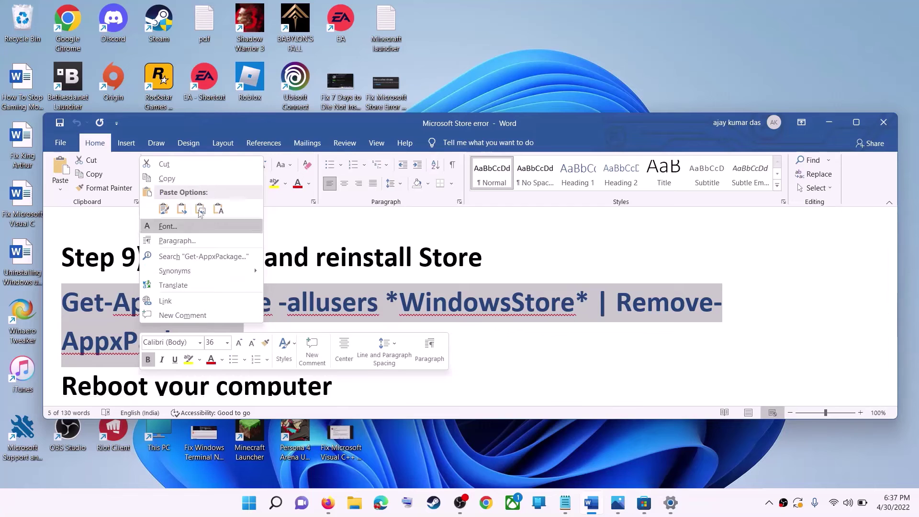
{"action": "left_click", "coordinate": [185, 178]}
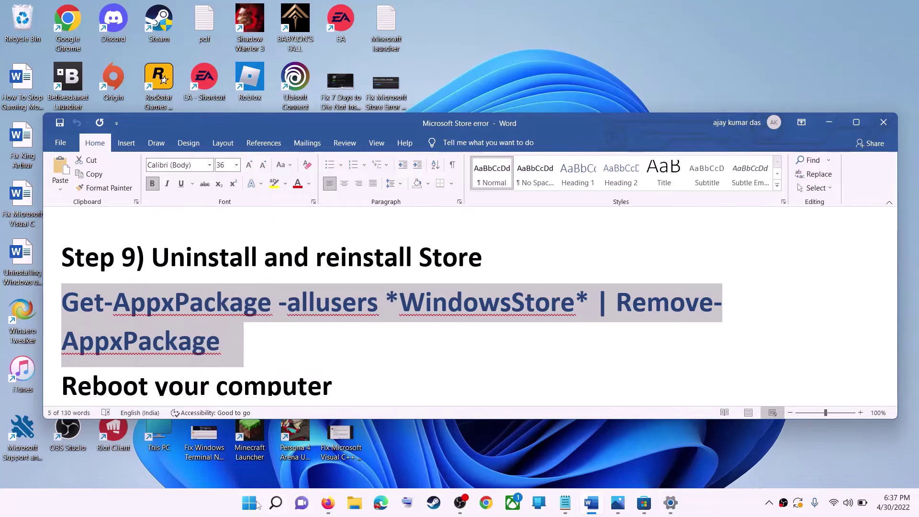
Run Get-AppxPackage -allusers *WindowsStore* | Remove-AppxPackage in Windows PowerShell as administrator.
{"action": "left_click", "coordinate": [253, 508]}
{"action": "type", "text": "powe"}
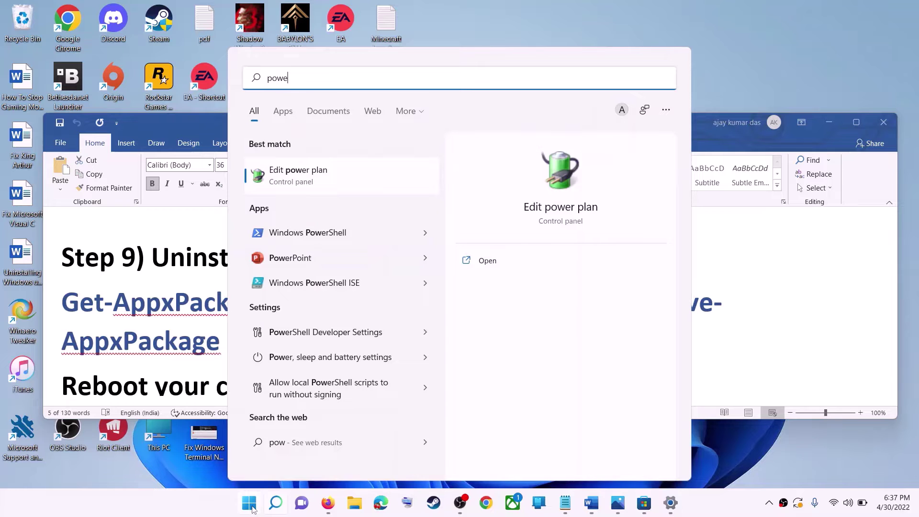
{"action": "type", "text": "rshell"}
{"action": "right_click", "coordinate": [297, 181]}
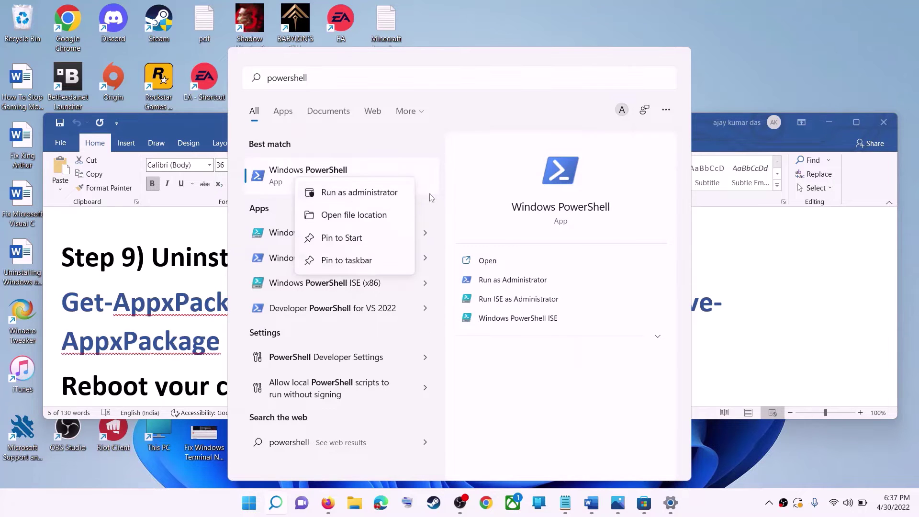
{"action": "left_click", "coordinate": [373, 194]}
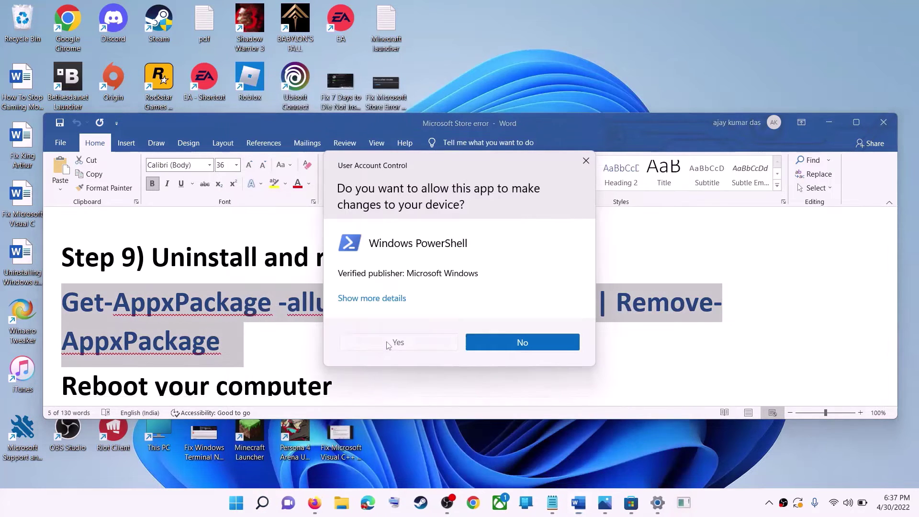
{"action": "left_click", "coordinate": [397, 342]}
{"action": "key", "text": "ctrl+v"}
{"action": "key", "text": "Return"}
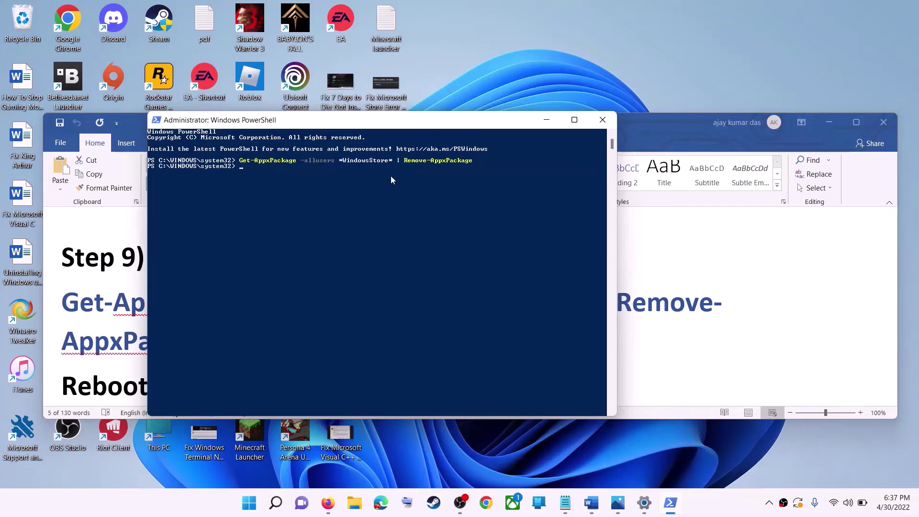
Review the reboot instruction in Step 9 of the Word notes and the available restart options, without restarting.
{"action": "left_click", "coordinate": [138, 322]}
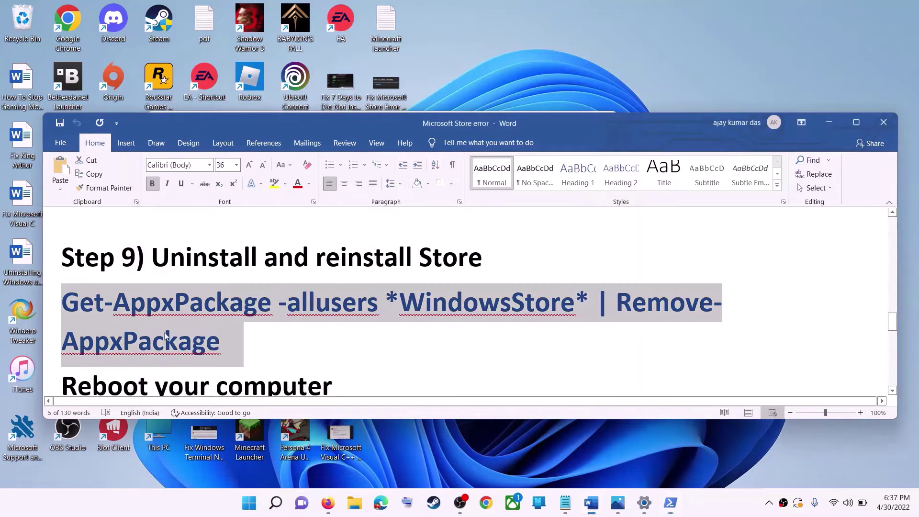
{"action": "scroll", "coordinate": [138, 322], "scroll_direction": "down", "scroll_amount": 2}
{"action": "left_click_drag", "start_coordinate": [63, 329], "coordinate": [423, 318]}
{"action": "key", "text": "super"}
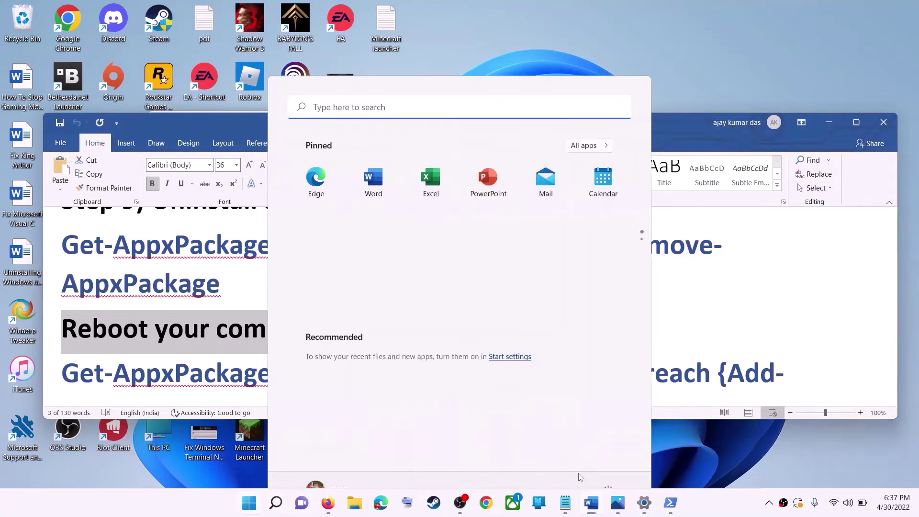
{"action": "left_click", "coordinate": [608, 461]}
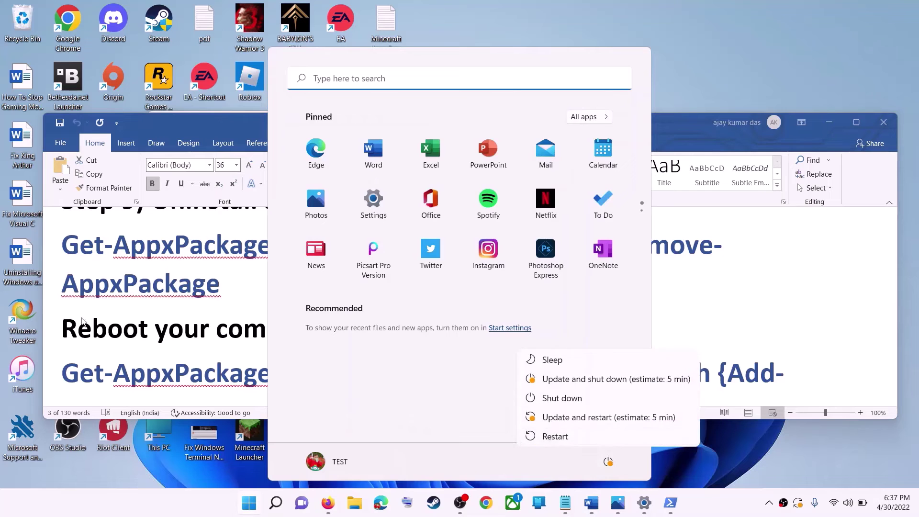
{"action": "key", "text": "Escape"}
{"action": "key", "text": "Escape"}
{"action": "scroll", "coordinate": [150, 352], "scroll_direction": "down", "scroll_amount": 1}
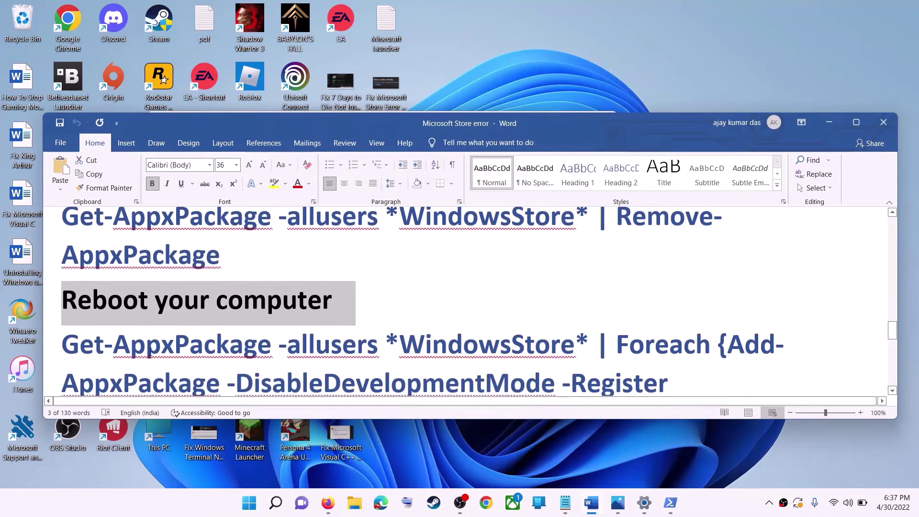
Open a new Windows PowerShell window as administrator and allow it to make changes.
{"action": "left_click", "coordinate": [248, 511]}
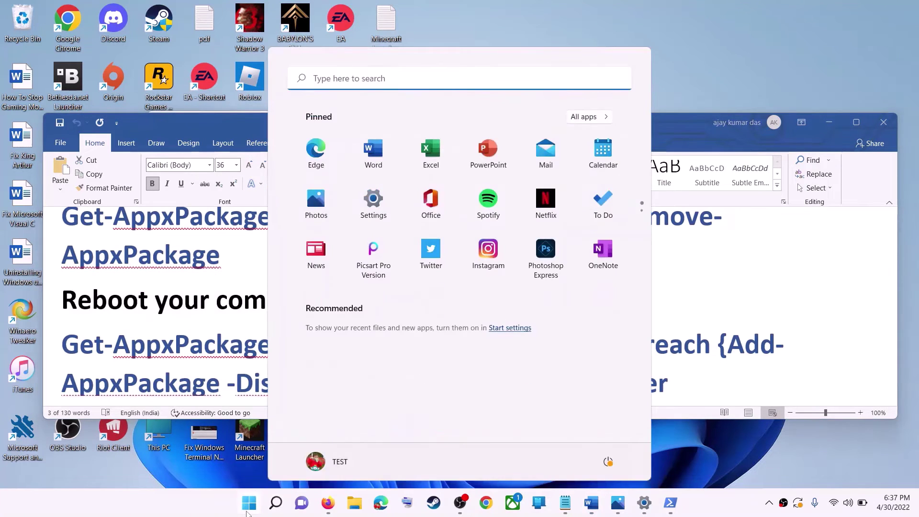
{"action": "type", "text": "powershell"}
{"action": "right_click", "coordinate": [376, 188]}
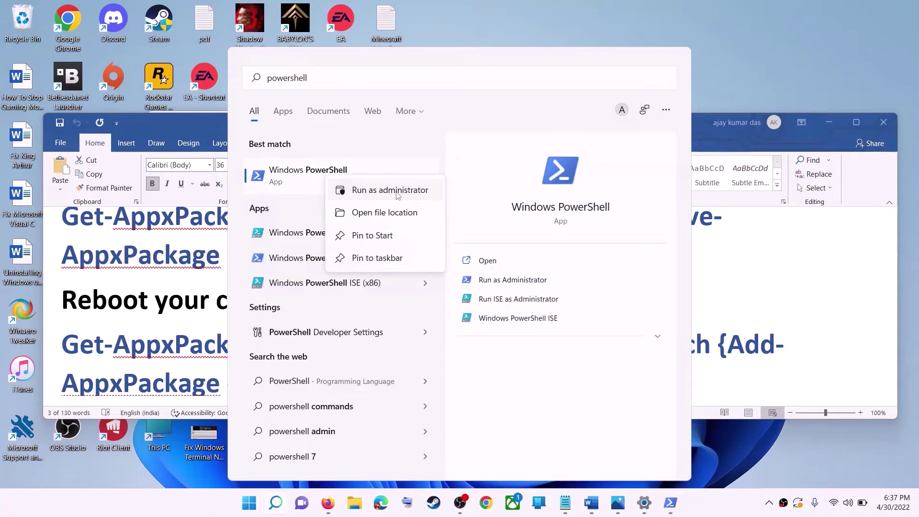
{"action": "left_click", "coordinate": [390, 190]}
{"action": "left_click", "coordinate": [420, 343]}
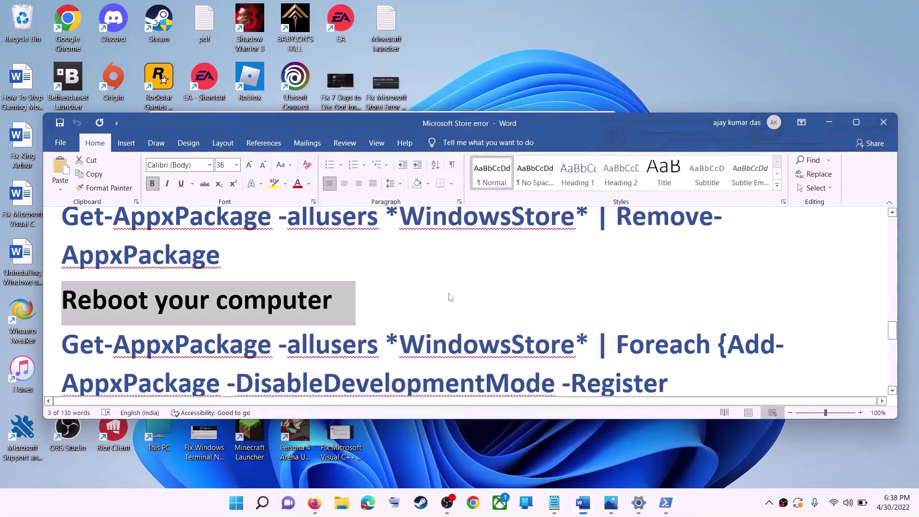
Copy the Get-AppxPackage -allusers *WindowsStore* | Foreach {Add-AppxPackage ...} re-registration command from Step 9 of the Word notes.
{"action": "left_click", "coordinate": [595, 283]}
{"action": "scroll", "coordinate": [606, 335], "scroll_direction": "down", "scroll_amount": 3}
{"action": "left_click_drag", "start_coordinate": [608, 362], "coordinate": [62, 286]}
{"action": "right_click", "coordinate": [133, 309]}
{"action": "left_click", "coordinate": [138, 329]}
Run the copied Foreach {Add-AppxPackage -DisableDevelopmentMode -Register ...} command in PowerShell to reinstall the Store.
{"action": "left_click", "coordinate": [277, 95]}
{"action": "left_click", "coordinate": [278, 193]}
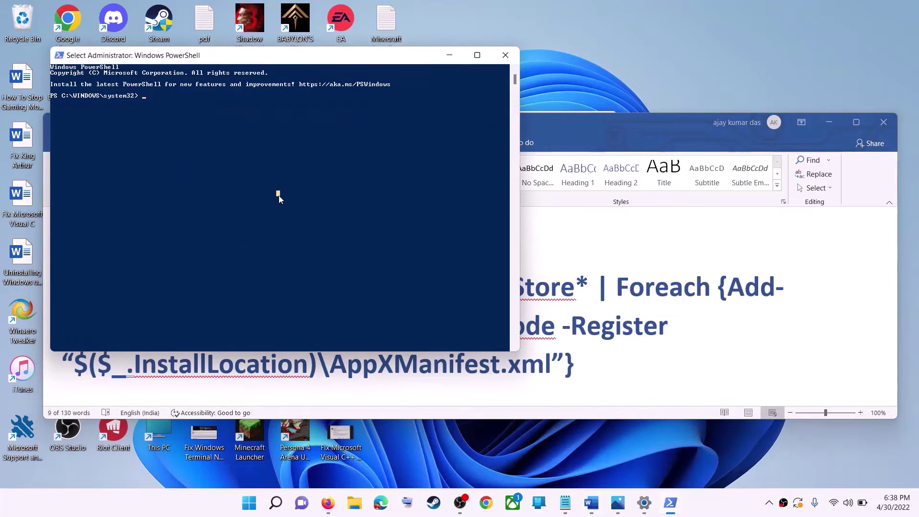
{"action": "right_click", "coordinate": [279, 196]}
{"action": "key", "text": "Return"}
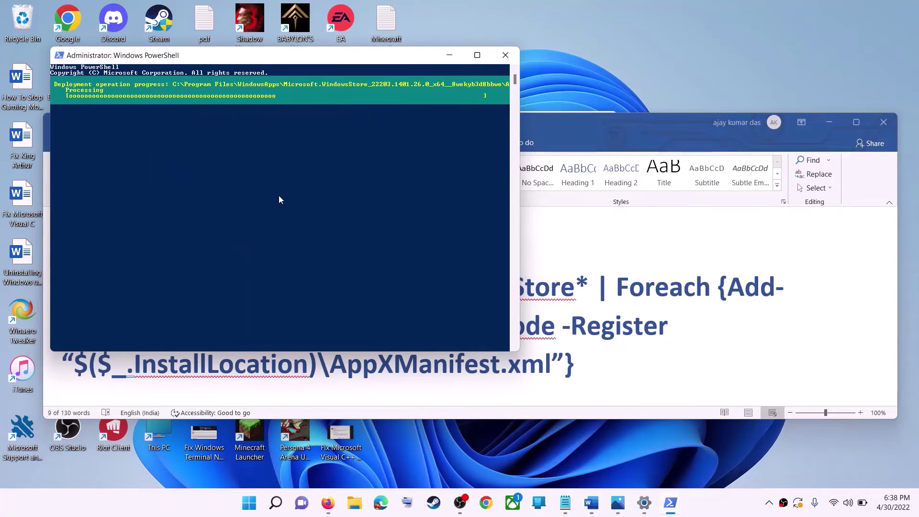
Find and launch Microsoft Store to check the reinstalled app.
{"action": "left_click", "coordinate": [250, 505]}
{"action": "type", "text": "store"}
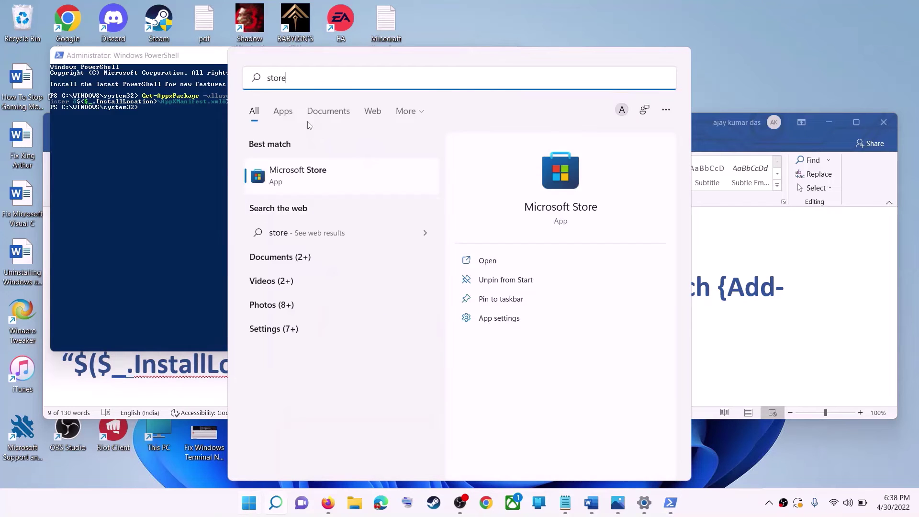
{"action": "key", "text": "Return"}
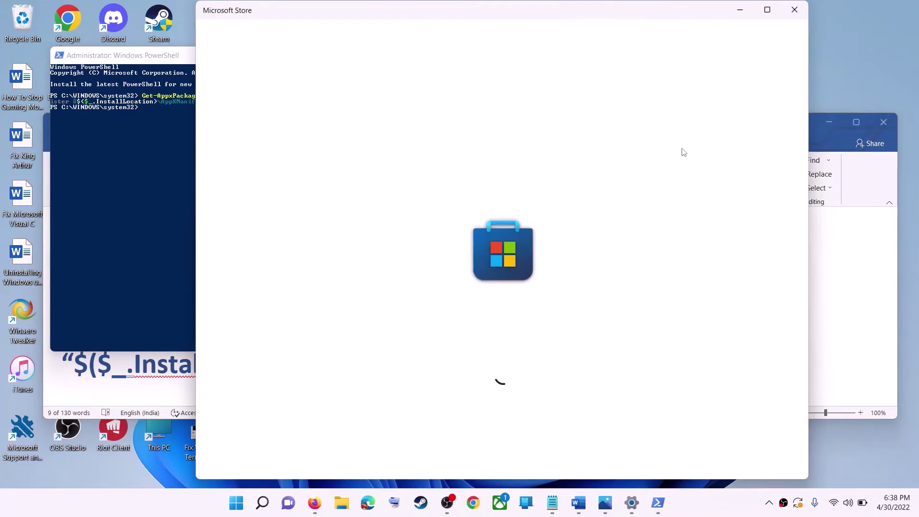
Read Step 10 of the Word notes about installing to the C drive or a different drive.
{"action": "key", "text": "alt+Tab"}
{"action": "scroll", "coordinate": [321, 328], "scroll_direction": "down", "scroll_amount": 1}
{"action": "scroll", "coordinate": [320, 327], "scroll_direction": "down", "scroll_amount": 3}
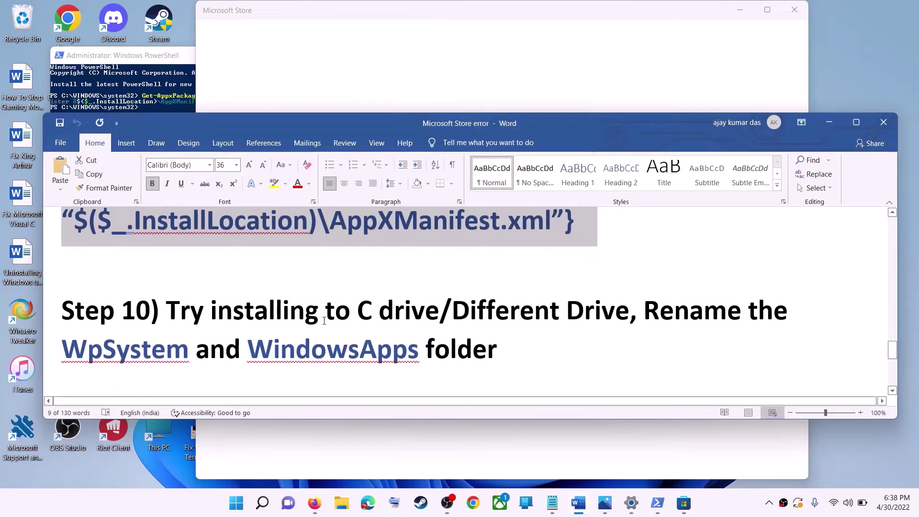
{"action": "left_click_drag", "start_coordinate": [204, 279], "coordinate": [630, 282]}
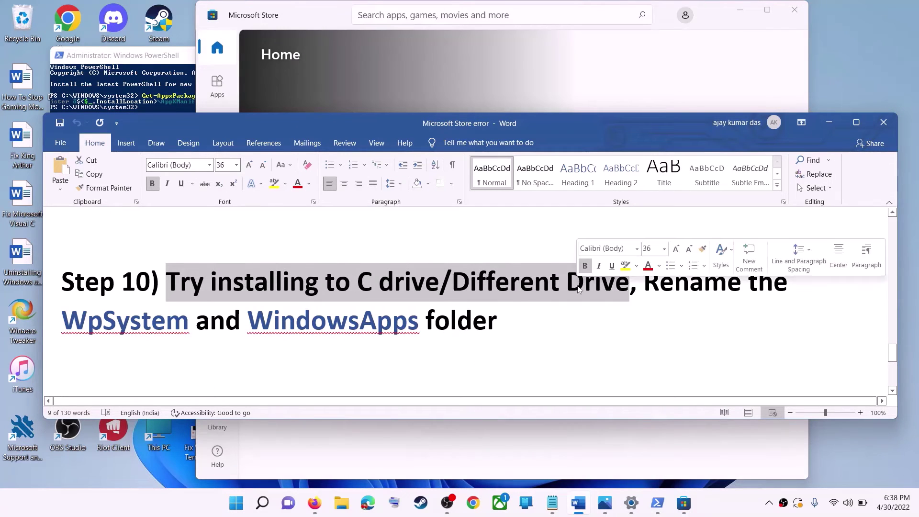
Open the Storage page for where new content is saved in Settings and view the drive choices for new apps.
{"action": "left_click", "coordinate": [236, 502]}
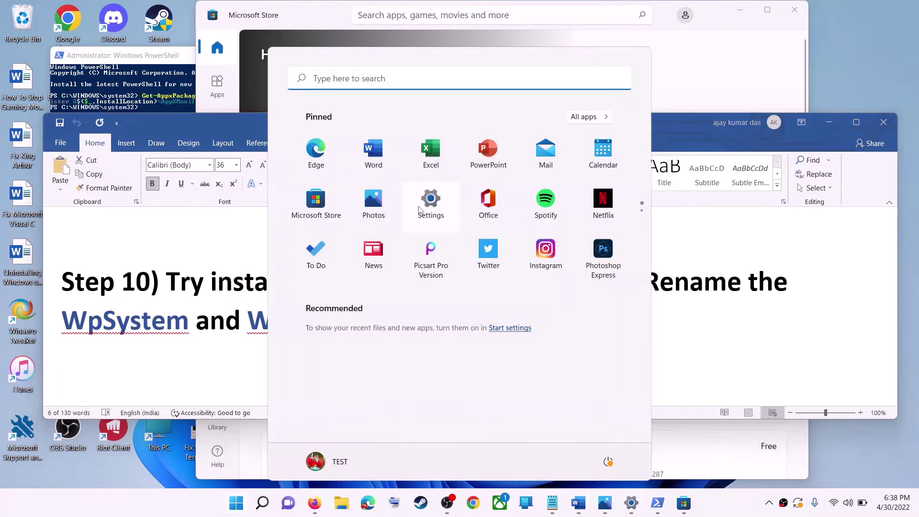
{"action": "left_click", "coordinate": [420, 207]}
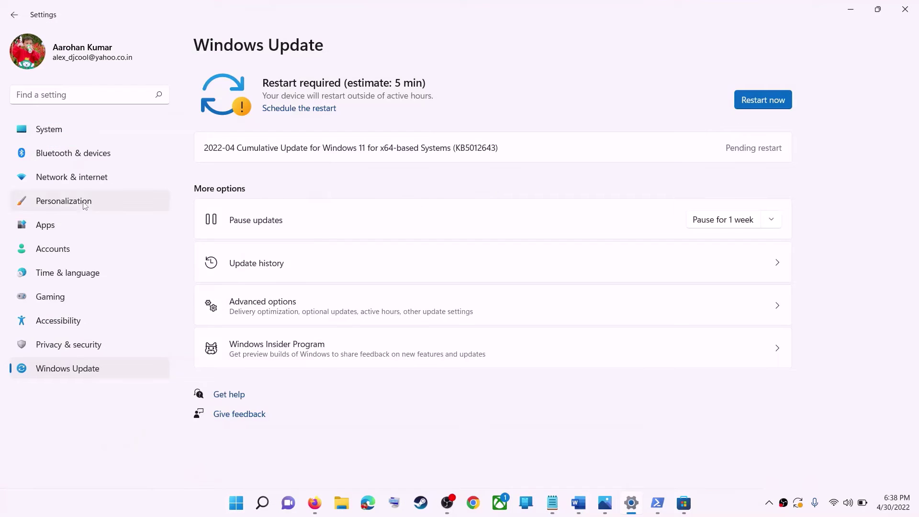
{"action": "left_click", "coordinate": [59, 135]}
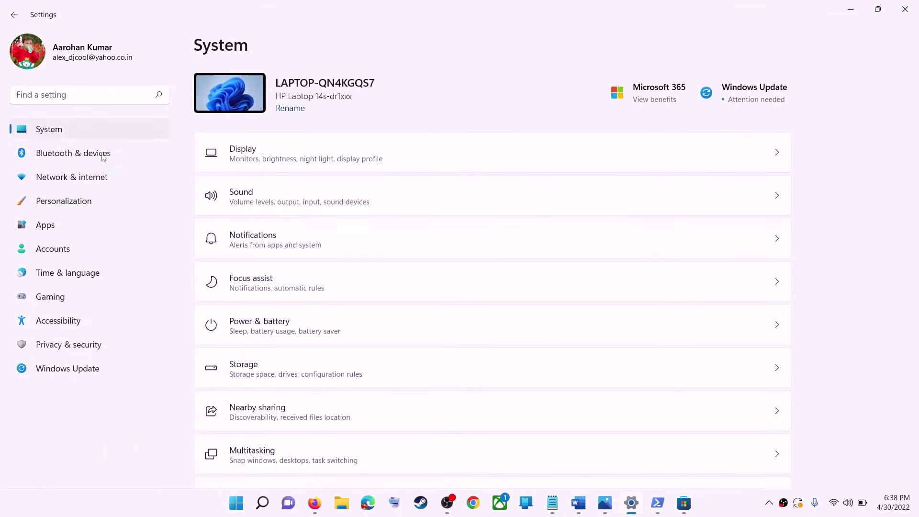
{"action": "scroll", "coordinate": [278, 311], "scroll_direction": "down", "scroll_amount": 3}
{"action": "left_click", "coordinate": [263, 247]}
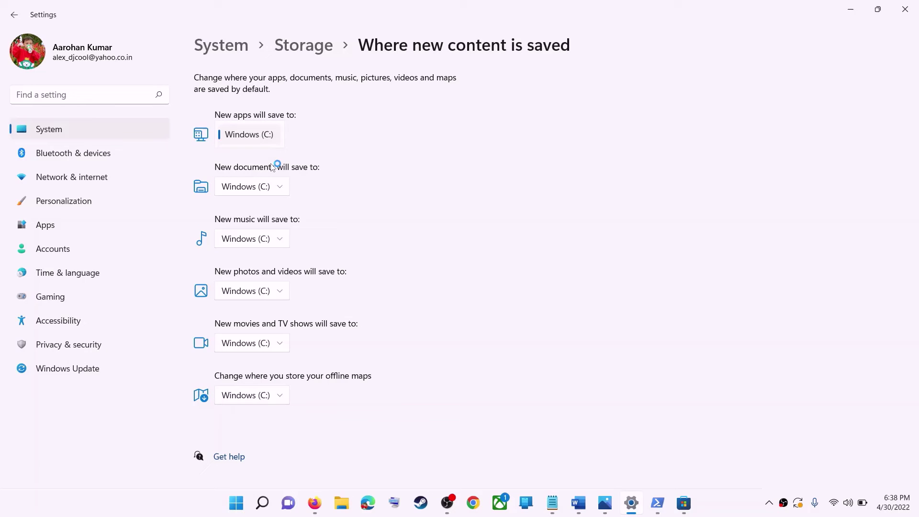
{"action": "key", "text": "Escape"}
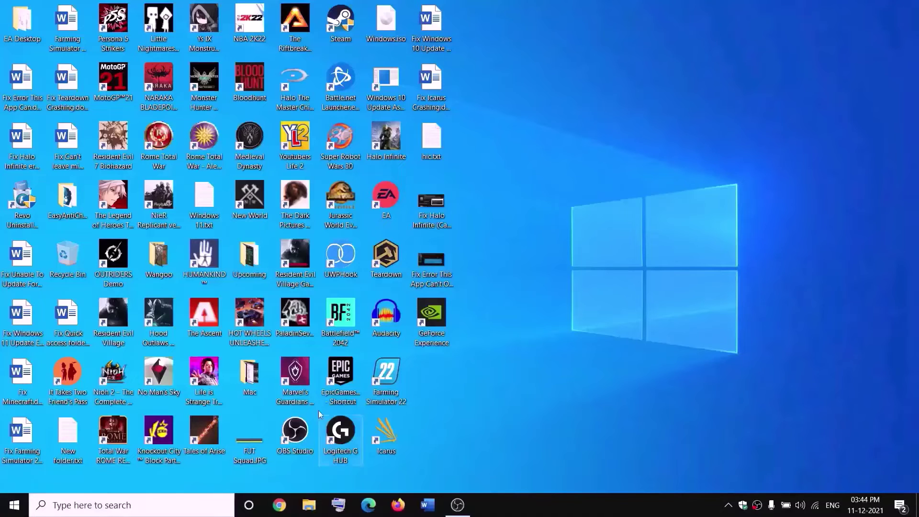
Open the New Volume (D:) drive in File Explorer.
{"action": "key", "text": "super+e"}
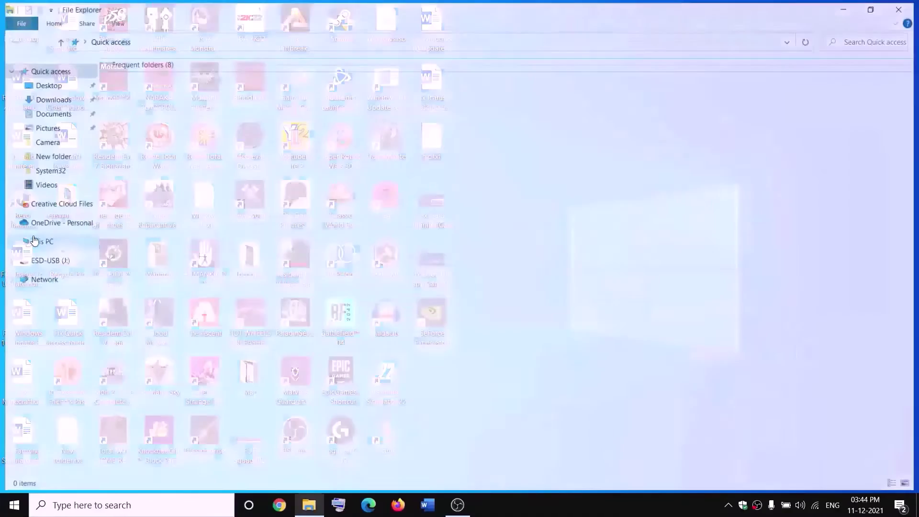
{"action": "left_click", "coordinate": [47, 247]}
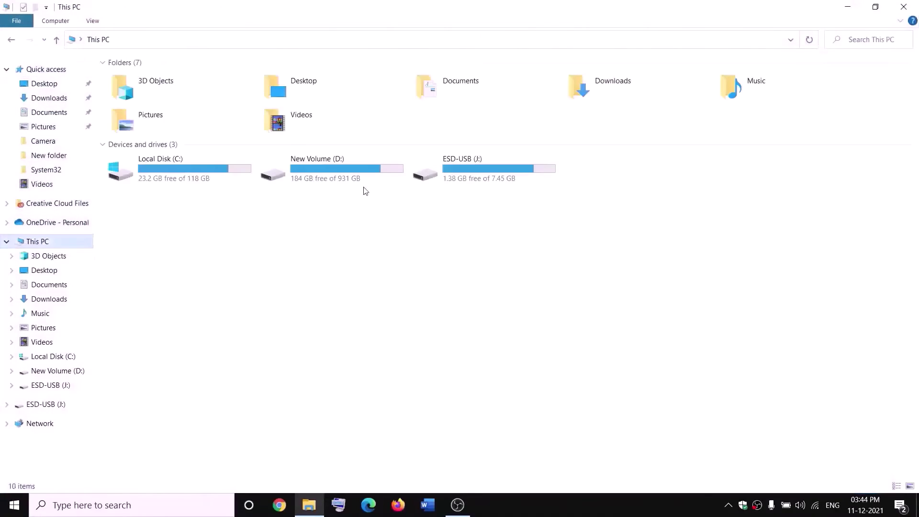
{"action": "double_click", "coordinate": [340, 175]}
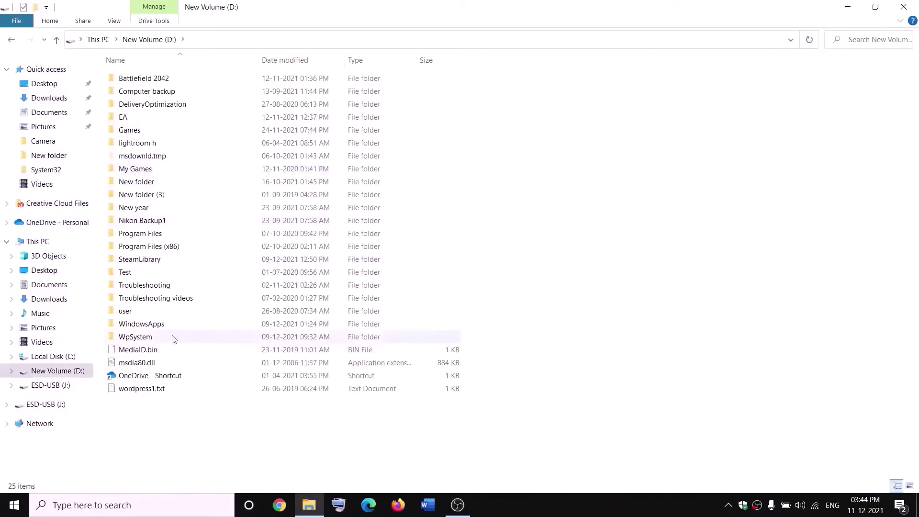
{"action": "left_click", "coordinate": [137, 336]}
{"action": "right_click", "coordinate": [149, 338]}
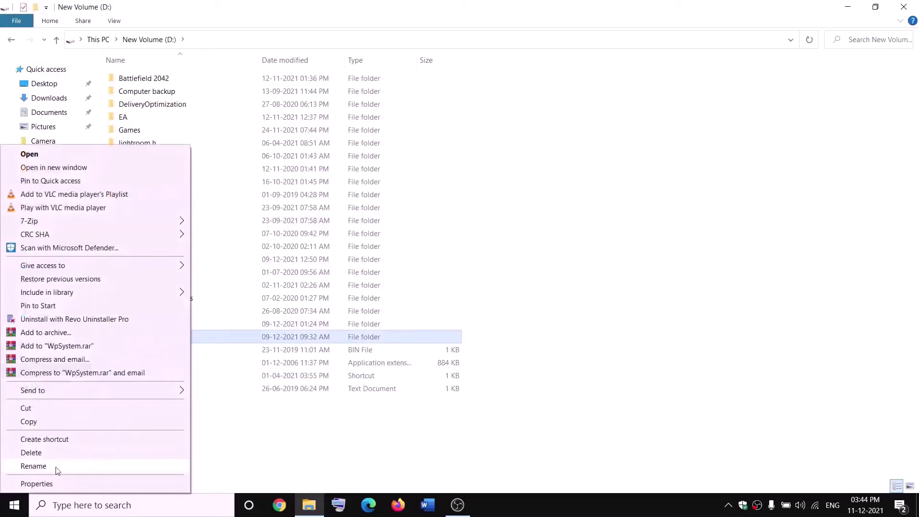
{"action": "left_click", "coordinate": [314, 435]}
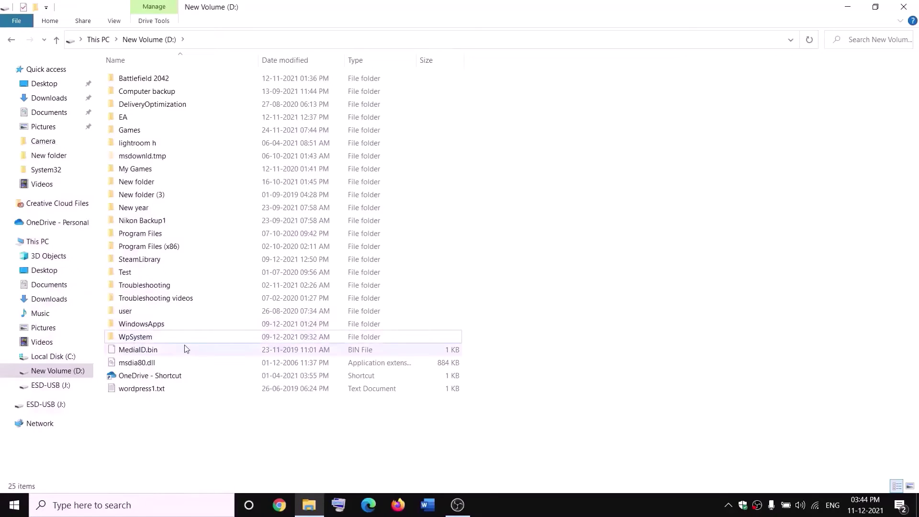
Open the advanced security settings of the WpSystem folder on the D: drive.
{"action": "mouse_move", "coordinate": [158, 339]}
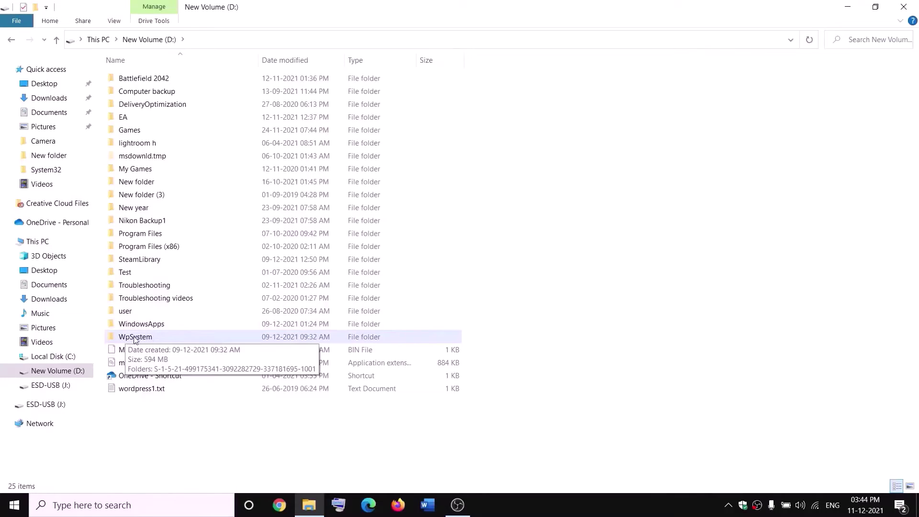
{"action": "right_click", "coordinate": [135, 338]}
{"action": "left_click", "coordinate": [28, 482]}
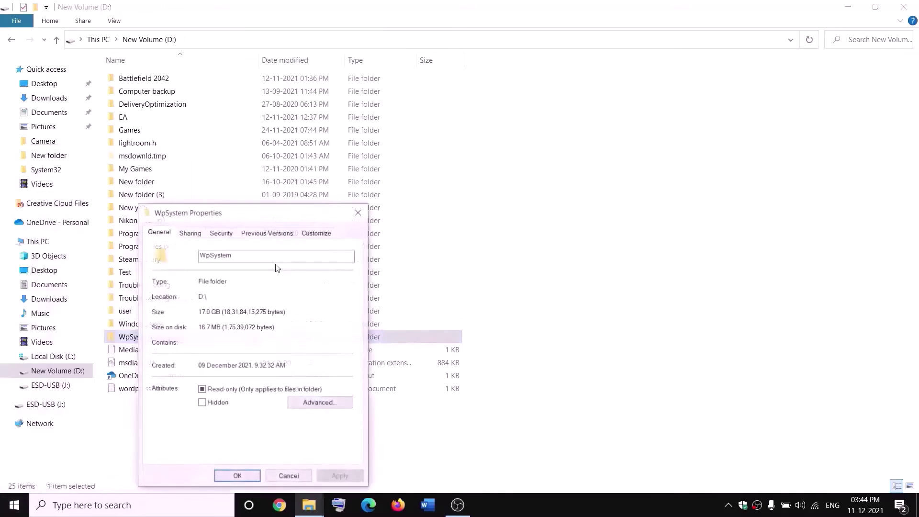
{"action": "left_click_drag", "start_coordinate": [273, 214], "coordinate": [394, 135]}
{"action": "left_click", "coordinate": [341, 154]}
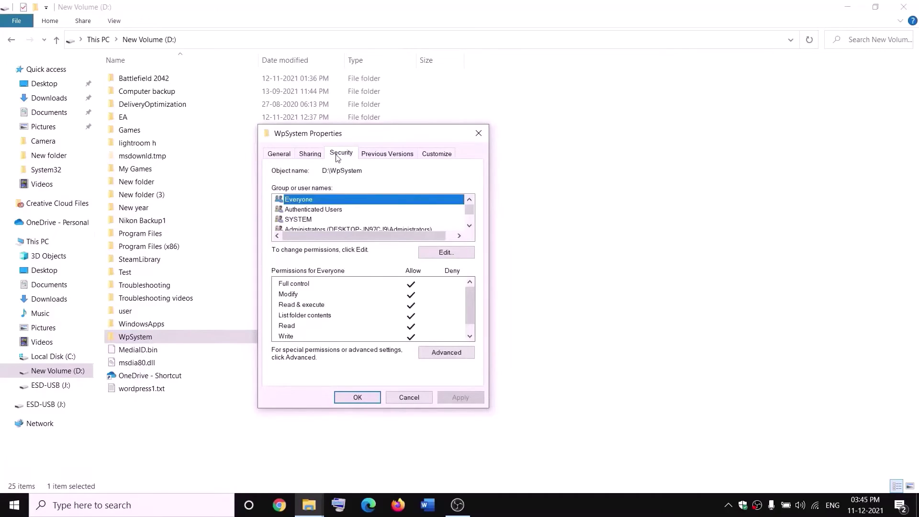
{"action": "left_click", "coordinate": [455, 354]}
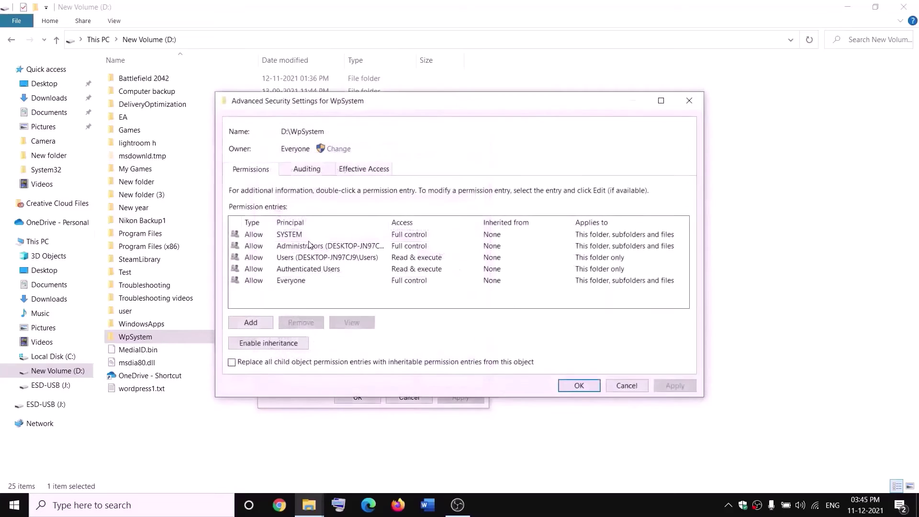
Change the owner of the WpSystem folder on the D: drive to Everyone, apply it and close the folder's security windows.
{"action": "left_click", "coordinate": [338, 148]}
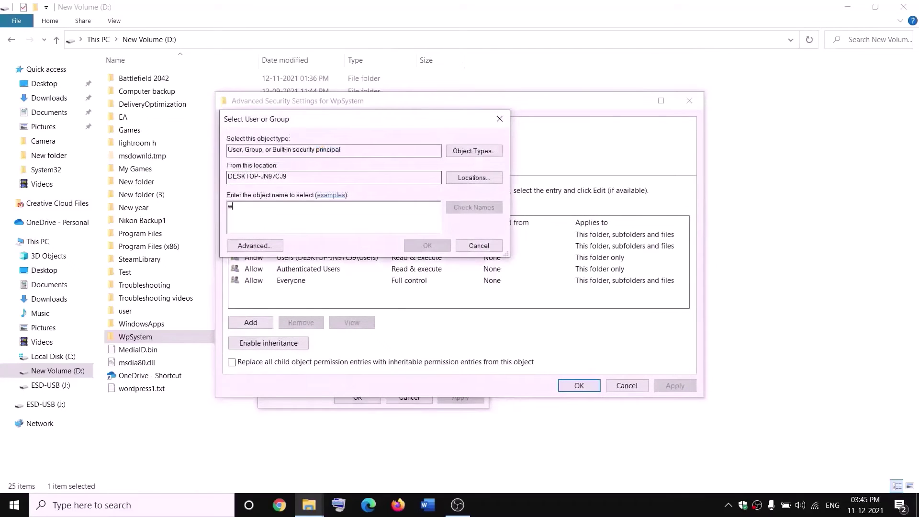
{"action": "type", "text": "w"}
{"action": "key", "text": "BackSpace"}
{"action": "type", "text": "everyon"}
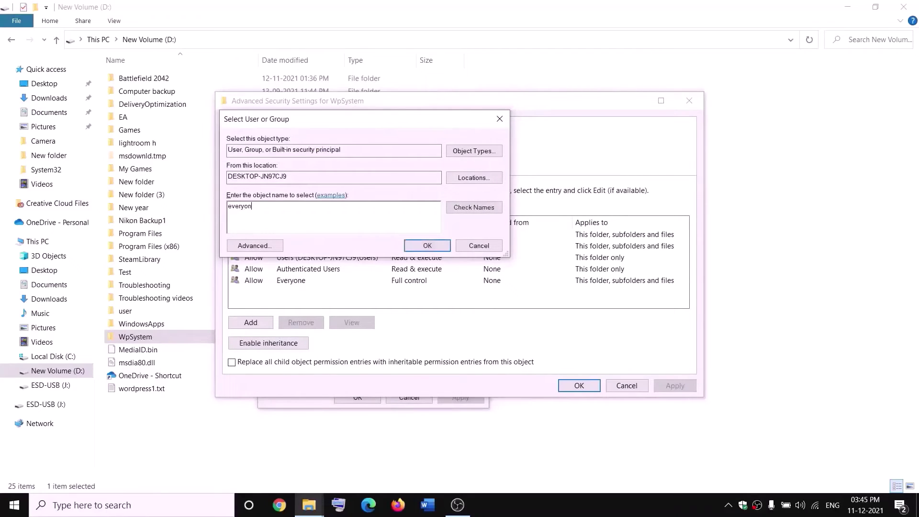
{"action": "type", "text": "e"}
{"action": "left_click_drag", "start_coordinate": [274, 204], "coordinate": [229, 207]}
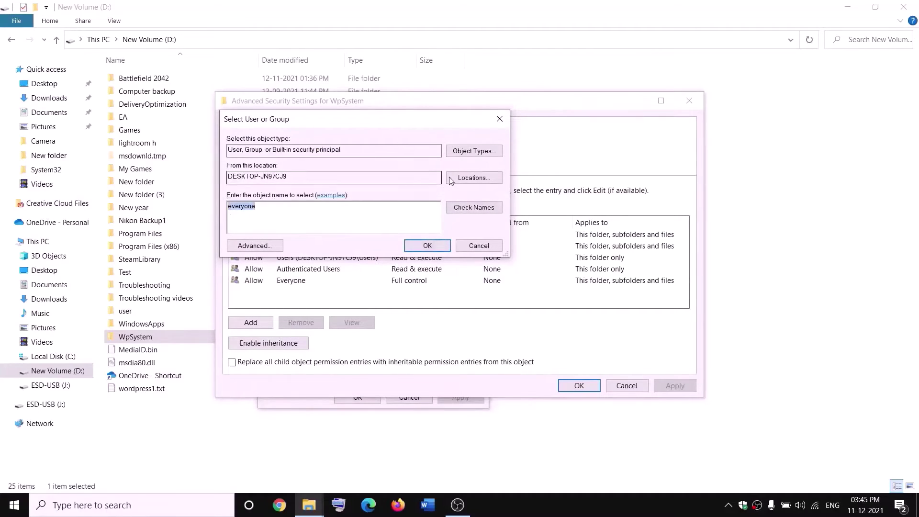
{"action": "left_click", "coordinate": [482, 211]}
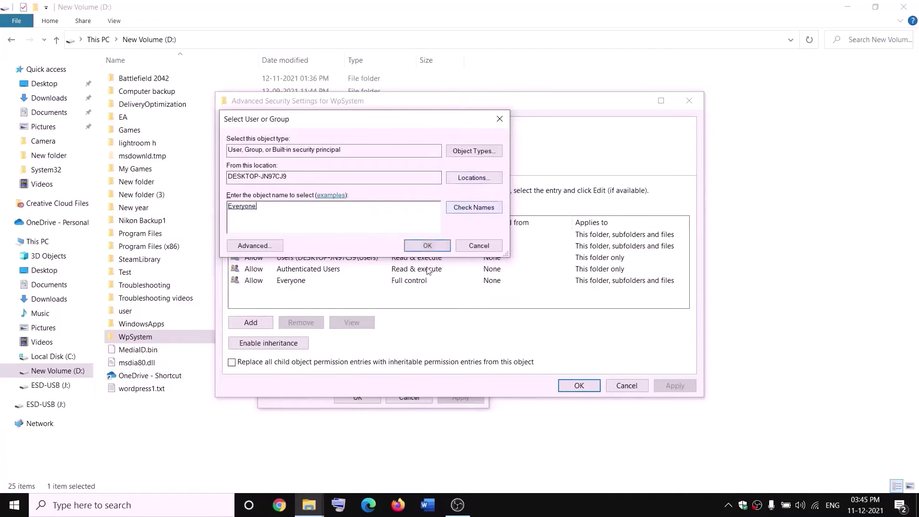
{"action": "left_click", "coordinate": [428, 250]}
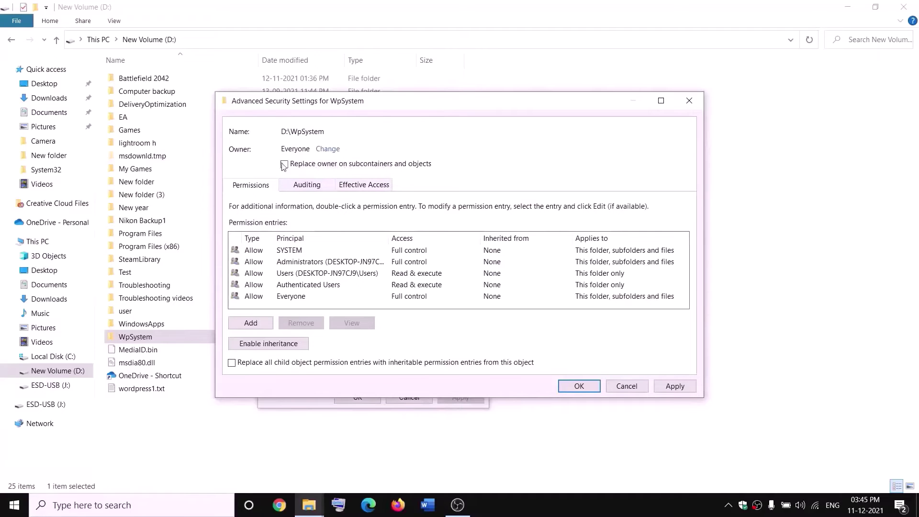
{"action": "left_click", "coordinate": [678, 385]}
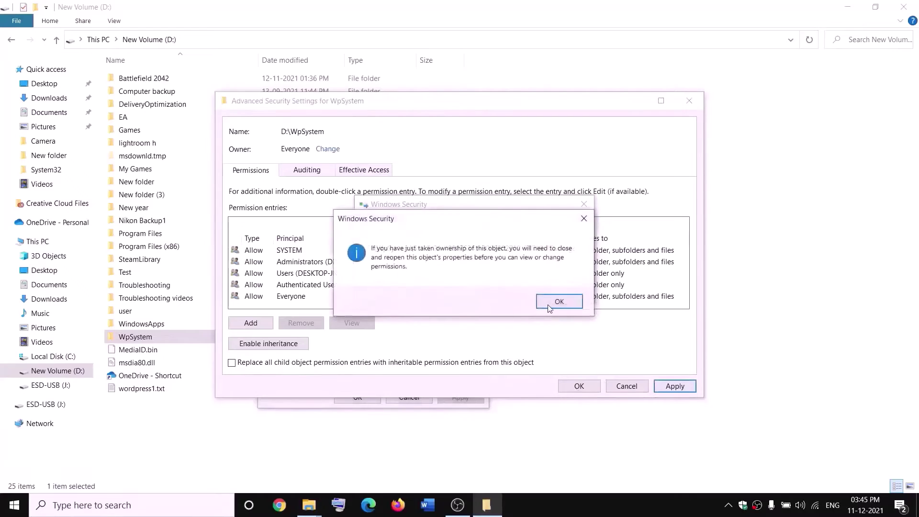
{"action": "left_click", "coordinate": [558, 302]}
{"action": "left_click", "coordinate": [358, 397]}
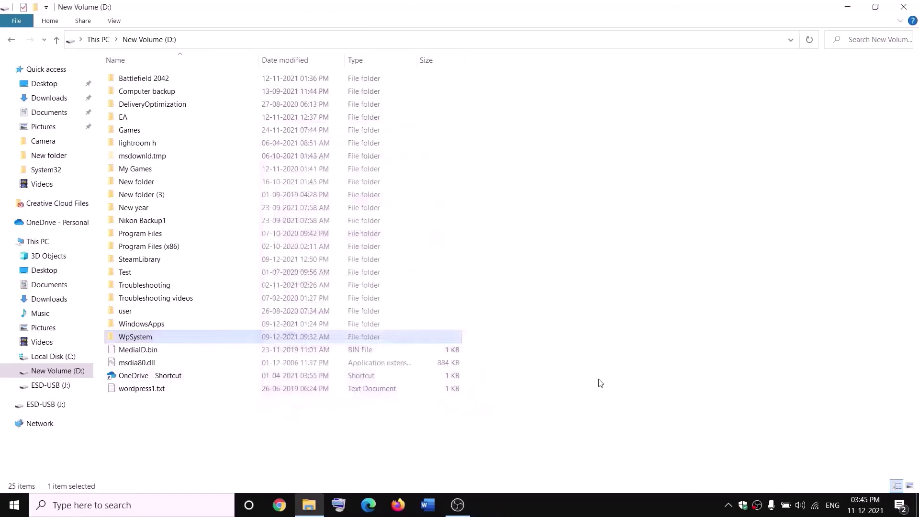
Reopen the WpSystem folder's properties and open its advanced security settings.
{"action": "right_click", "coordinate": [138, 339]}
{"action": "left_click", "coordinate": [36, 484]}
{"action": "left_click_drag", "start_coordinate": [251, 211], "coordinate": [360, 156]}
{"action": "left_click", "coordinate": [338, 175]}
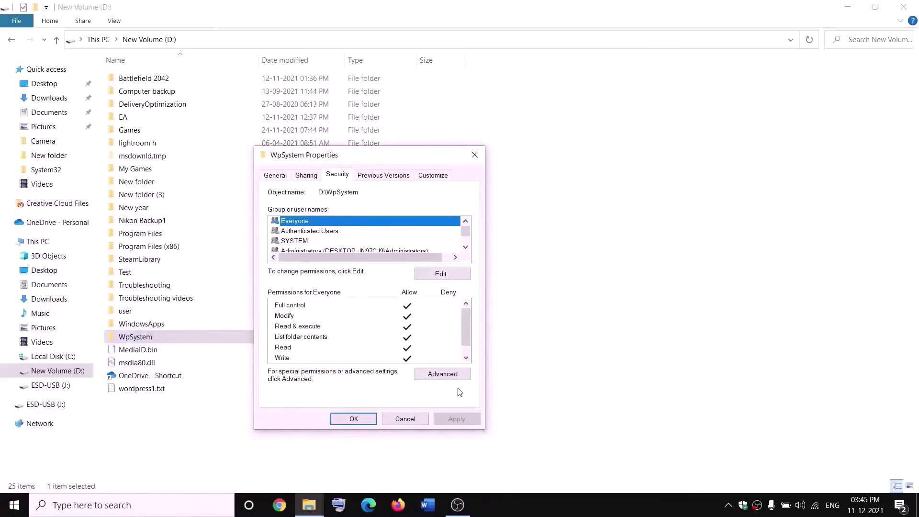
{"action": "left_click", "coordinate": [443, 374]}
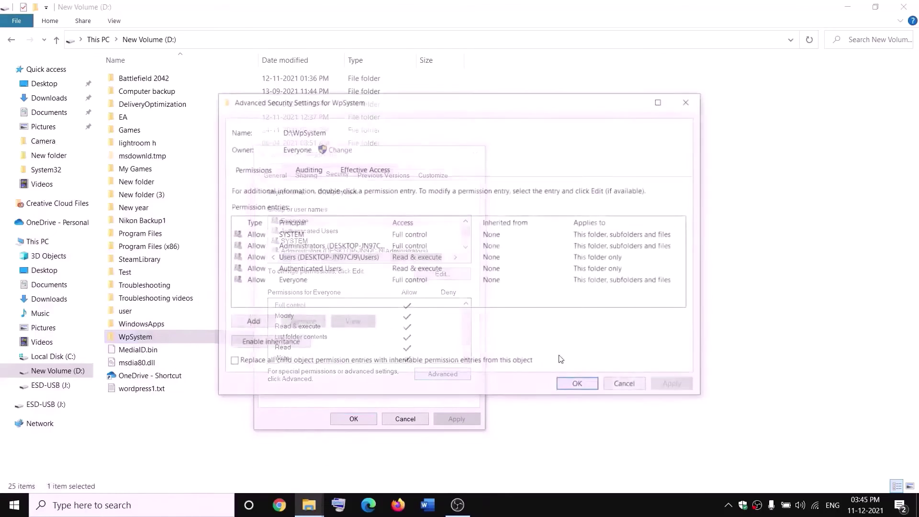
Add an Allow permission entry for Everyone with Full control to the WpSystem folder and save its properties.
{"action": "left_click", "coordinate": [255, 330]}
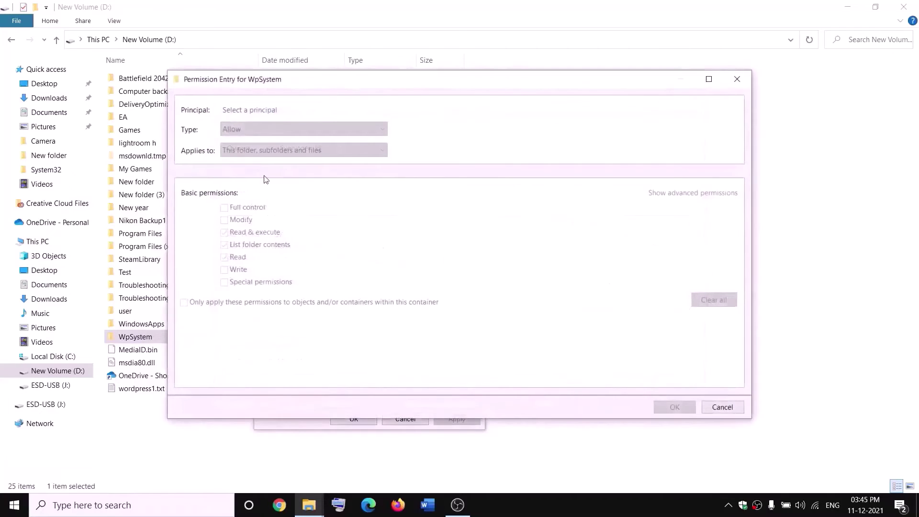
{"action": "left_click", "coordinate": [250, 112]}
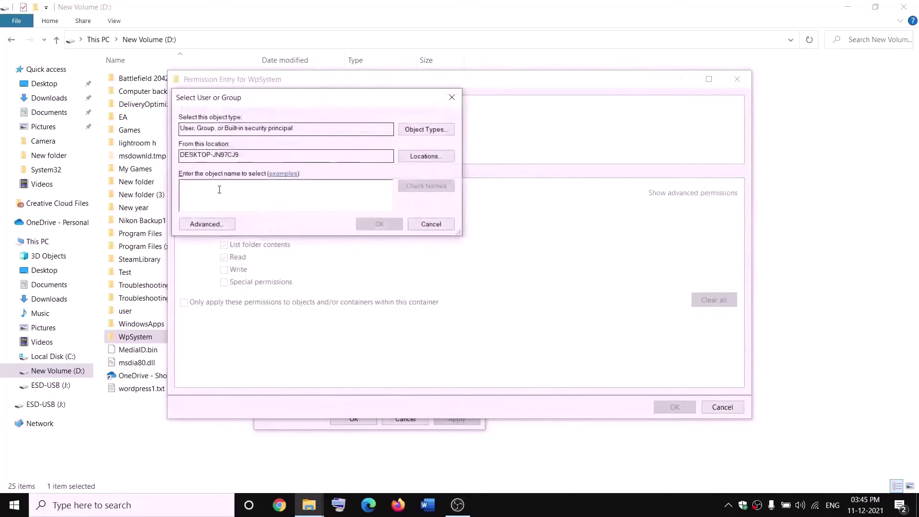
{"action": "type", "text": "everyone"}
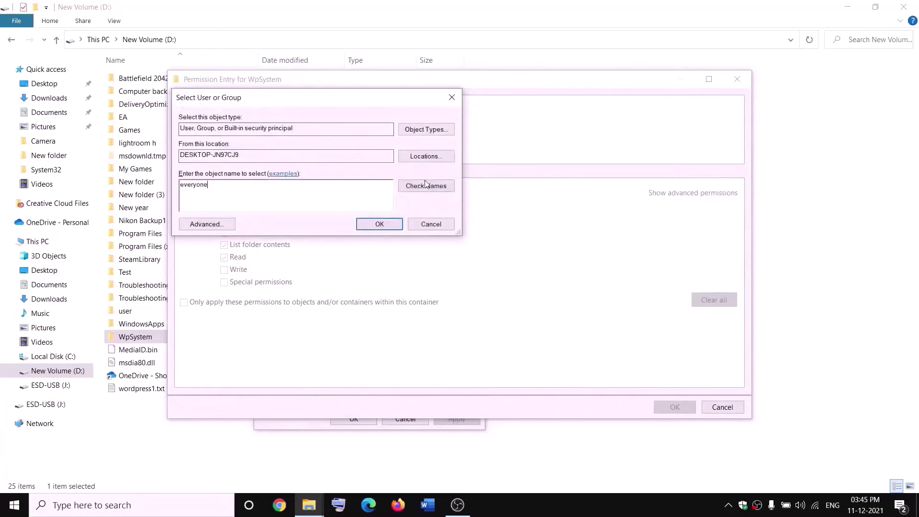
{"action": "left_click", "coordinate": [425, 185]}
{"action": "left_click", "coordinate": [378, 224]}
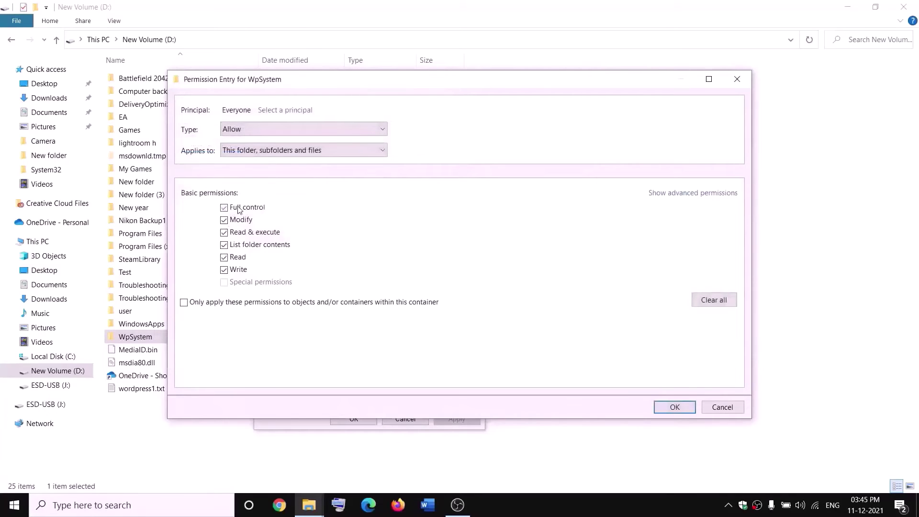
{"action": "left_click", "coordinate": [674, 407]}
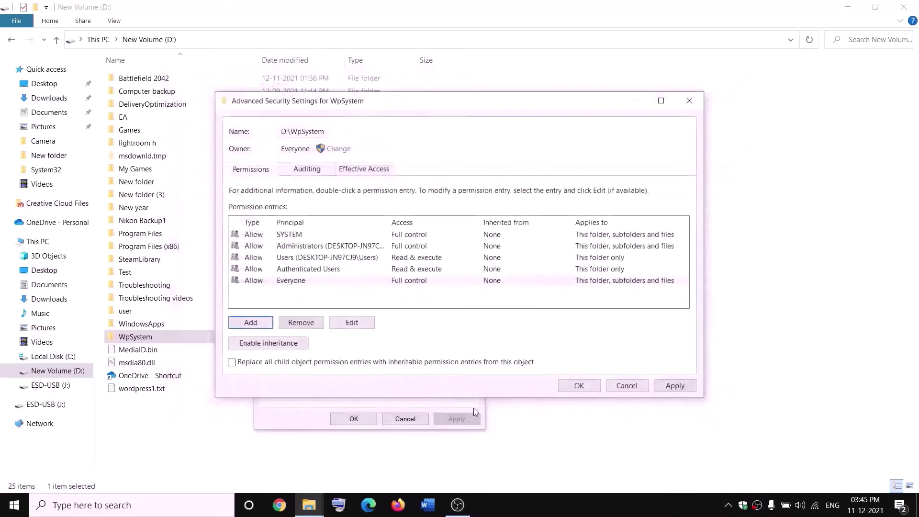
{"action": "left_click", "coordinate": [578, 385]}
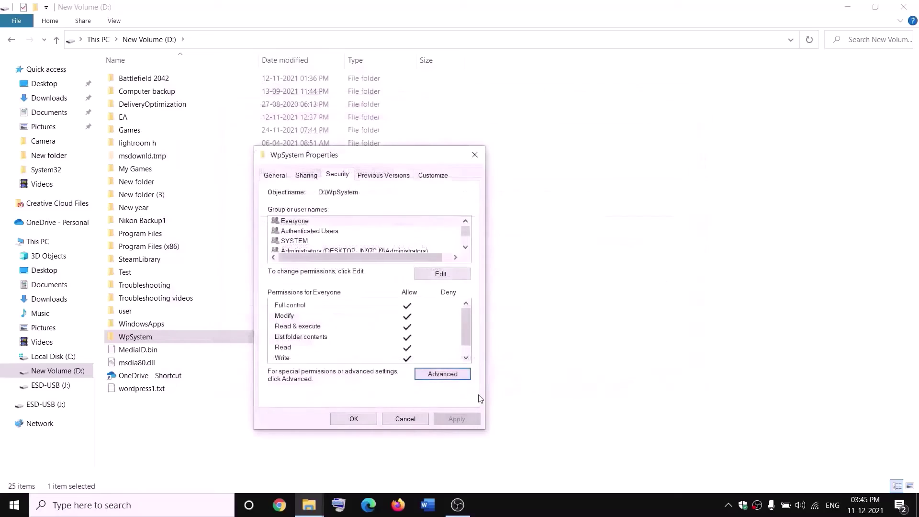
{"action": "left_click", "coordinate": [366, 419]}
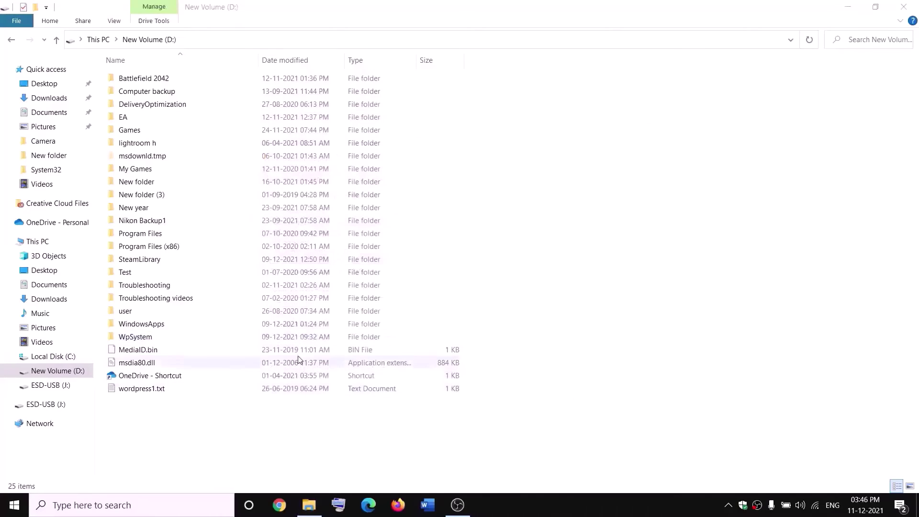
Rename the WpSystem folder on the D: drive as WpSystem.old.
{"action": "right_click", "coordinate": [134, 340]}
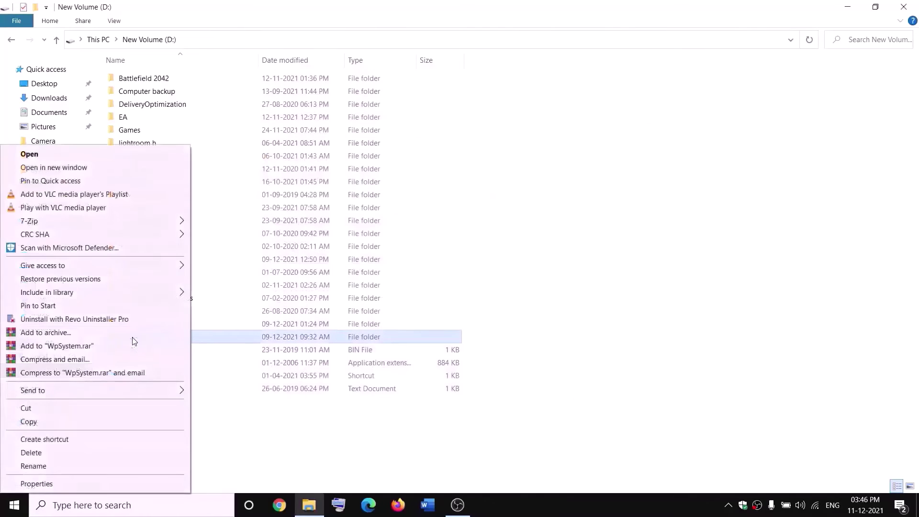
{"action": "left_click", "coordinate": [40, 466]}
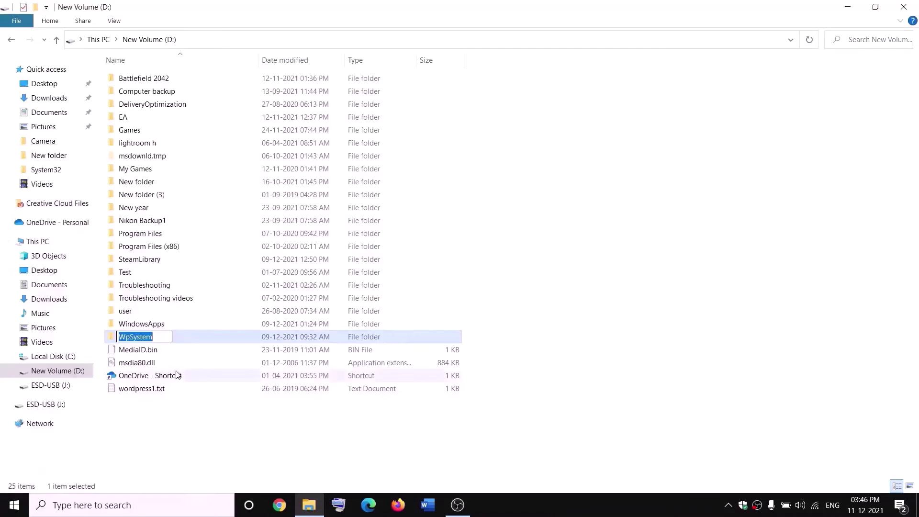
{"action": "key", "text": "End"}
{"action": "type", "text": ".old"}
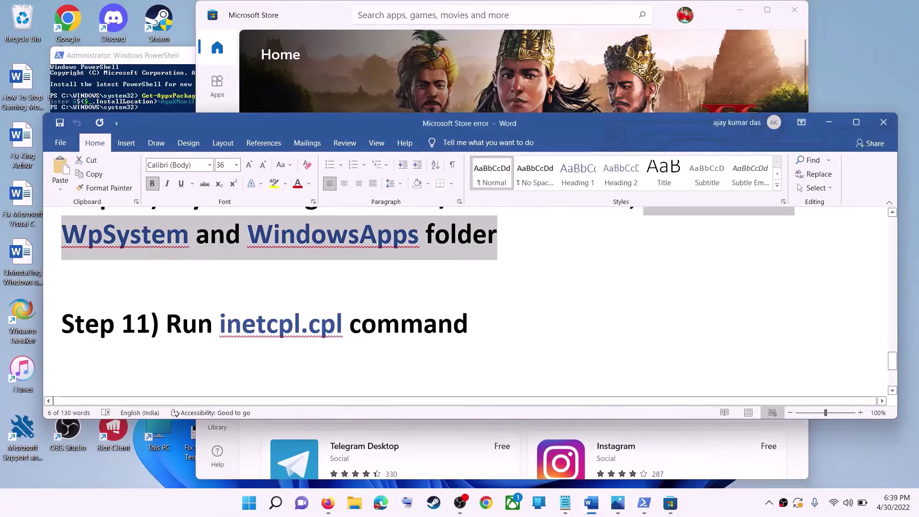
Read Step 11 of the Word notes and run inetcpl.cpl to open Internet Properties.
{"action": "left_click_drag", "start_coordinate": [167, 330], "coordinate": [422, 327]}
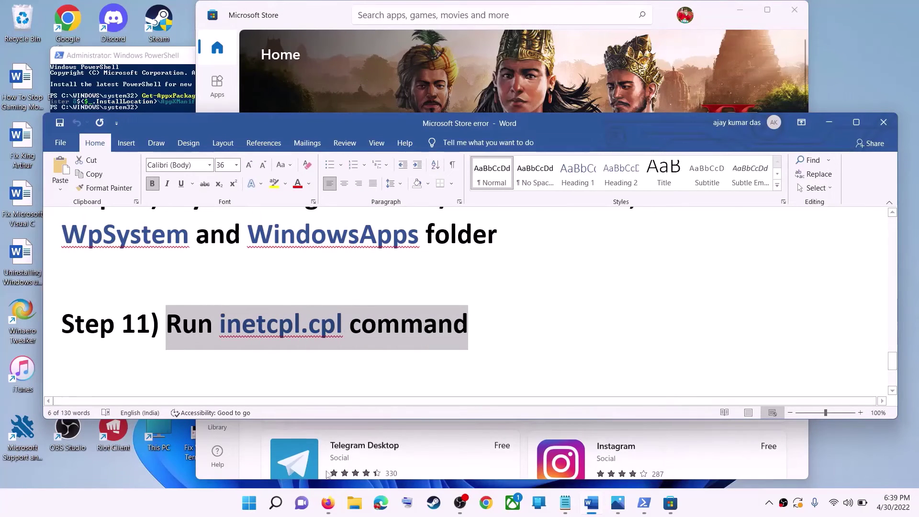
{"action": "left_click", "coordinate": [250, 503]}
{"action": "type", "text": "i"}
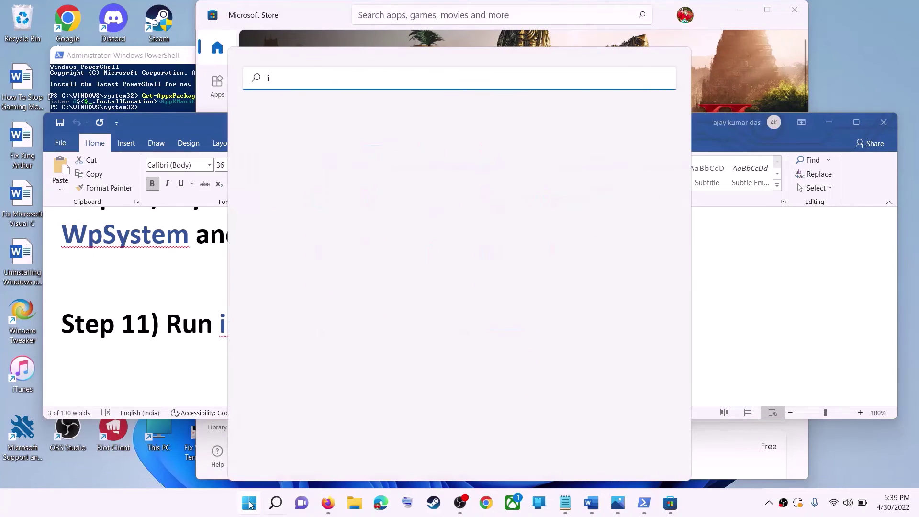
{"action": "type", "text": "netc"}
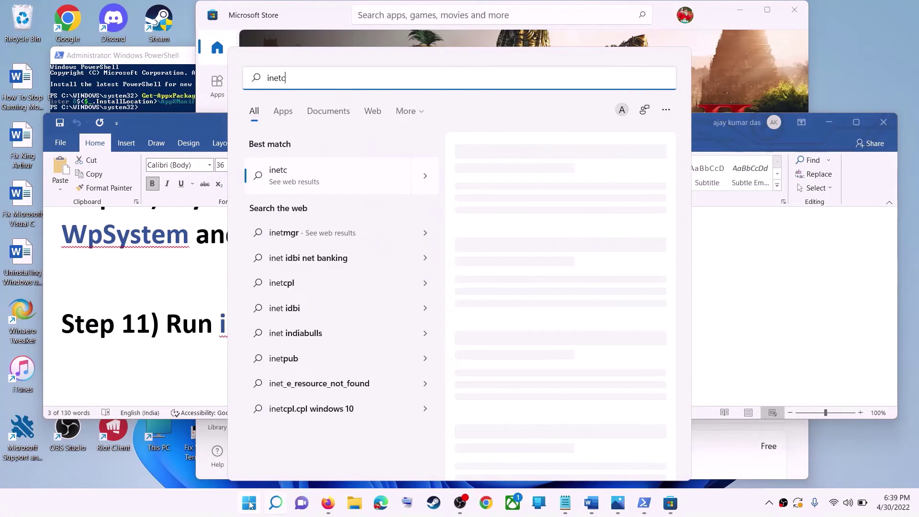
{"action": "type", "text": "pl.cpl"}
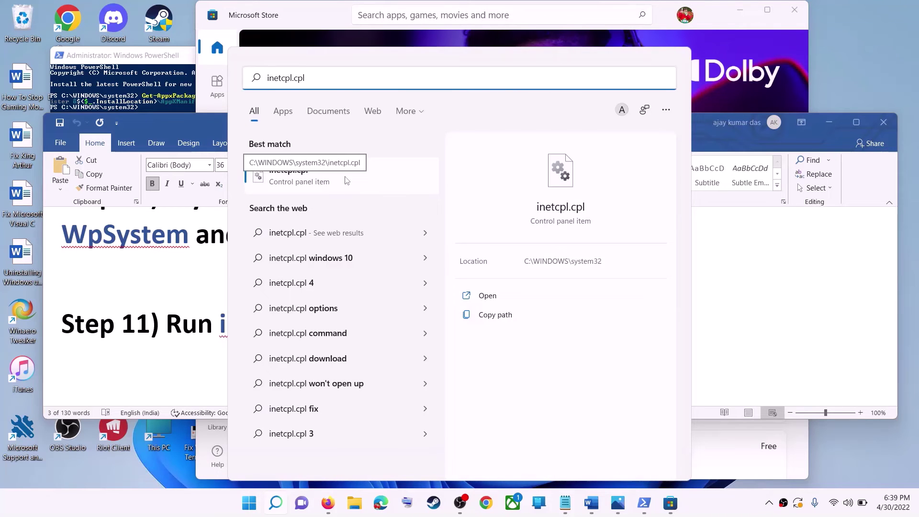
{"action": "left_click", "coordinate": [347, 180]}
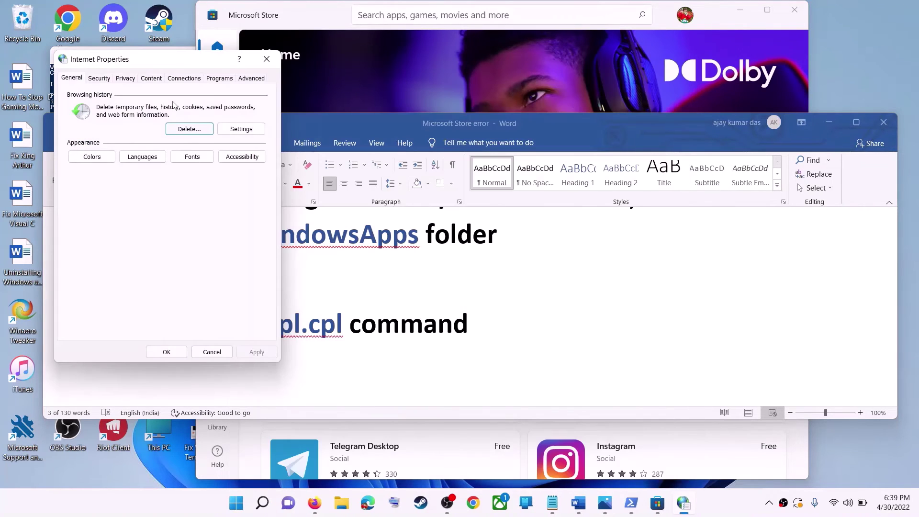
Check the Use TLS options in the advanced settings of Internet Properties and close the dialog.
{"action": "left_click", "coordinate": [504, 119]}
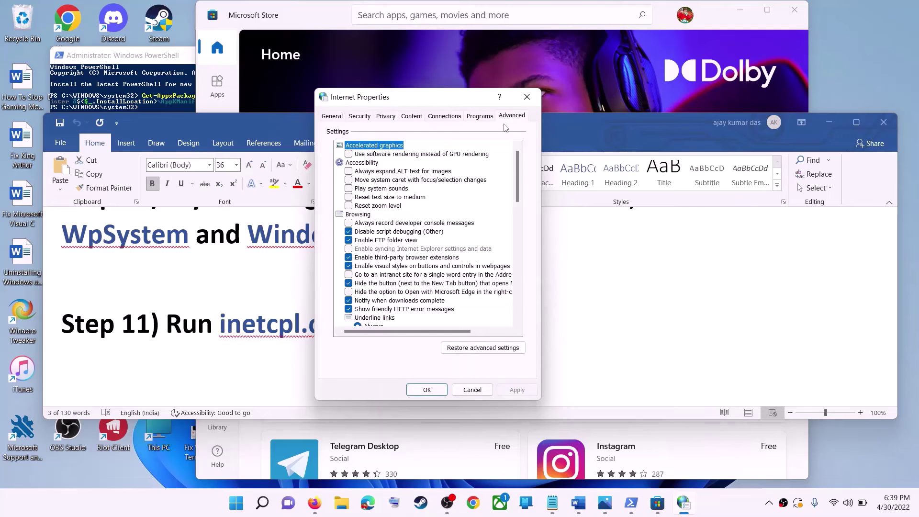
{"action": "scroll", "coordinate": [455, 274], "scroll_direction": "down", "scroll_amount": 5}
{"action": "scroll", "coordinate": [455, 274], "scroll_direction": "down", "scroll_amount": 3}
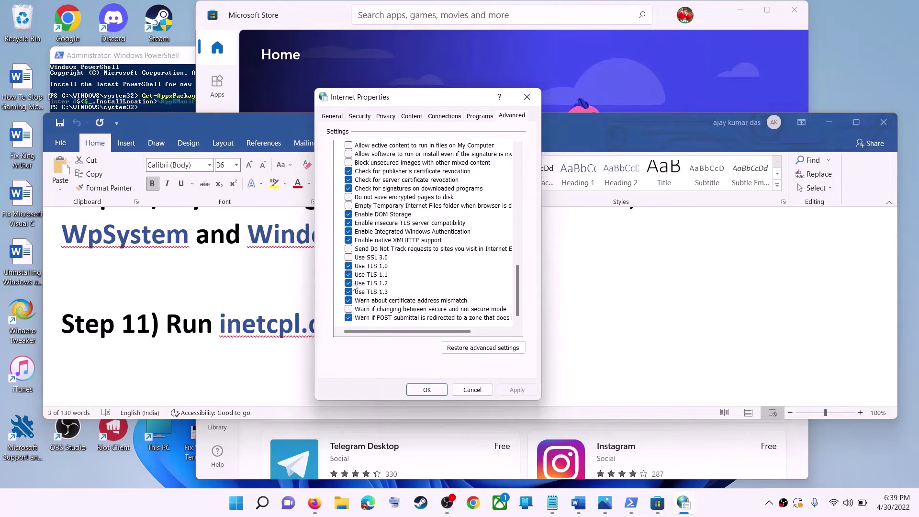
{"action": "left_click", "coordinate": [427, 389]}
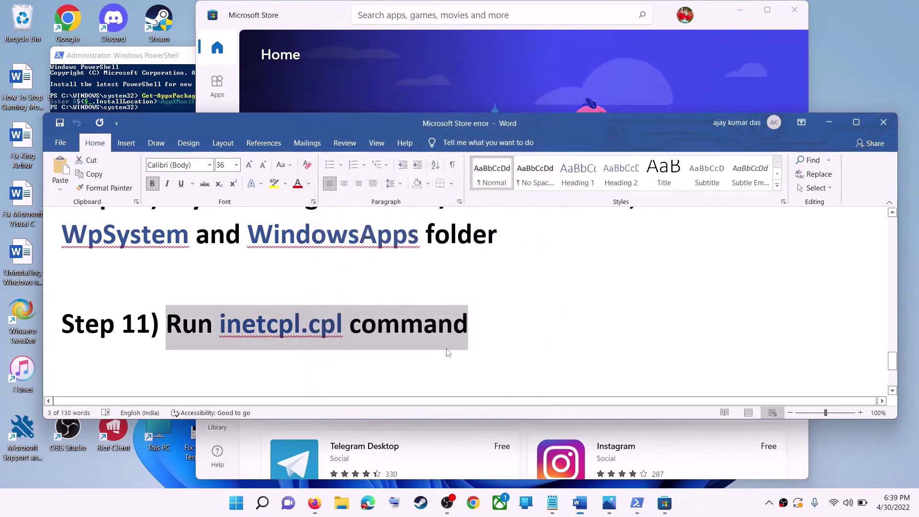
Read Step 12 of the Word notes about updating Windows with the media creation tool, including the Windows 10 and Windows 11 download links.
{"action": "left_click", "coordinate": [277, 277]}
{"action": "scroll", "coordinate": [316, 301], "scroll_direction": "down", "scroll_amount": 3}
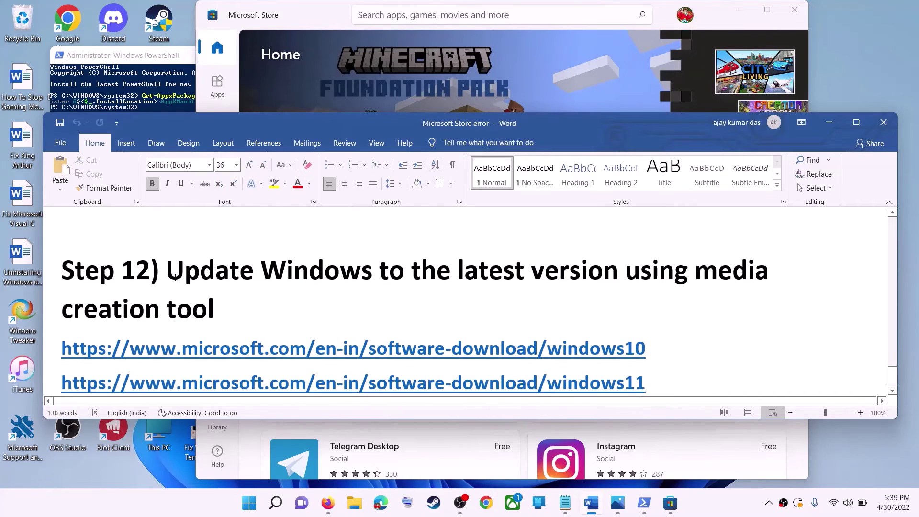
{"action": "left_click_drag", "start_coordinate": [168, 272], "coordinate": [636, 302]}
{"action": "left_click", "coordinate": [213, 323]}
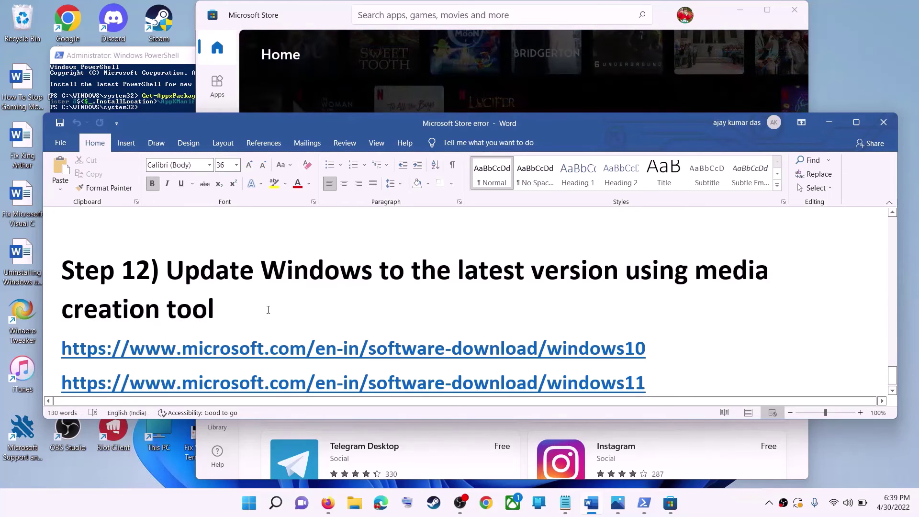
{"action": "scroll", "coordinate": [267, 310], "scroll_direction": "down", "scroll_amount": 1}
{"action": "triple_click", "coordinate": [669, 328]}
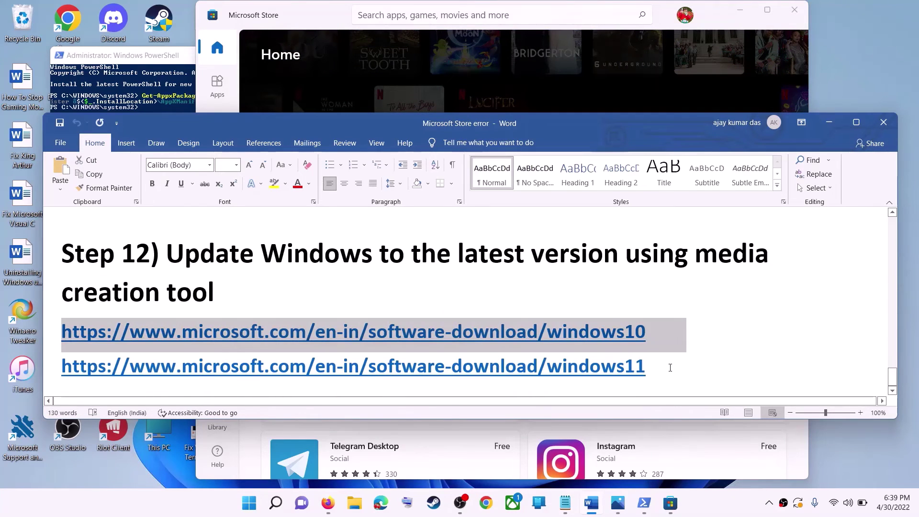
{"action": "triple_click", "coordinate": [670, 368]}
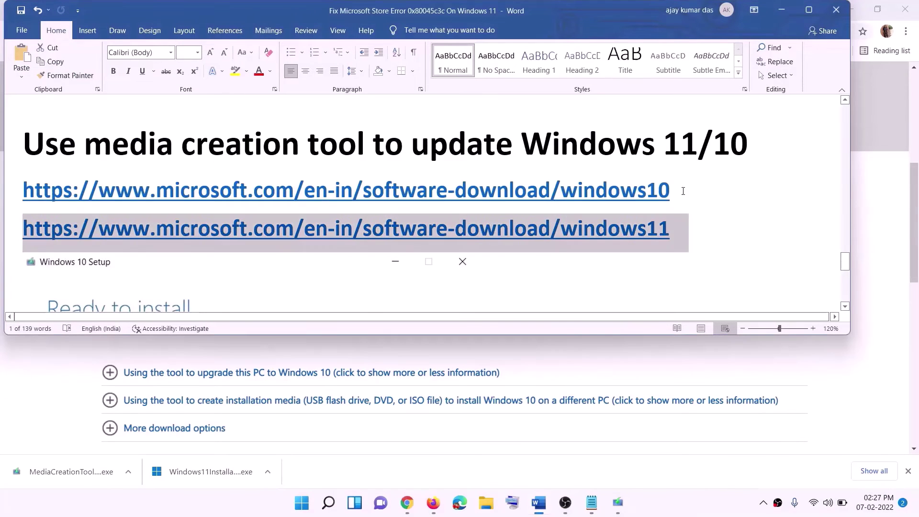
{"action": "triple_click", "coordinate": [682, 190]}
{"action": "triple_click", "coordinate": [499, 229]}
Review the Create Windows 10 installation media section of Microsoft's download page in Chrome, and bring up the Windows 10 Setup window.
{"action": "left_click", "coordinate": [781, 10]}
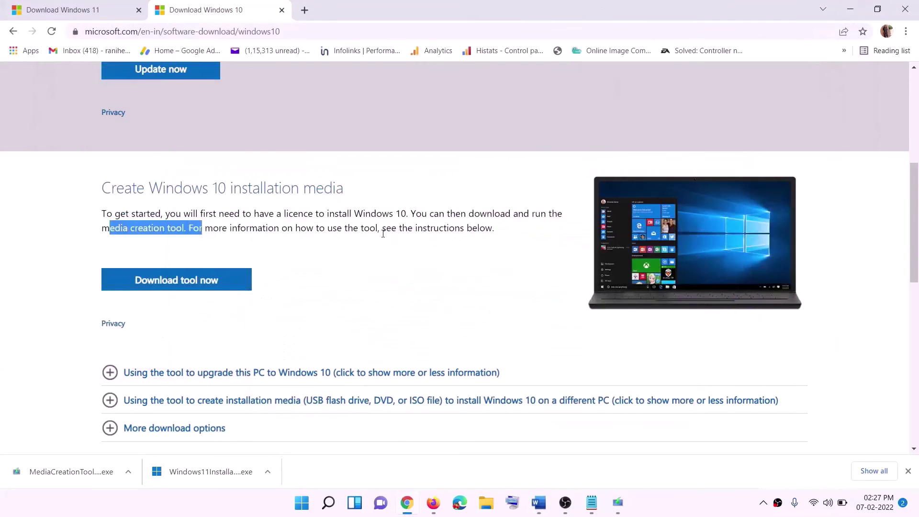
{"action": "scroll", "coordinate": [382, 221], "scroll_direction": "up", "scroll_amount": 6}
{"action": "scroll", "coordinate": [262, 214], "scroll_direction": "down", "scroll_amount": 5}
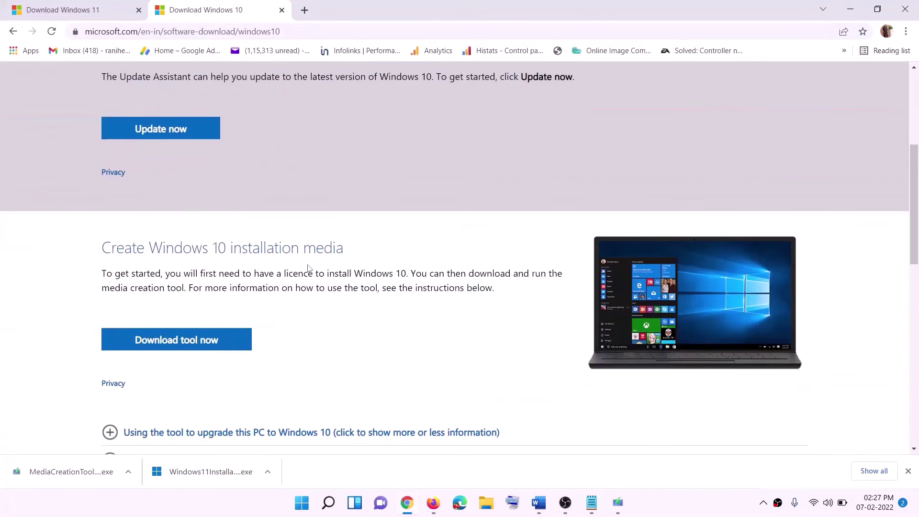
{"action": "left_click_drag", "start_coordinate": [109, 288], "coordinate": [205, 288]}
{"action": "scroll", "coordinate": [297, 266], "scroll_direction": "down", "scroll_amount": 3}
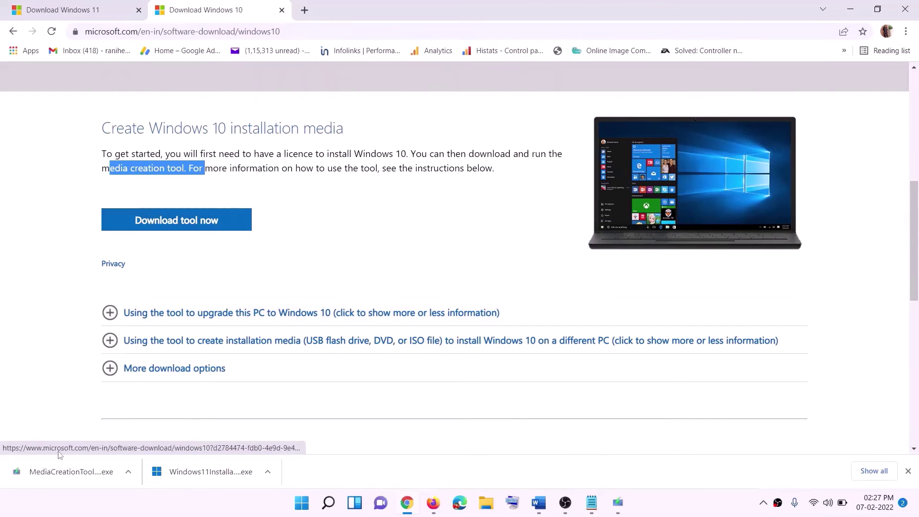
{"action": "left_click", "coordinate": [619, 504]}
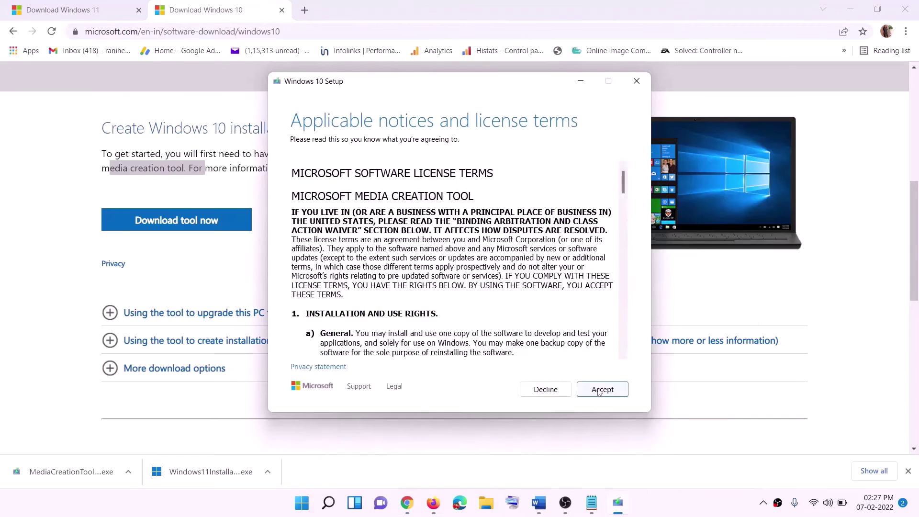
Accept the Windows 10 Setup license terms and start the download with the Upgrade this PC now option.
{"action": "left_click", "coordinate": [599, 390]}
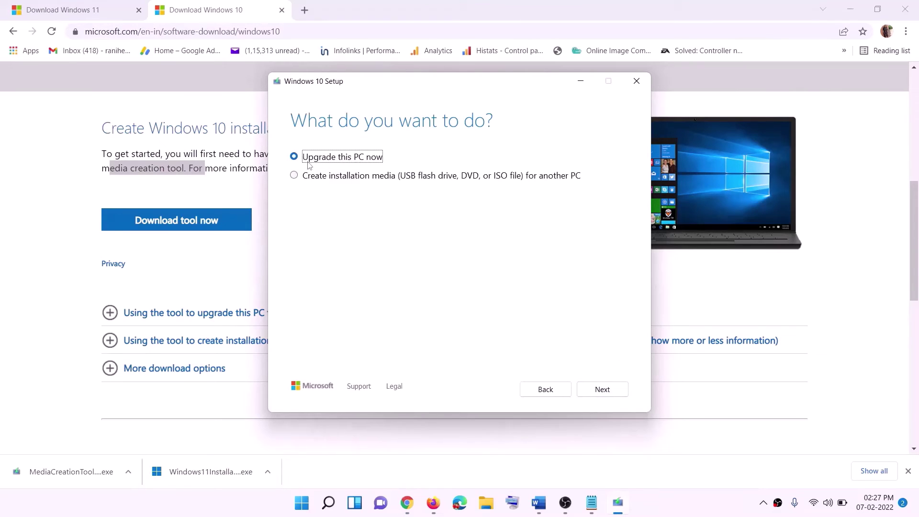
{"action": "left_click", "coordinate": [602, 390]}
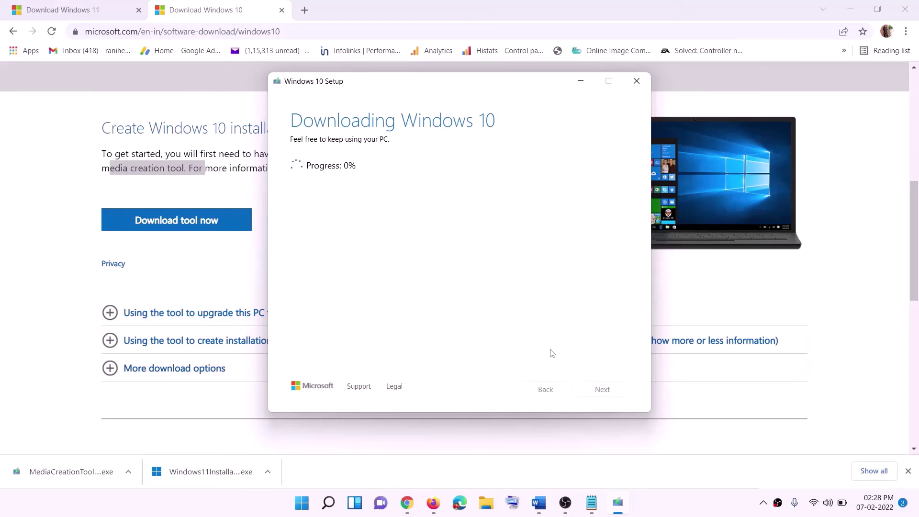
{"action": "left_click", "coordinate": [680, 512]}
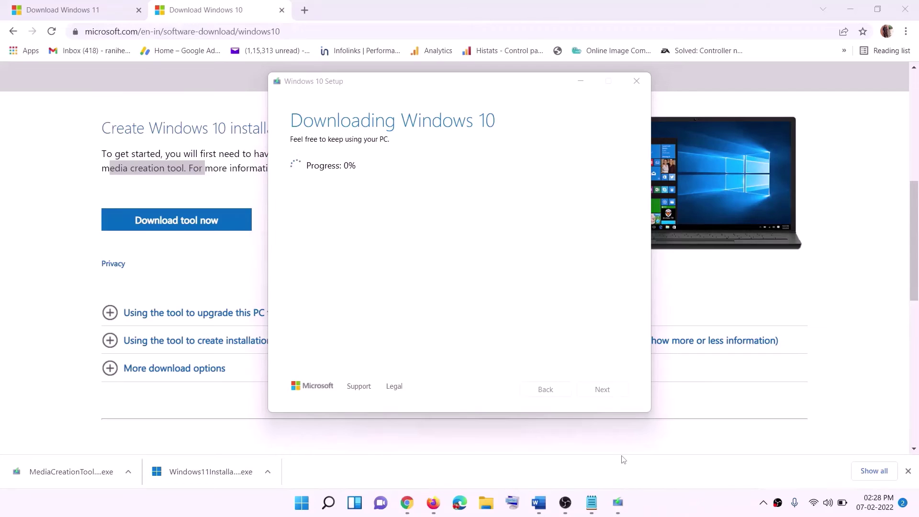
Switch to the Word notes, maximize them, and review the Windows 10 Ready to install screenshot through its Install option.
{"action": "left_click", "coordinate": [539, 503]}
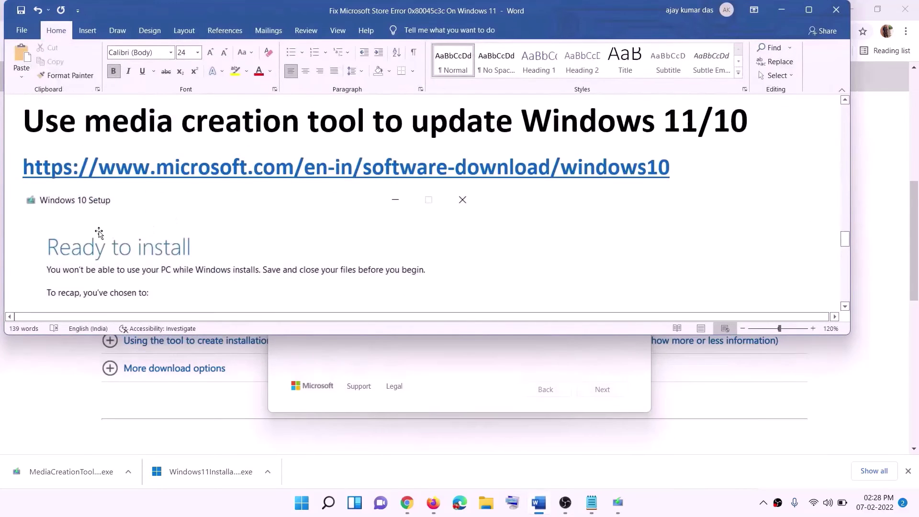
{"action": "scroll", "coordinate": [102, 234], "scroll_direction": "down", "scroll_amount": 1}
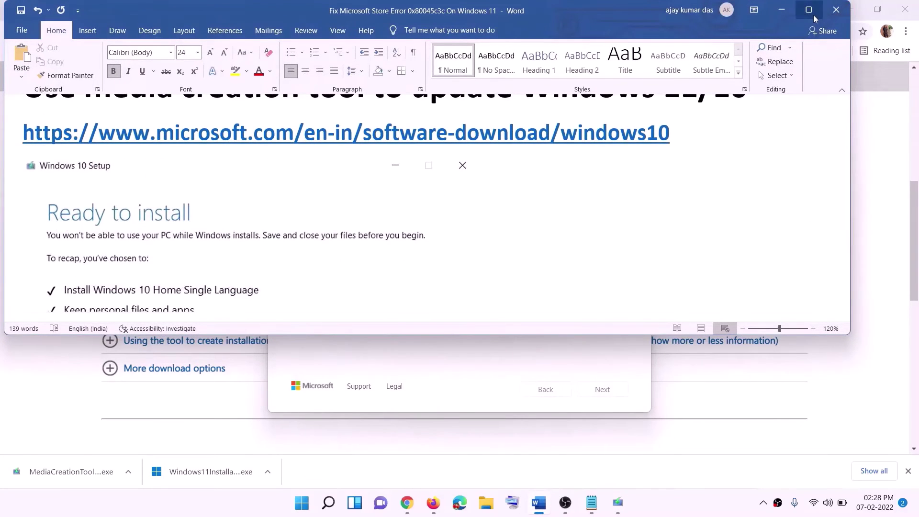
{"action": "left_click", "coordinate": [808, 10]}
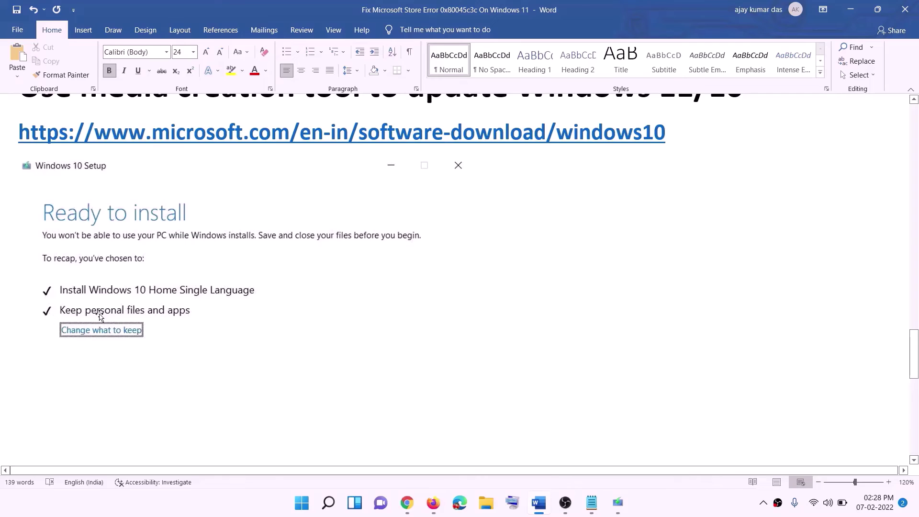
{"action": "scroll", "coordinate": [472, 334], "scroll_direction": "down", "scroll_amount": 1}
{"action": "scroll", "coordinate": [473, 334], "scroll_direction": "down", "scroll_amount": 3}
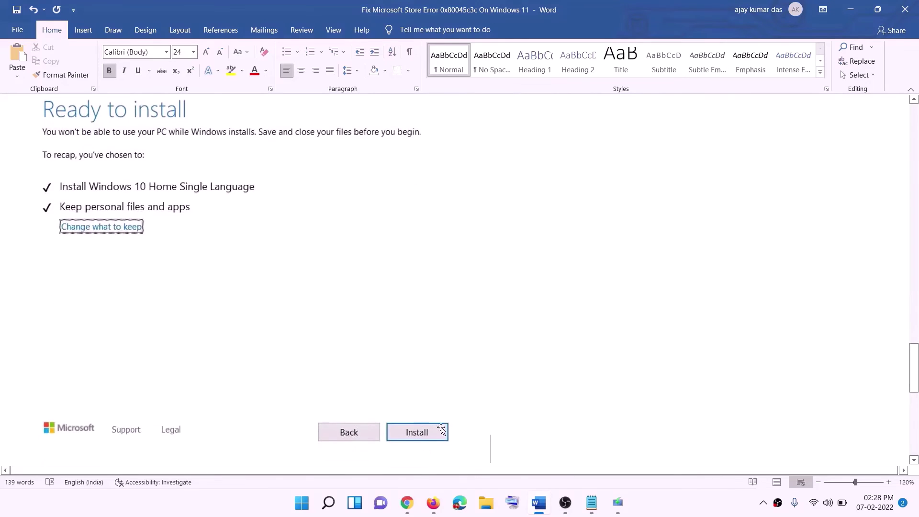
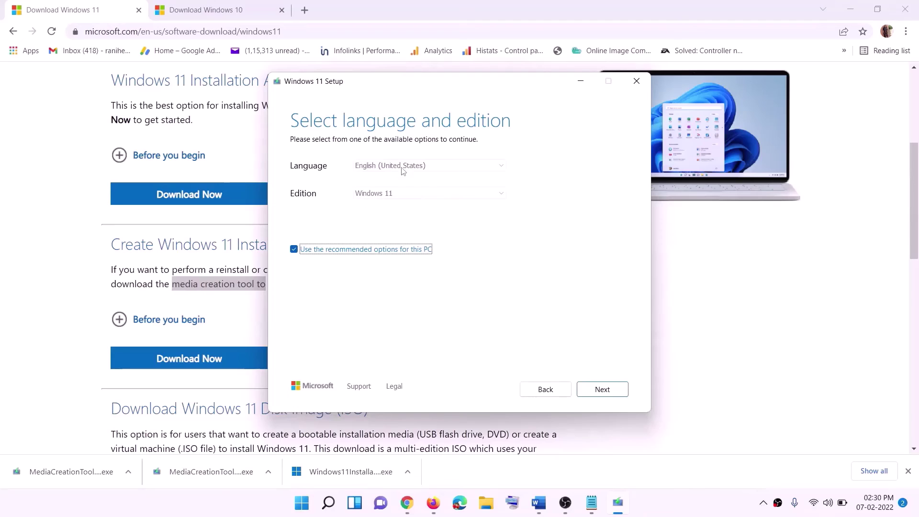
In Windows 11 Setup, keep the recommended language and edition, choose ISO file as the media, and save it as Windows on the Desktop.
{"action": "left_click", "coordinate": [596, 390]}
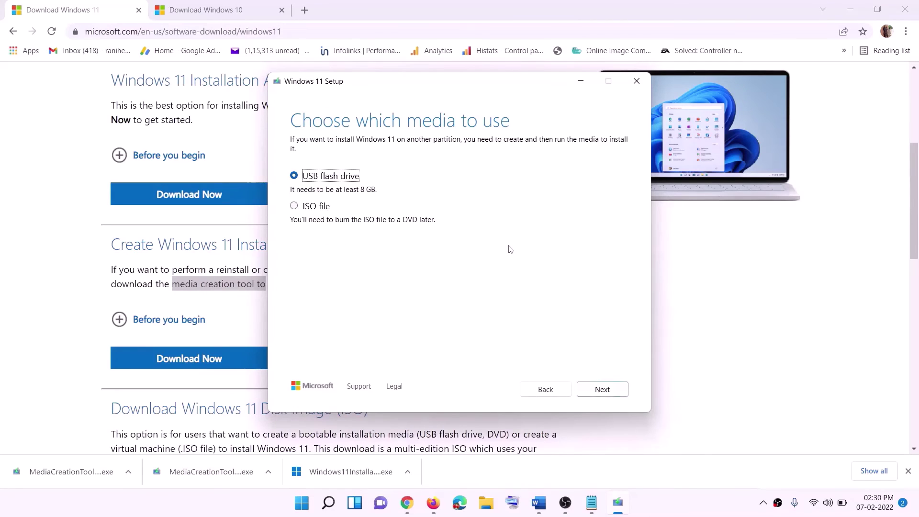
{"action": "left_click", "coordinate": [317, 207]}
{"action": "left_click", "coordinate": [601, 389]}
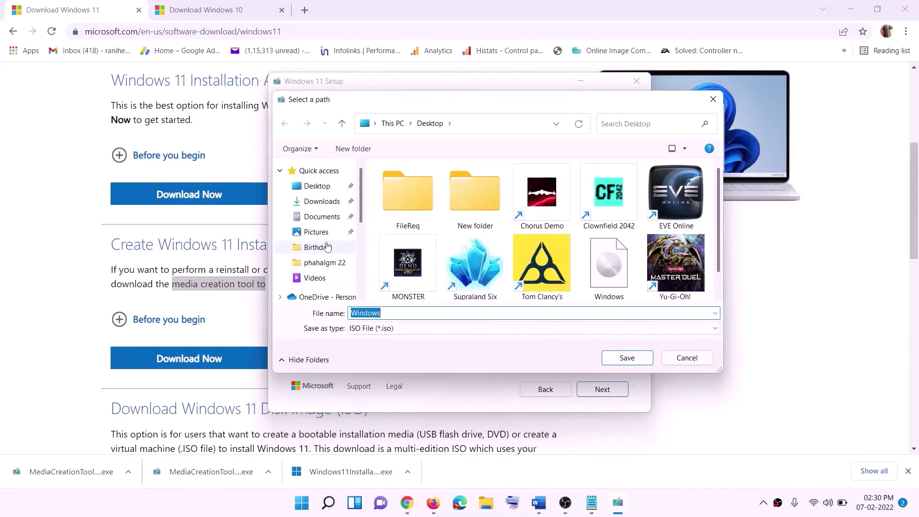
{"action": "left_click", "coordinate": [317, 189]}
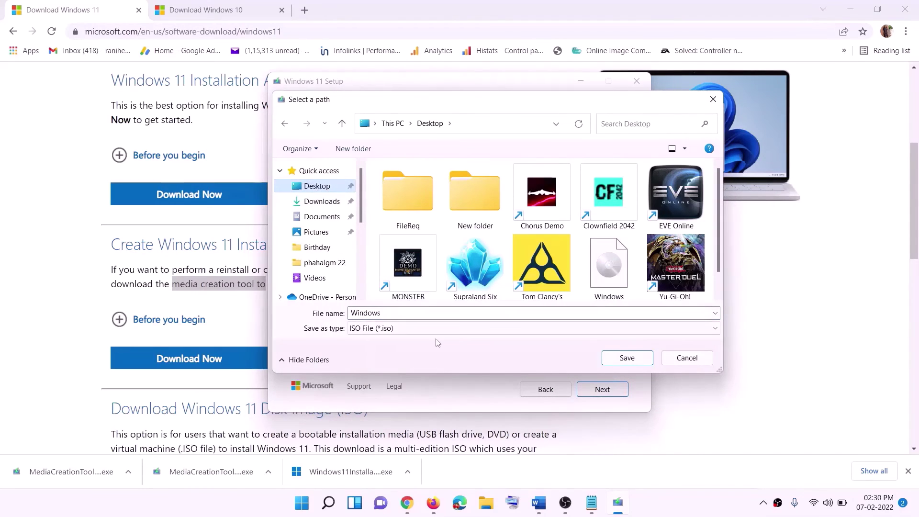
{"action": "left_click", "coordinate": [627, 359]}
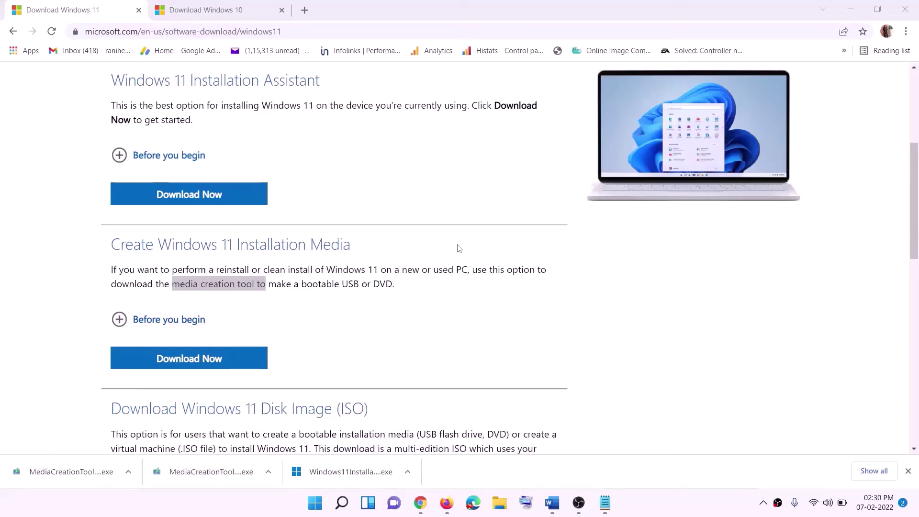
Show the desktop, move the Windows ISO file to a free spot beside the other icons, and open it to mount it.
{"action": "key", "text": "super+d"}
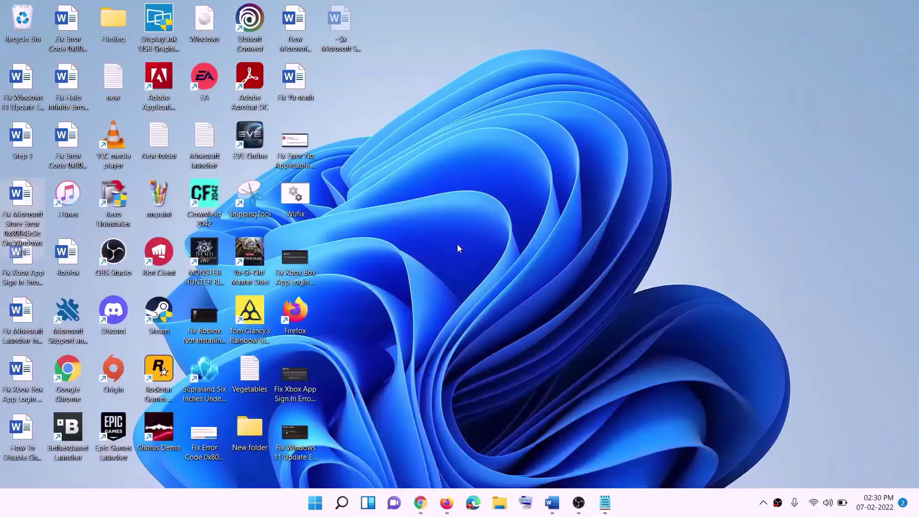
{"action": "left_click_drag", "start_coordinate": [219, 26], "coordinate": [347, 249]}
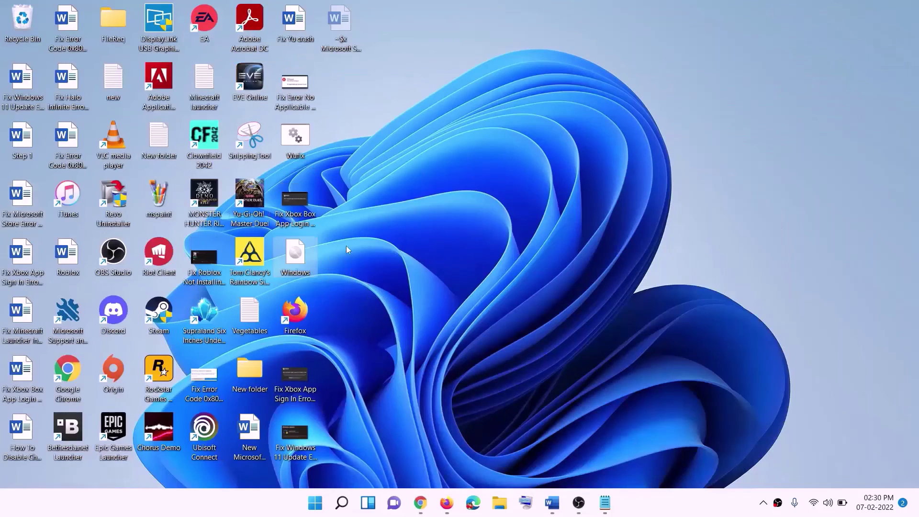
{"action": "double_click", "coordinate": [296, 258]}
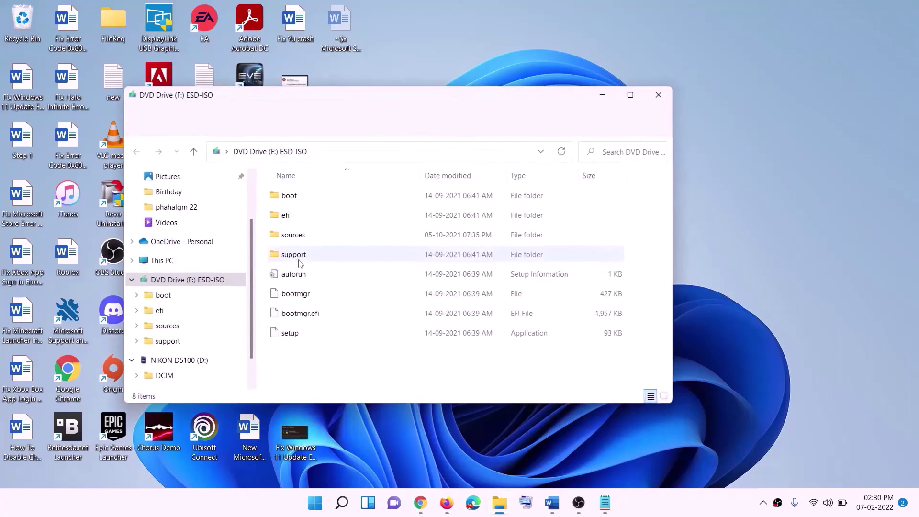
Run setup from the mounted ESD-ISO drive and continue past the Install Windows 11 page.
{"action": "left_click", "coordinate": [293, 336]}
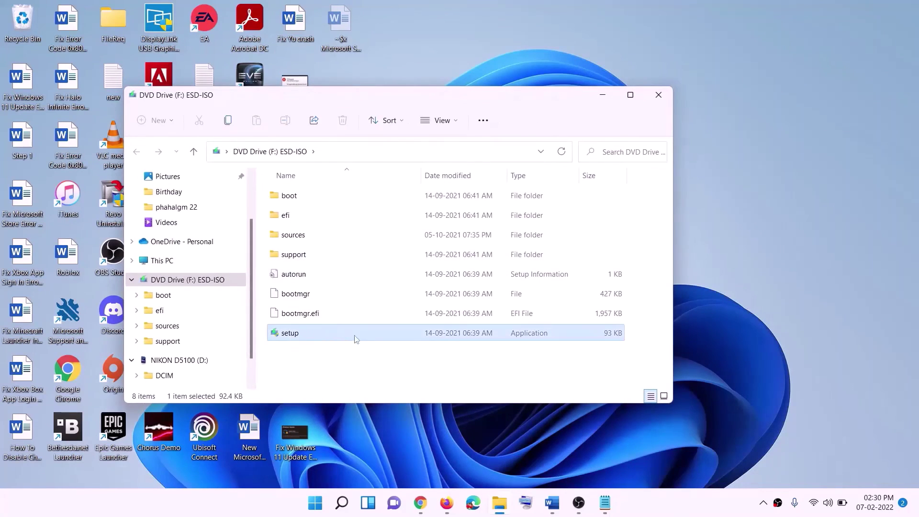
{"action": "double_click", "coordinate": [313, 333]}
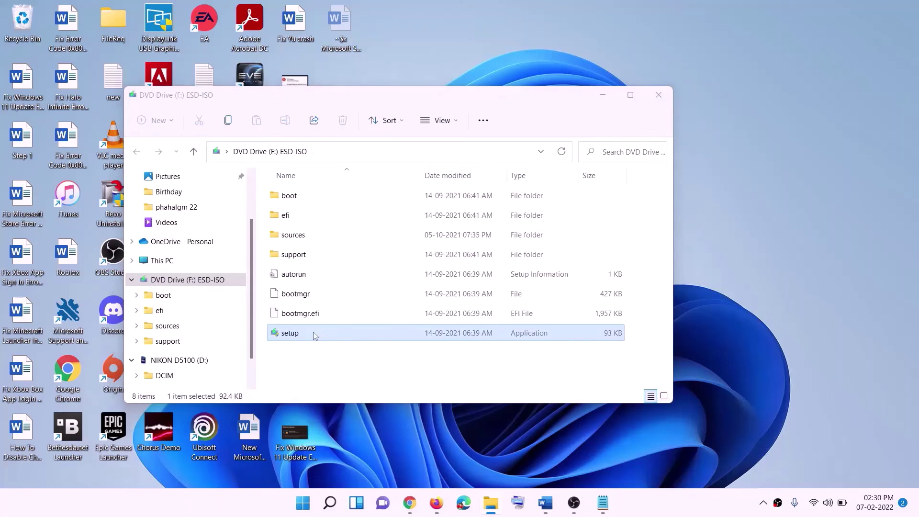
{"action": "left_click", "coordinate": [377, 376]}
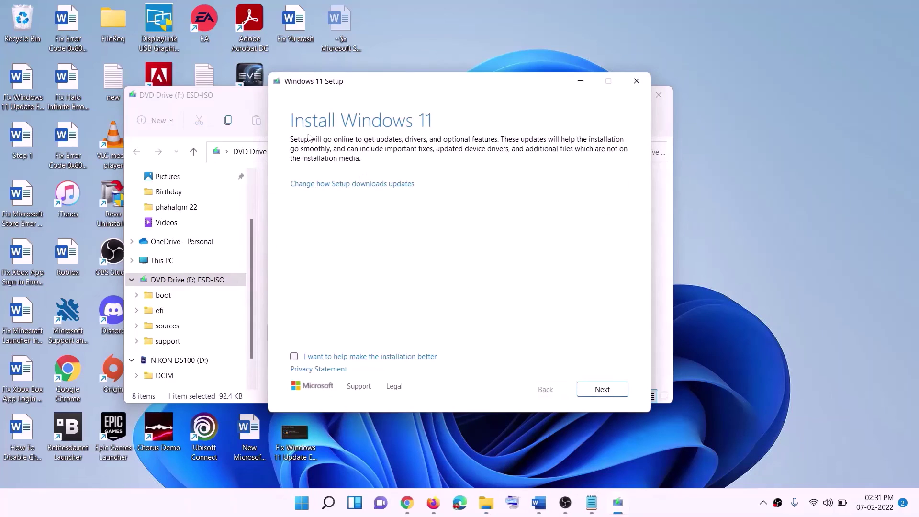
{"action": "left_click", "coordinate": [604, 390]}
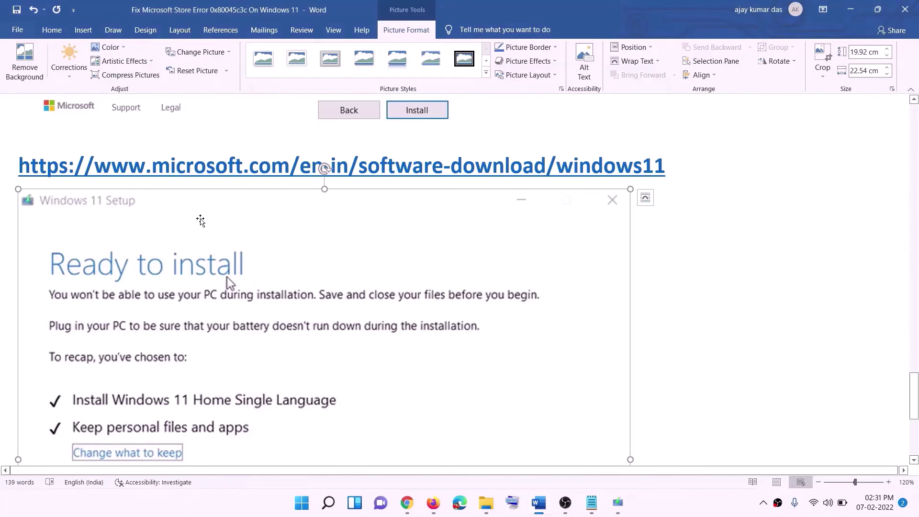
Review the Windows 11 Ready to install screenshot in the Word notes, including the Keep personal files and apps choice.
{"action": "scroll", "coordinate": [213, 230], "scroll_direction": "down", "scroll_amount": 3}
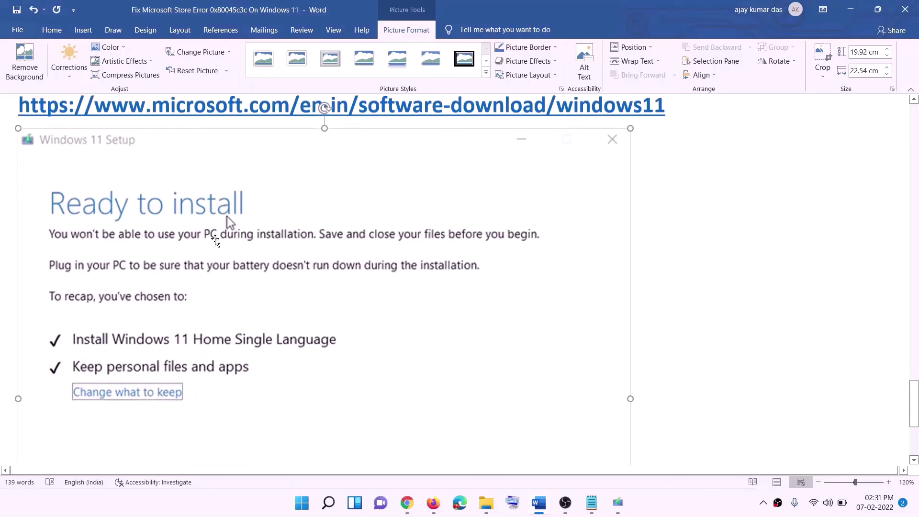
{"action": "scroll", "coordinate": [82, 177], "scroll_direction": "down", "scroll_amount": 1}
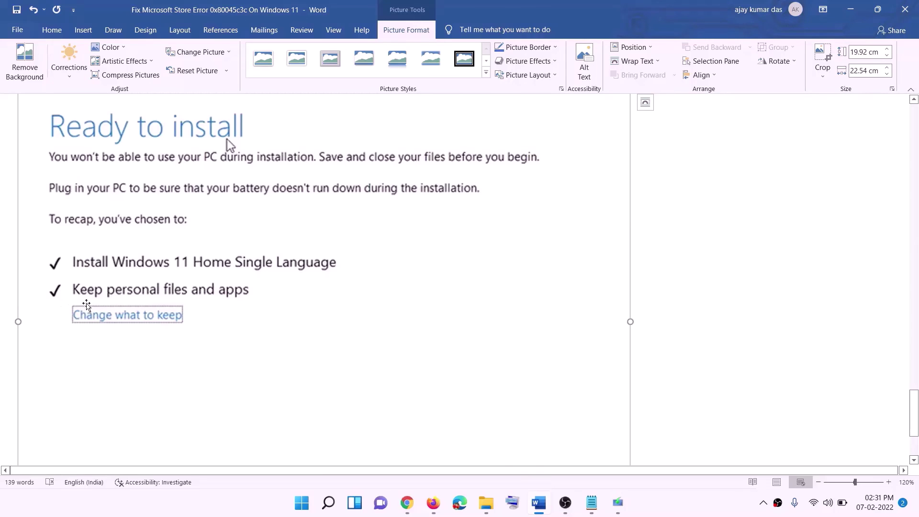
{"action": "scroll", "coordinate": [338, 298], "scroll_direction": "down", "scroll_amount": 2}
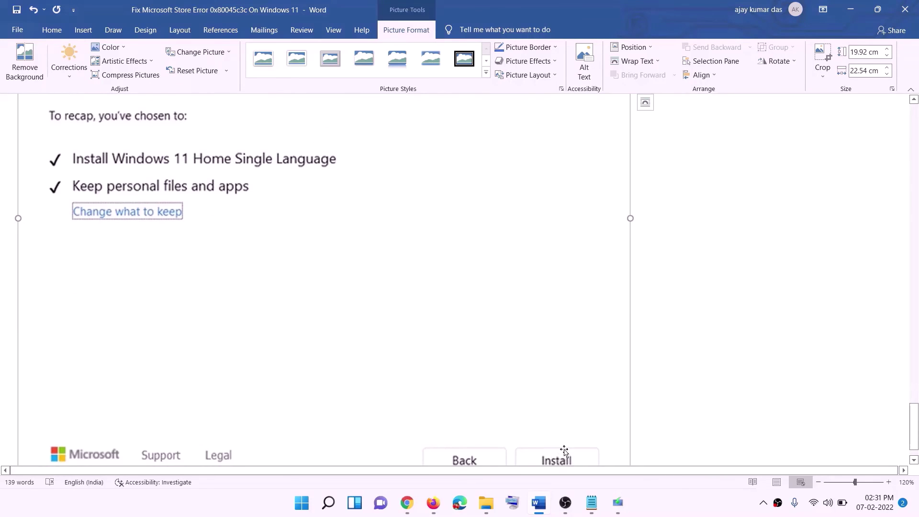
{"action": "scroll", "coordinate": [488, 358], "scroll_direction": "up", "scroll_amount": 3}
{"action": "scroll", "coordinate": [488, 358], "scroll_direction": "up", "scroll_amount": 2}
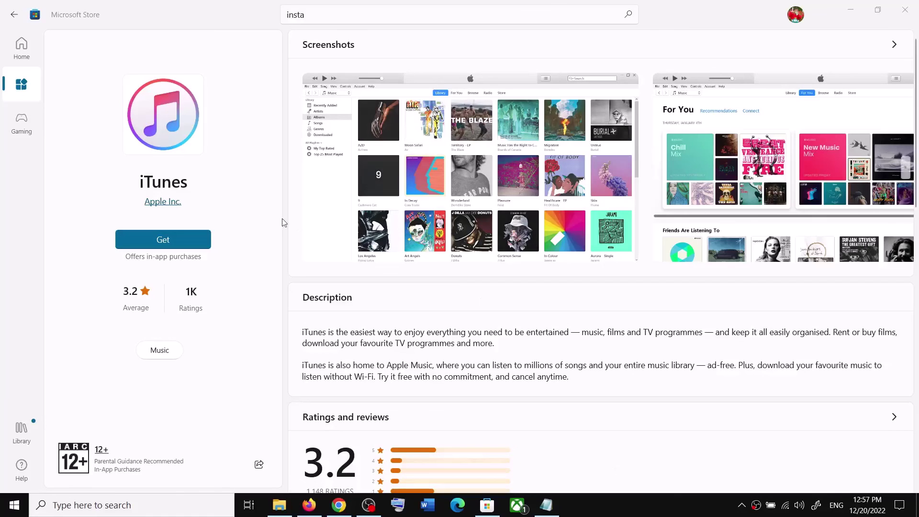
Start getting the iTunes app from its Microsoft Store page.
{"action": "left_click", "coordinate": [179, 240]}
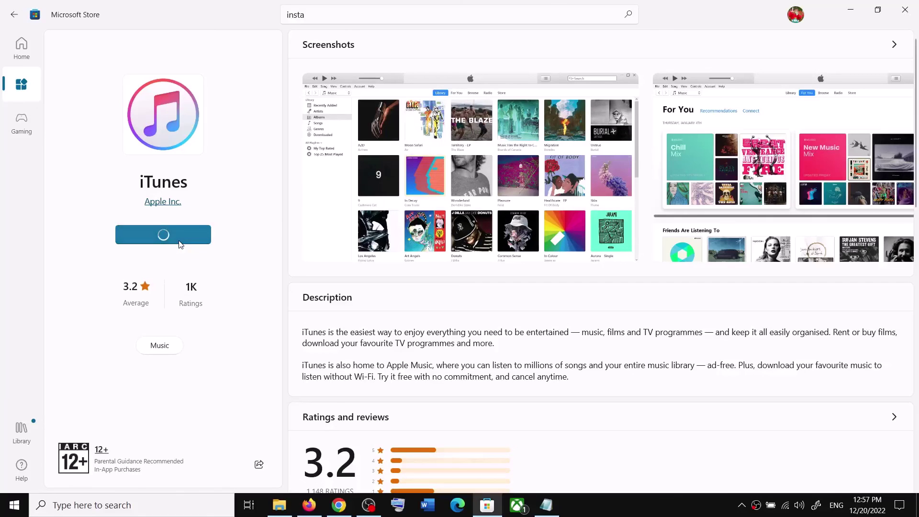